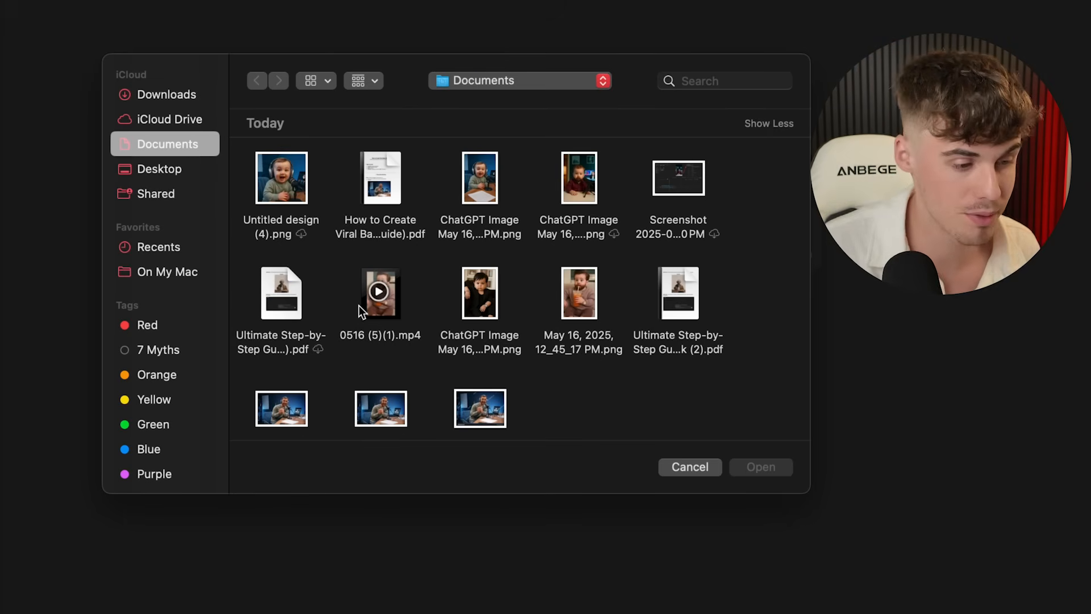
# - Attach Theo Von CLip.png from the CapCut folder to a new ChatGPT message
pyautogui.click(524, 84)
pyautogui.click(504, 143)
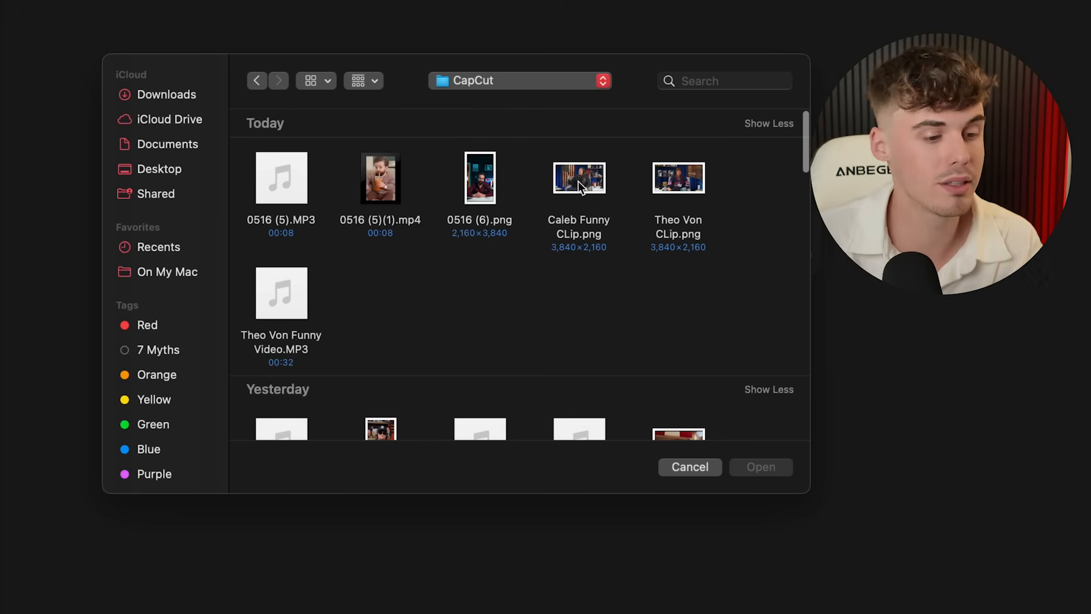
pyautogui.click(662, 178)
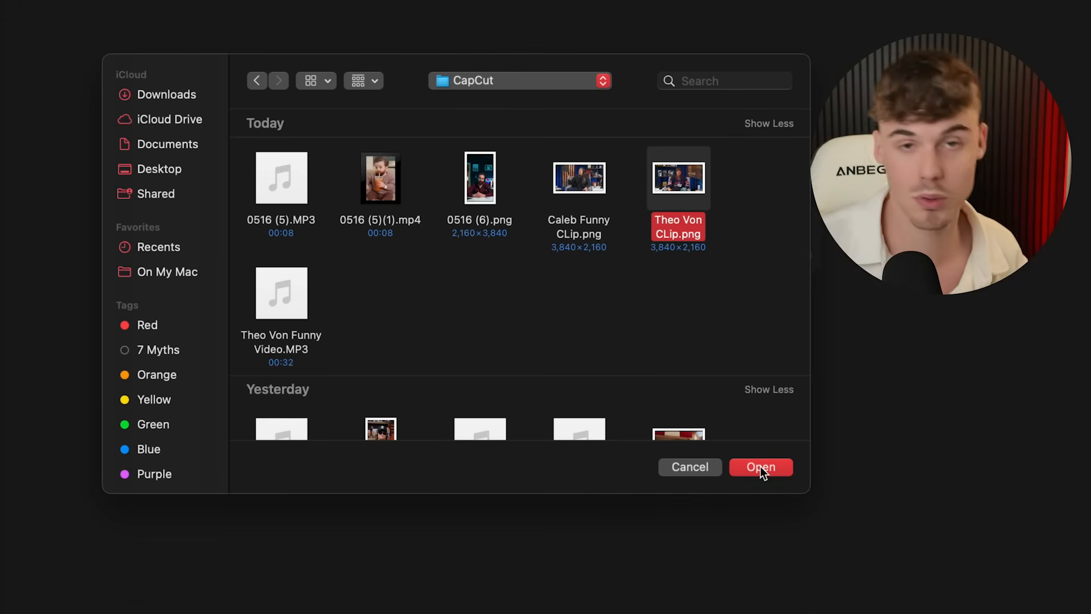
pyautogui.click(762, 467)
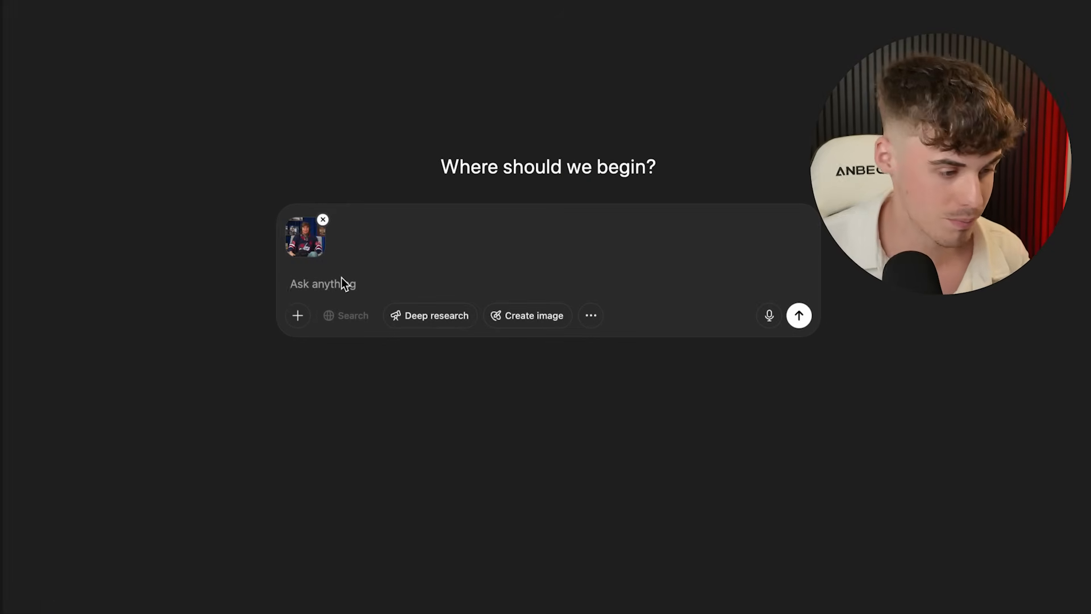
# - Send the photo with the prompt 'make this photo into a baby and make it 9:16'
pyautogui.write('m')
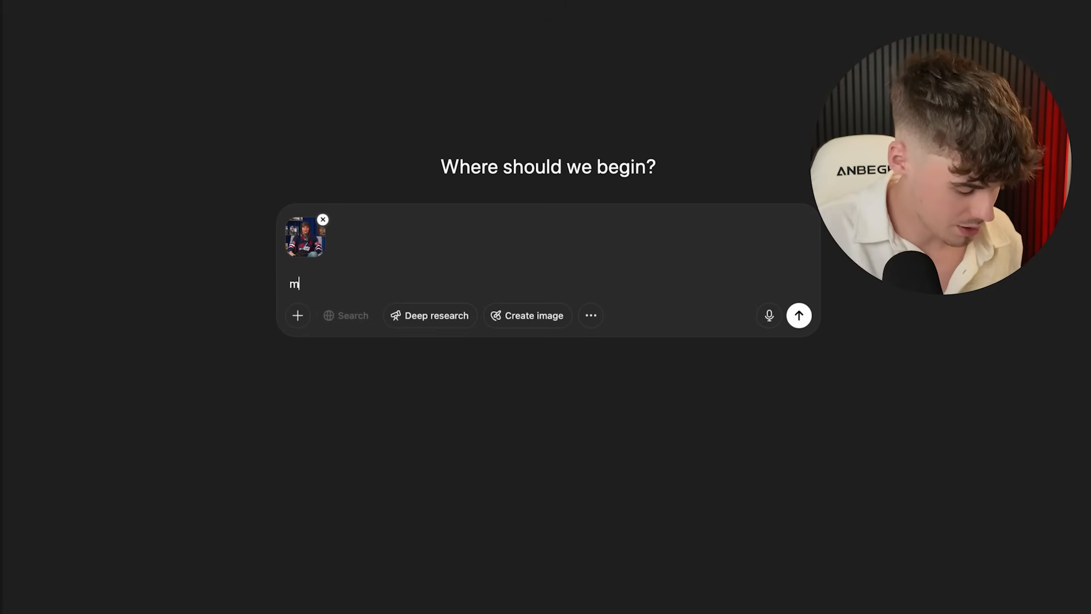
pyautogui.write('ake this pho')
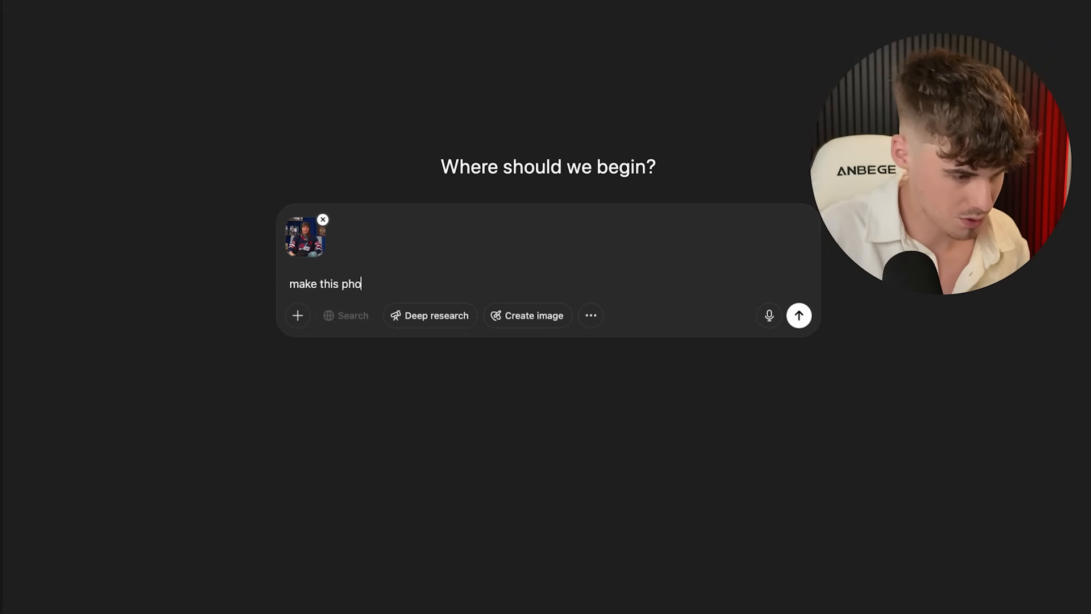
pyautogui.write('to into a bab')
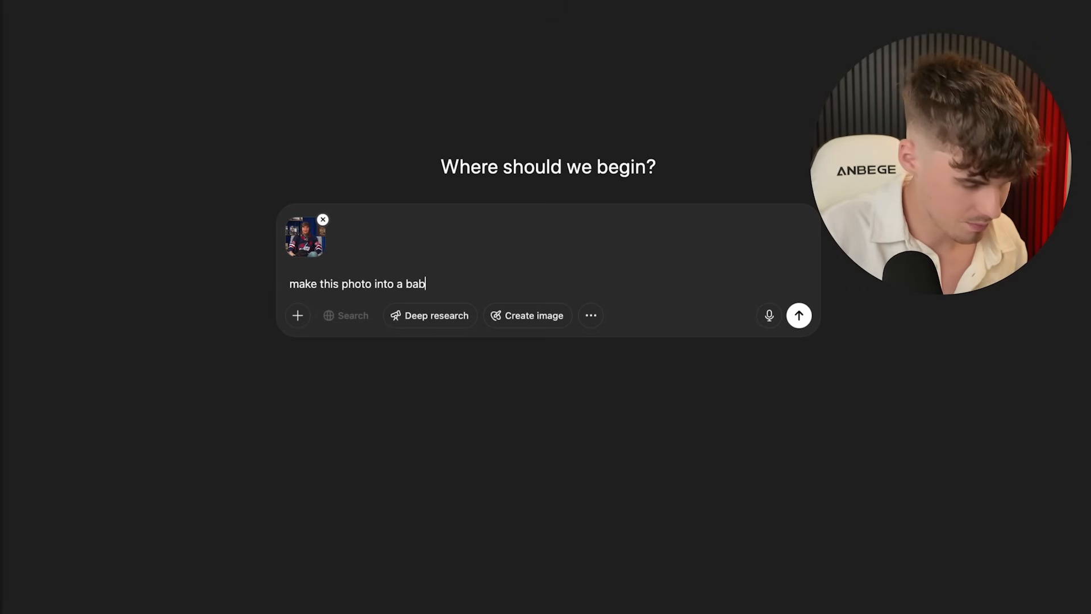
pyautogui.write('y and make it 9')
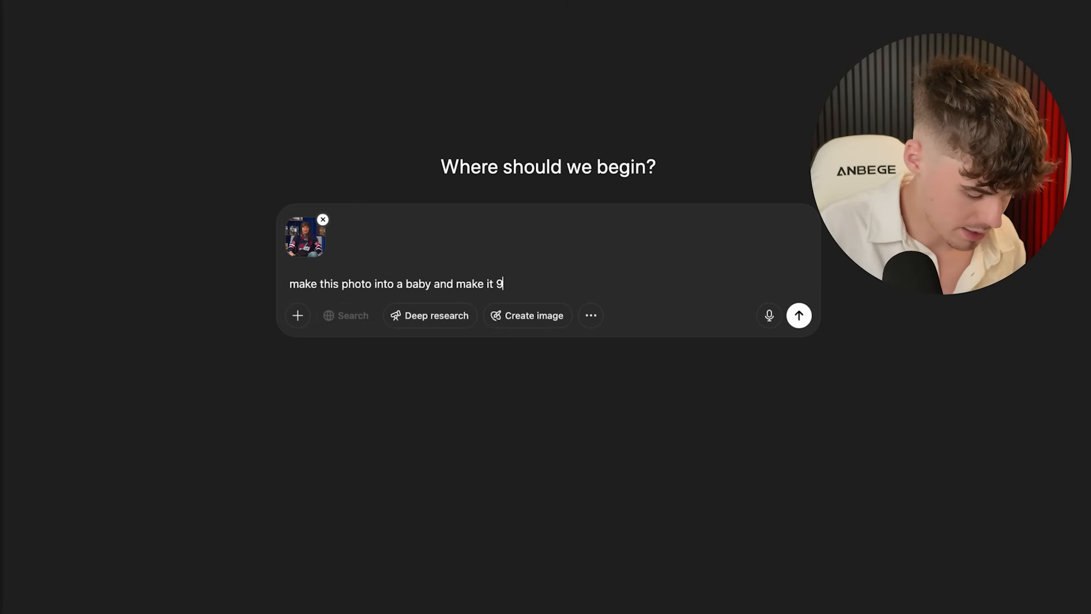
pyautogui.write(':16')
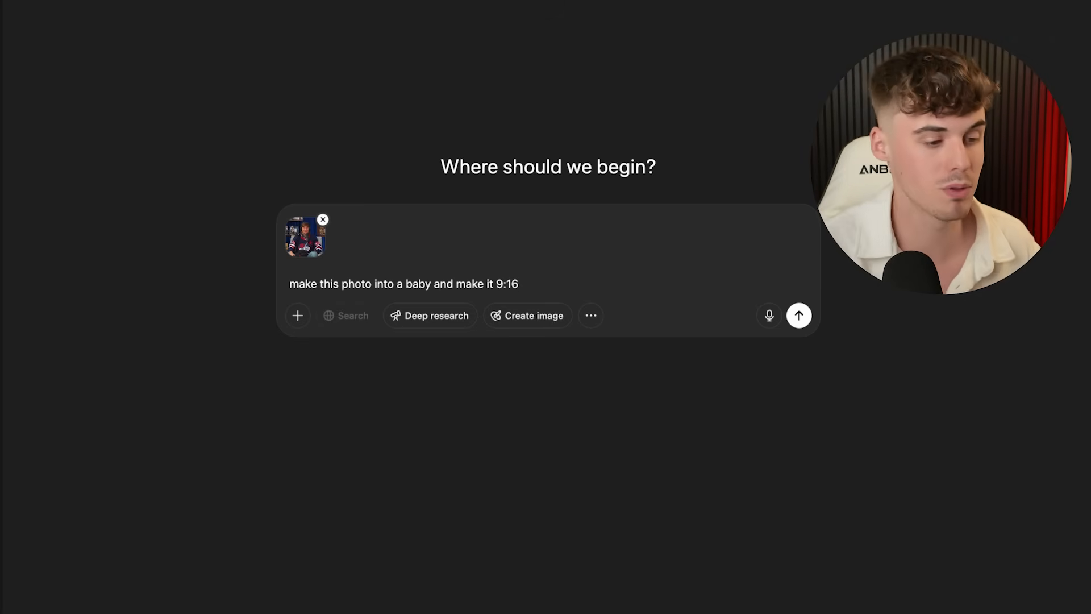
pyautogui.click(799, 315)
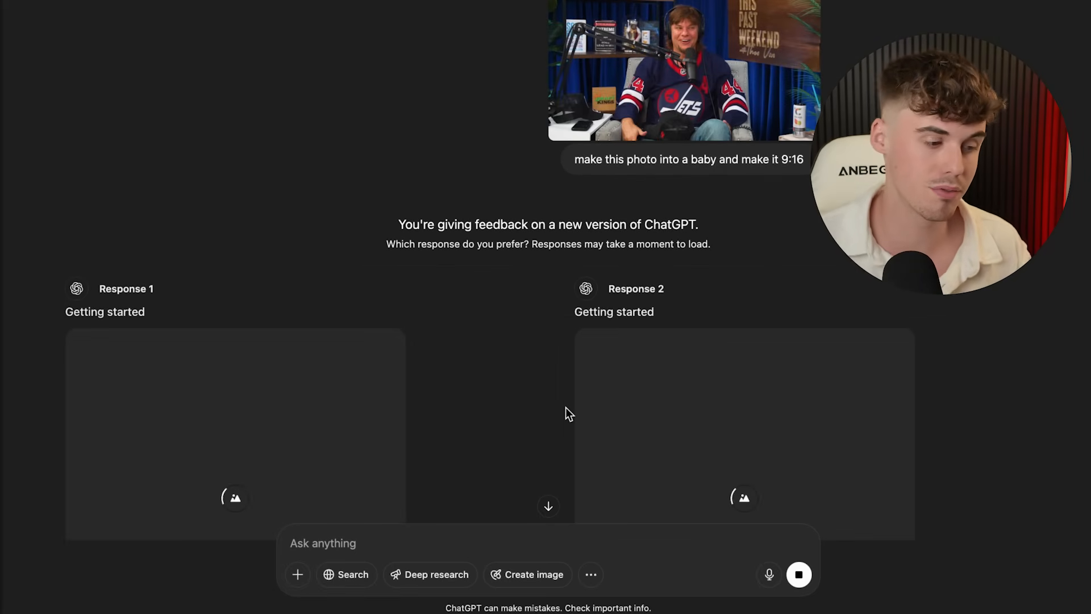
# - Scroll through the two responses to compare their generated baby images
pyautogui.scroll(-4, 565, 408)
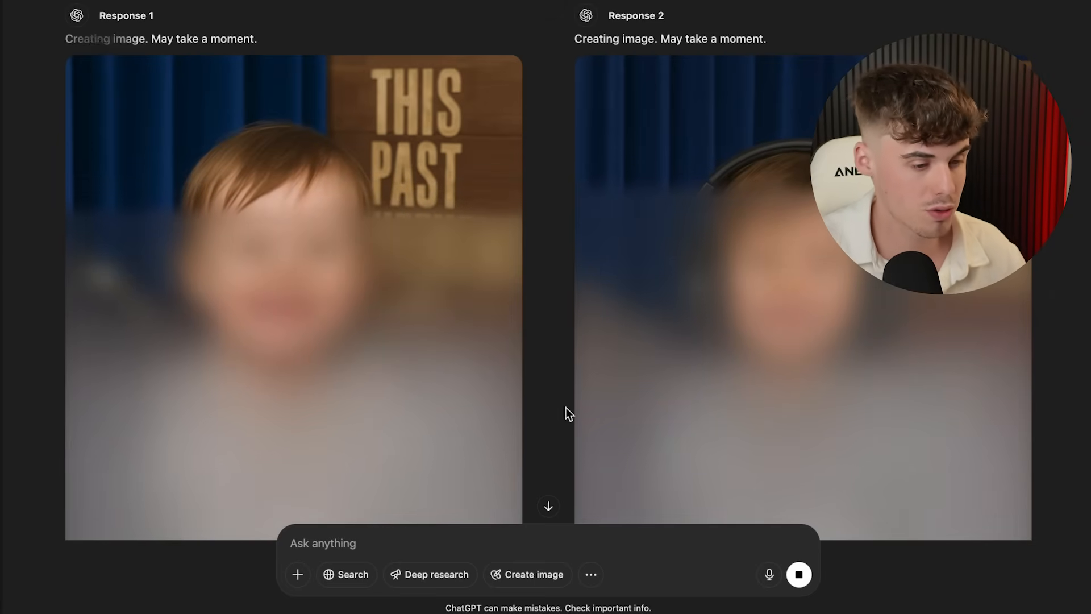
pyautogui.scroll(-2, 565, 408)
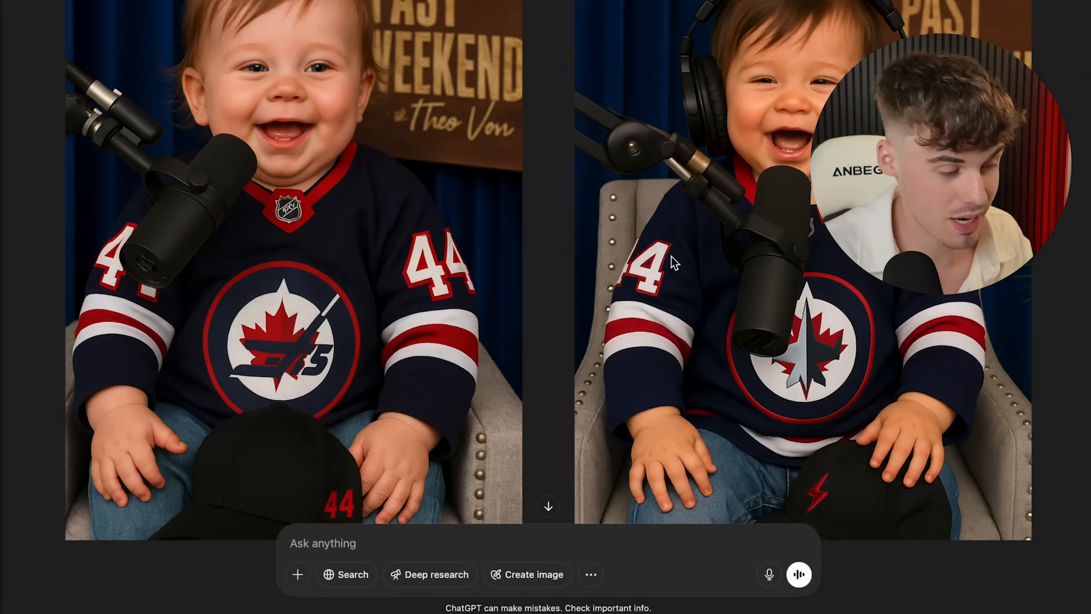
pyautogui.scroll(2, 520, 245)
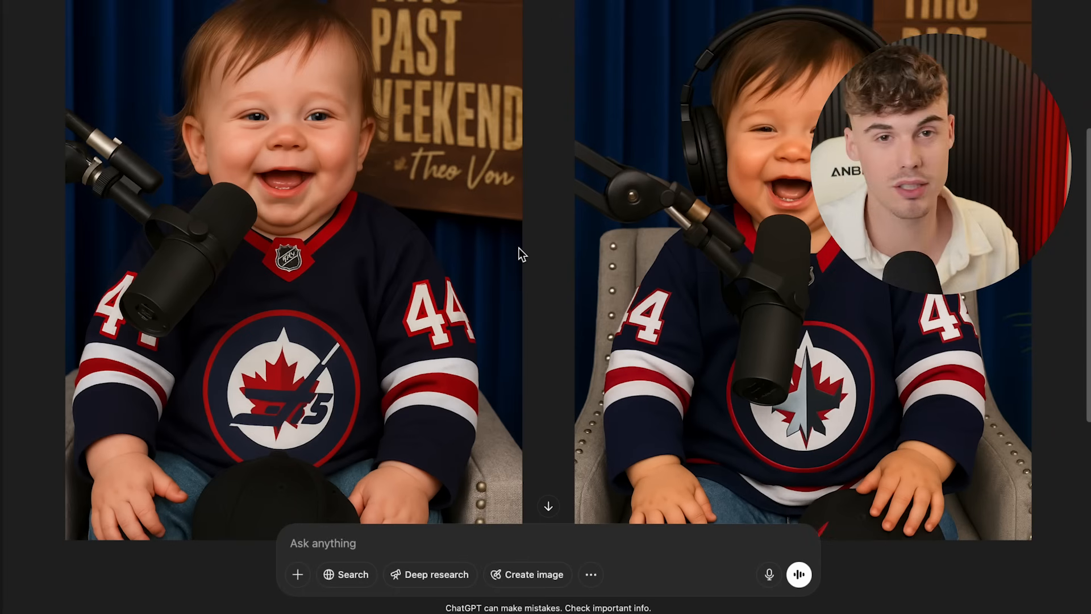
pyautogui.scroll(3, 438, 329)
pyautogui.scroll(10, 438, 330)
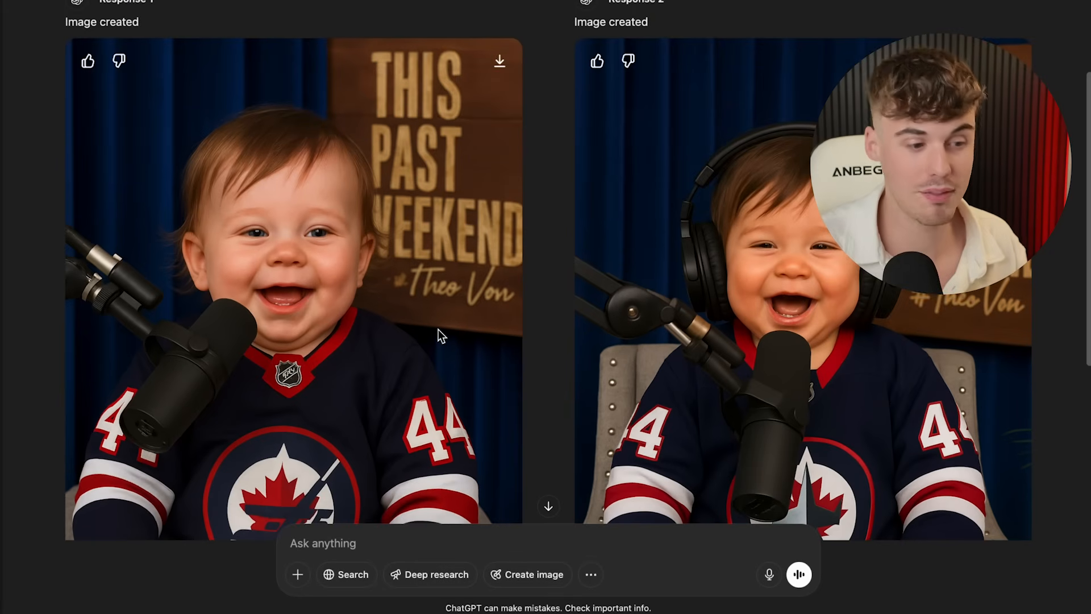
pyautogui.scroll(-15, 438, 330)
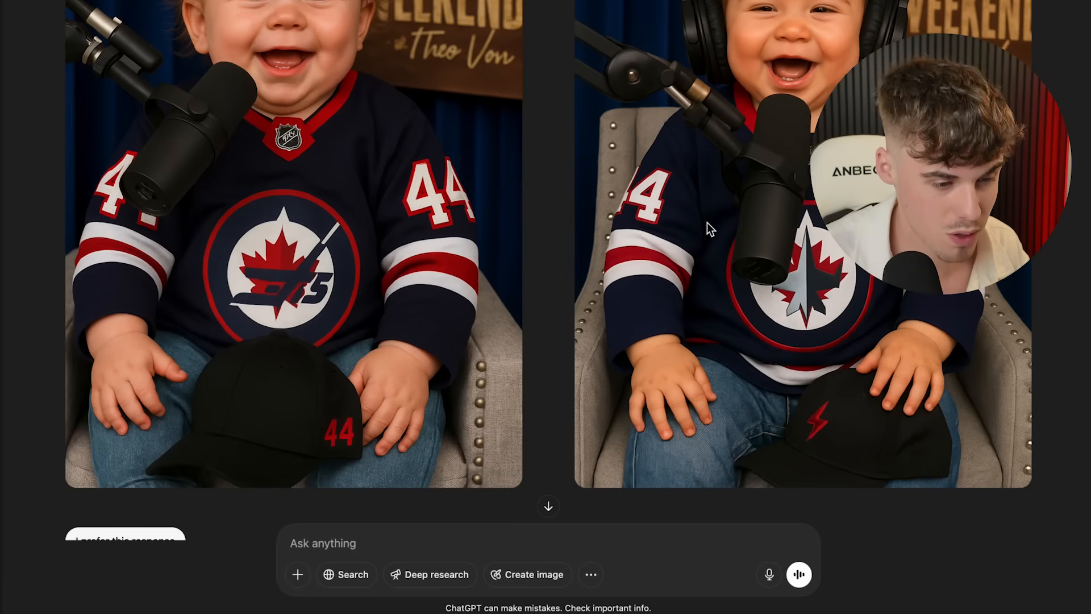
pyautogui.scroll(1, 708, 225)
pyautogui.scroll(4, 260, 211)
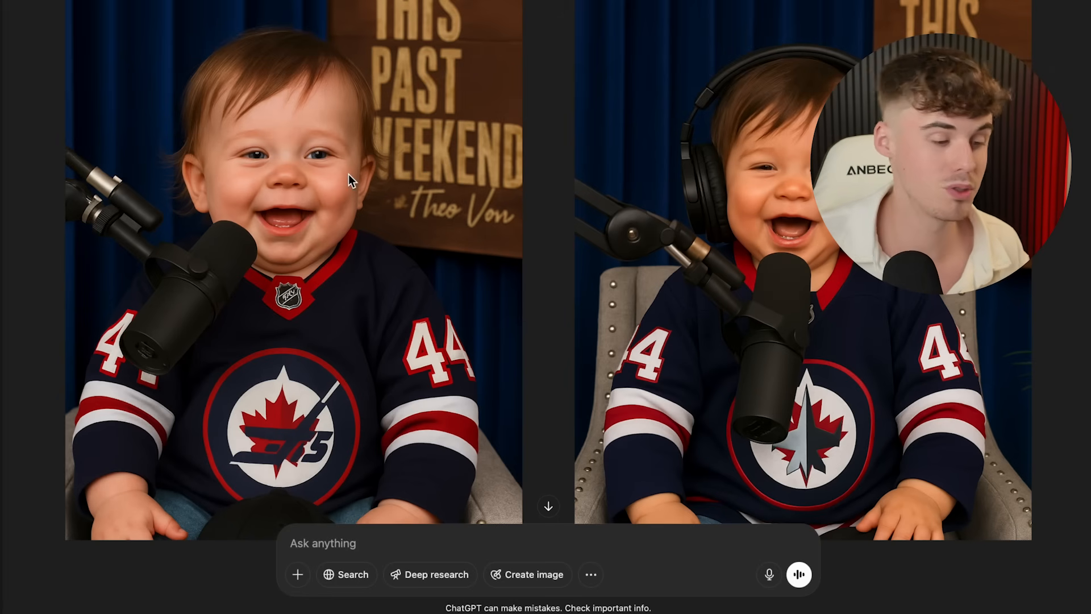
pyautogui.scroll(2, 349, 174)
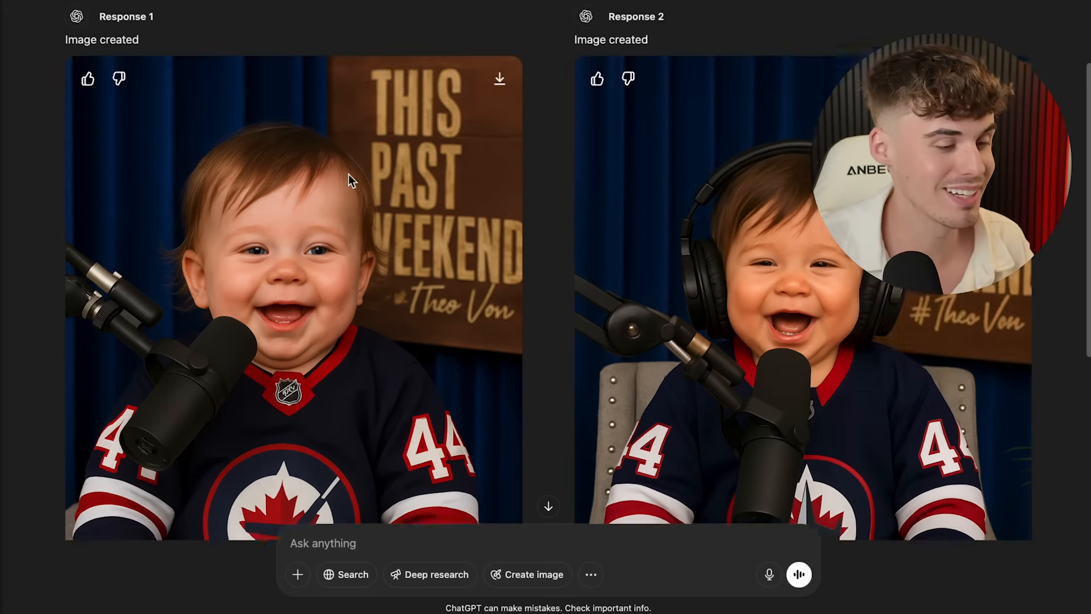
pyautogui.scroll(-2, 349, 174)
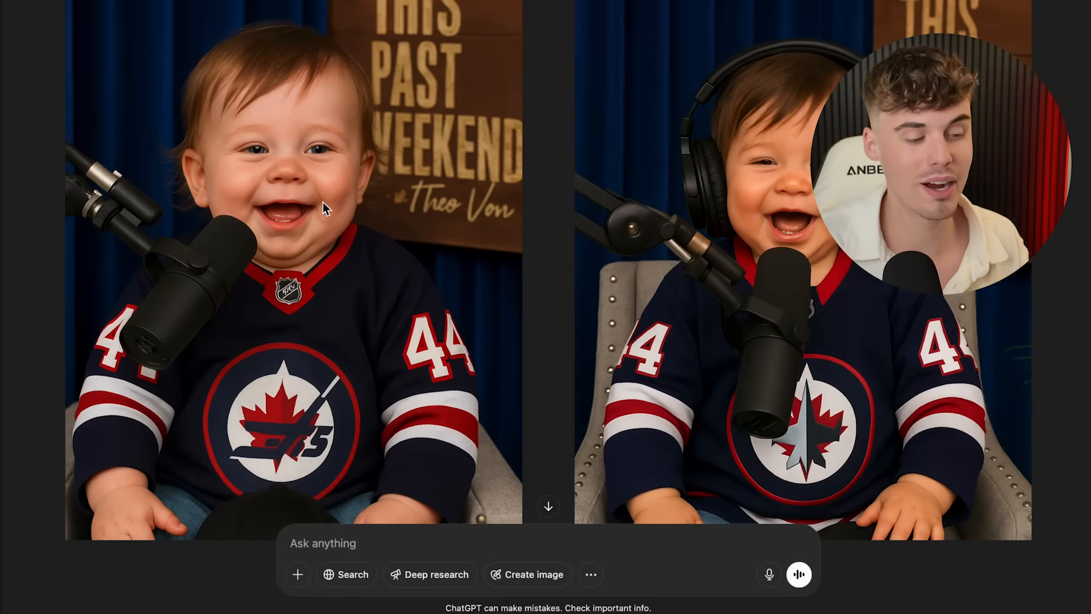
pyautogui.scroll(-2, 323, 202)
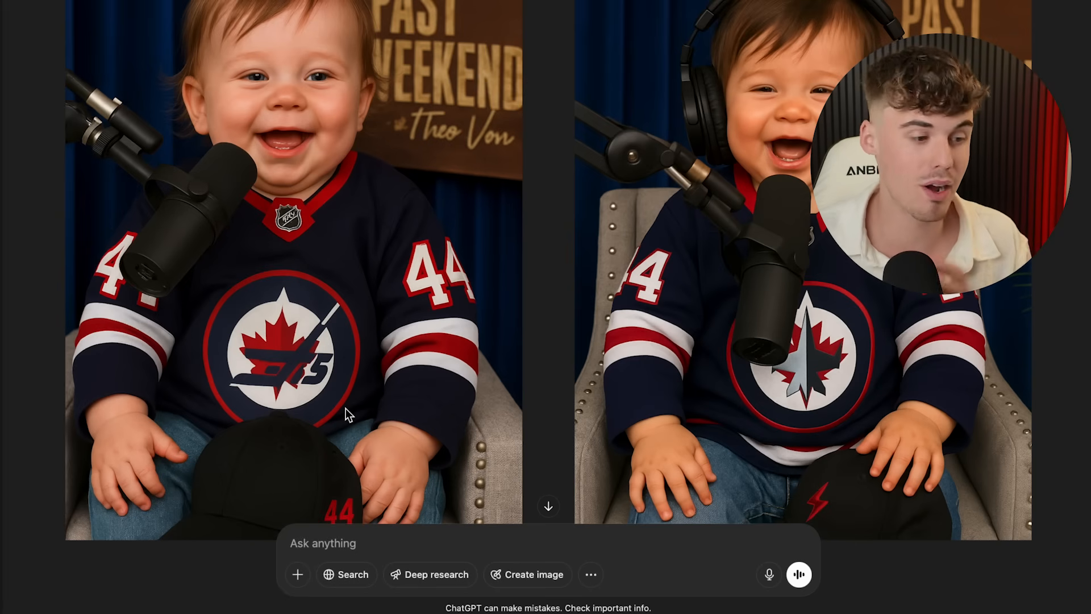
pyautogui.scroll(-3, 346, 408)
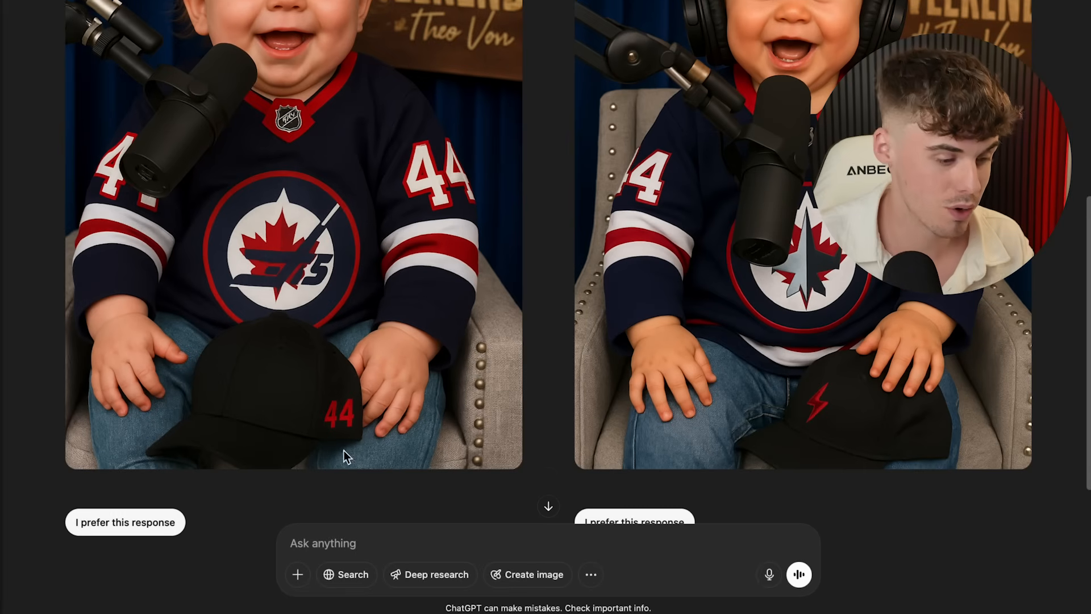
# - Ask ChatGPT to add the goatee but keep everything else in the baby image
pyautogui.click(346, 530)
pyautogui.write('make su')
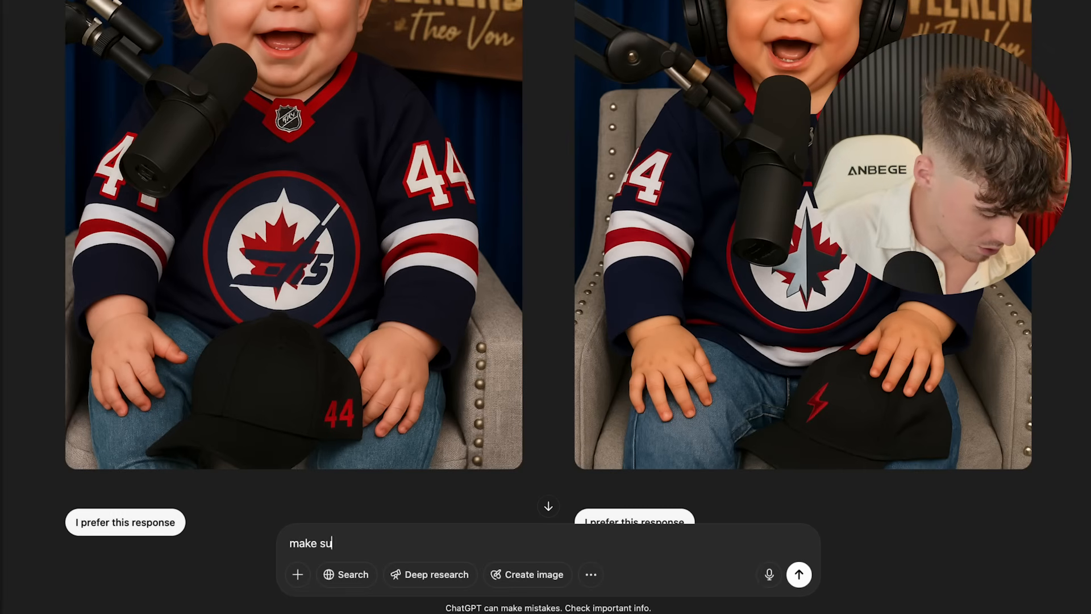
pyautogui.write('re to add the go')
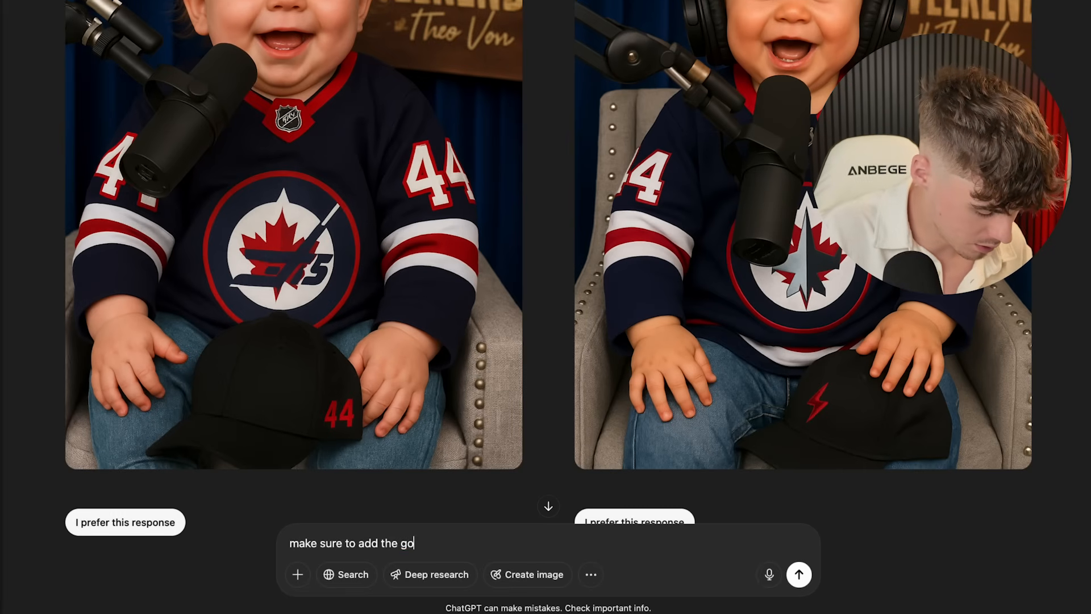
pyautogui.write('tee but ')
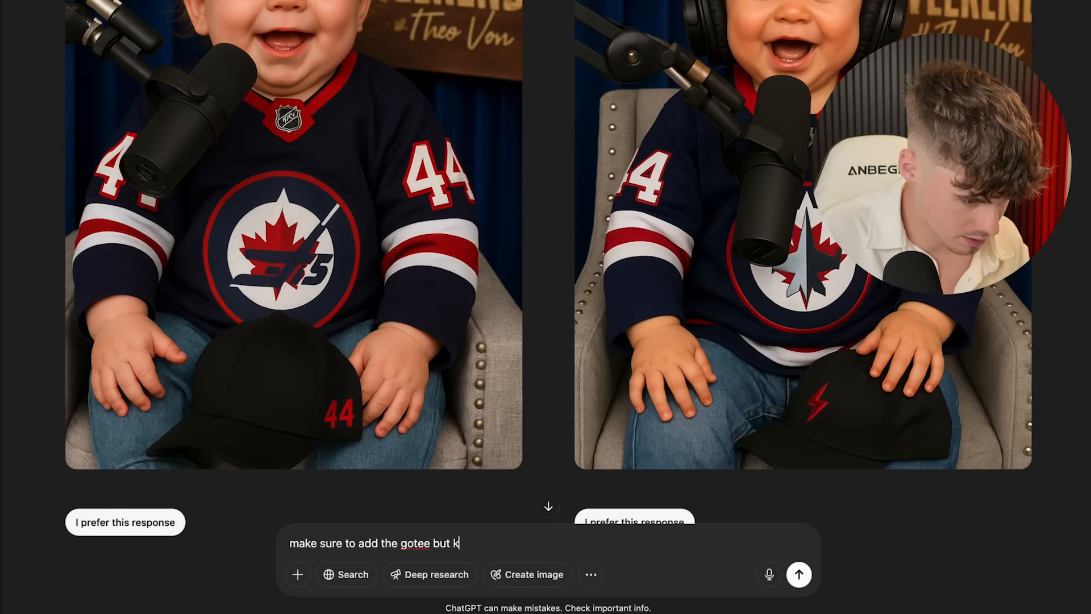
pyautogui.write('keep everything the same')
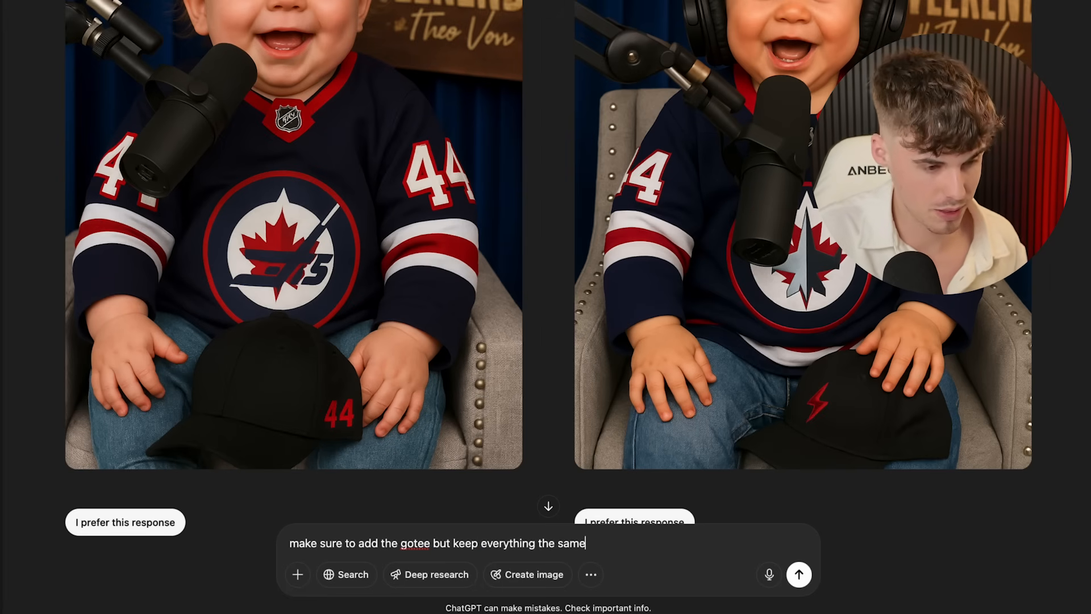
pyautogui.press('Return')
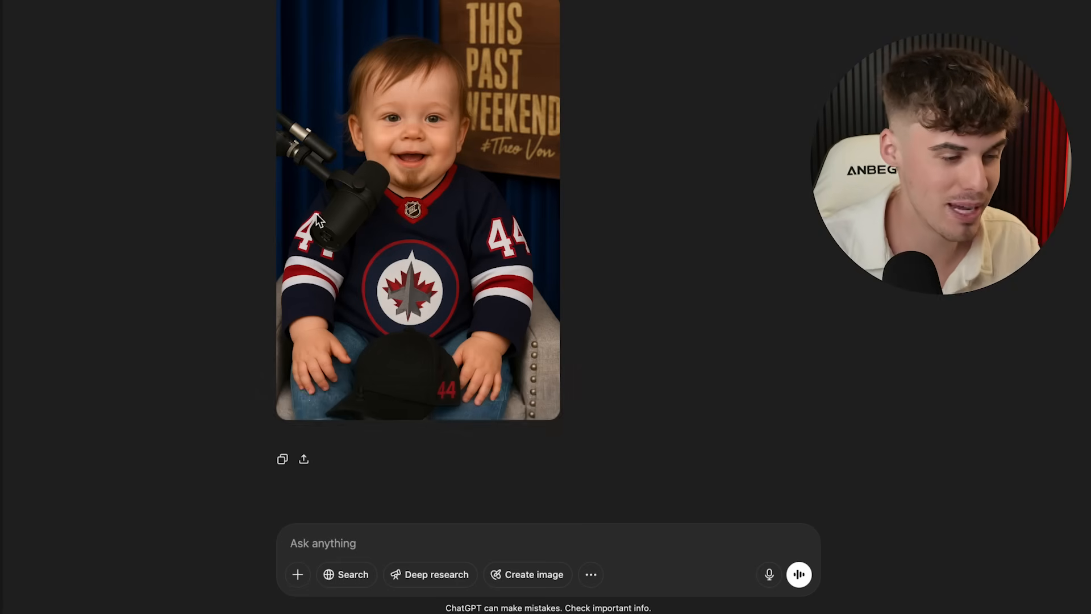
# - Download the goatee baby image and save it to Documents
pyautogui.scroll(1, 395, 216)
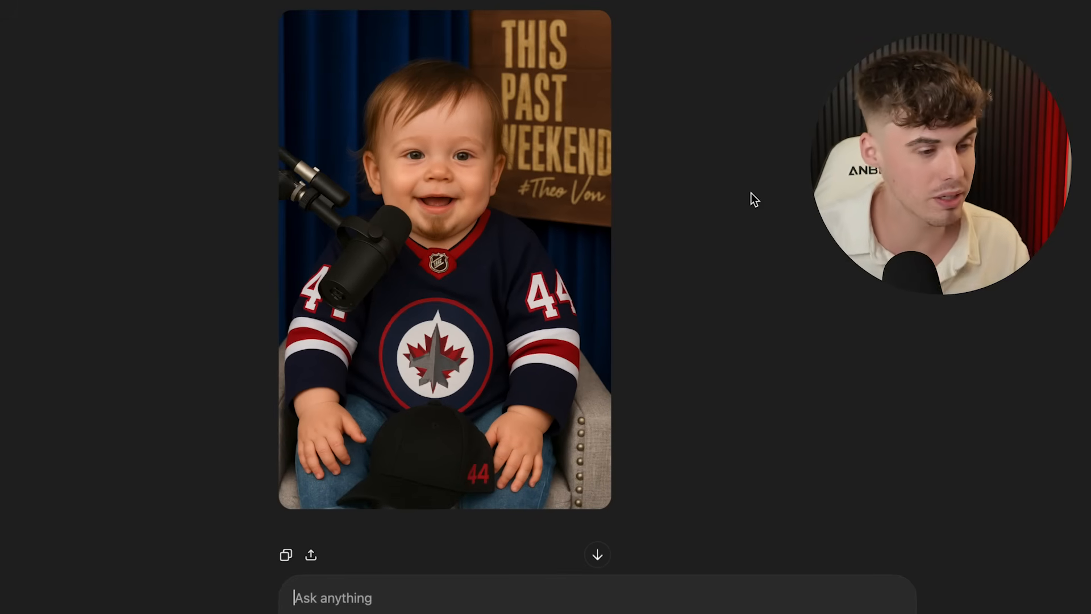
pyautogui.scroll(-1, 751, 192)
pyautogui.moveTo(595, 108)
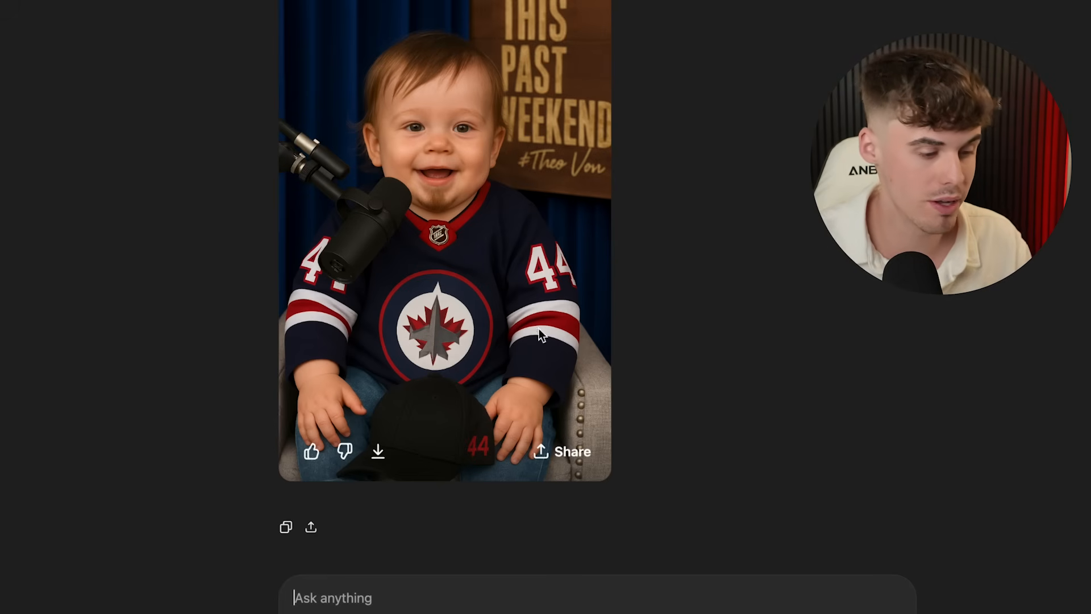
pyautogui.click(382, 453)
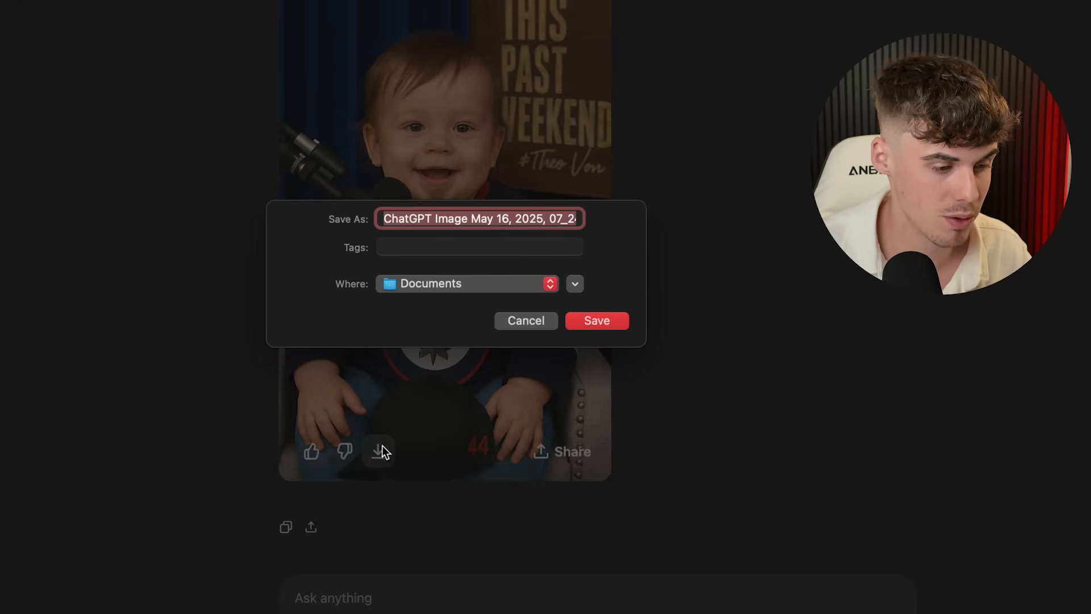
pyautogui.click(584, 319)
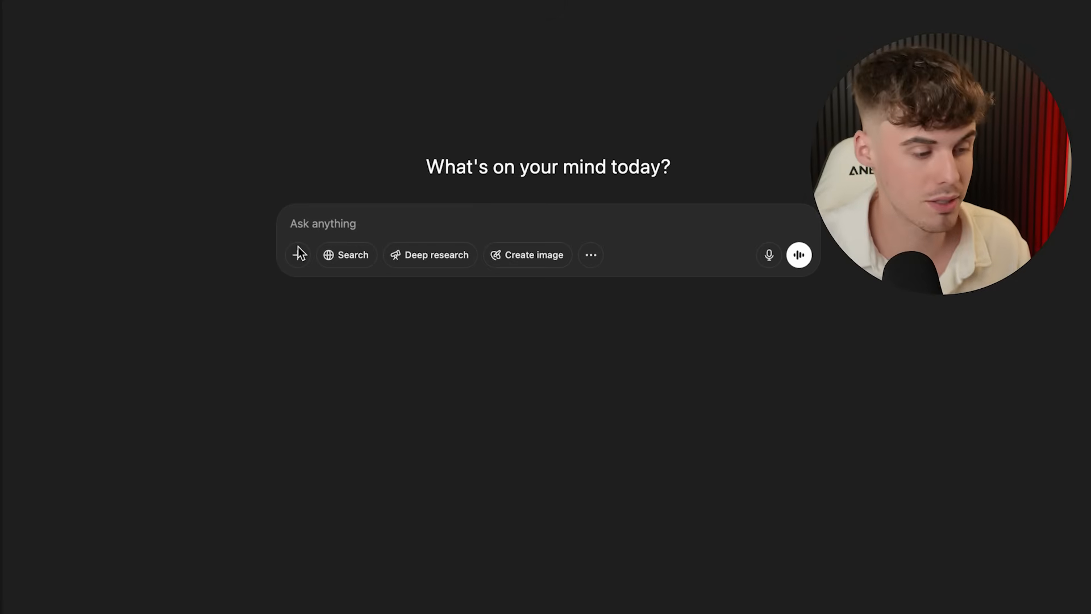
# - Attach Caleb Funny CLip.png from the computer to the new chat
pyautogui.click(298, 255)
pyautogui.click(309, 225)
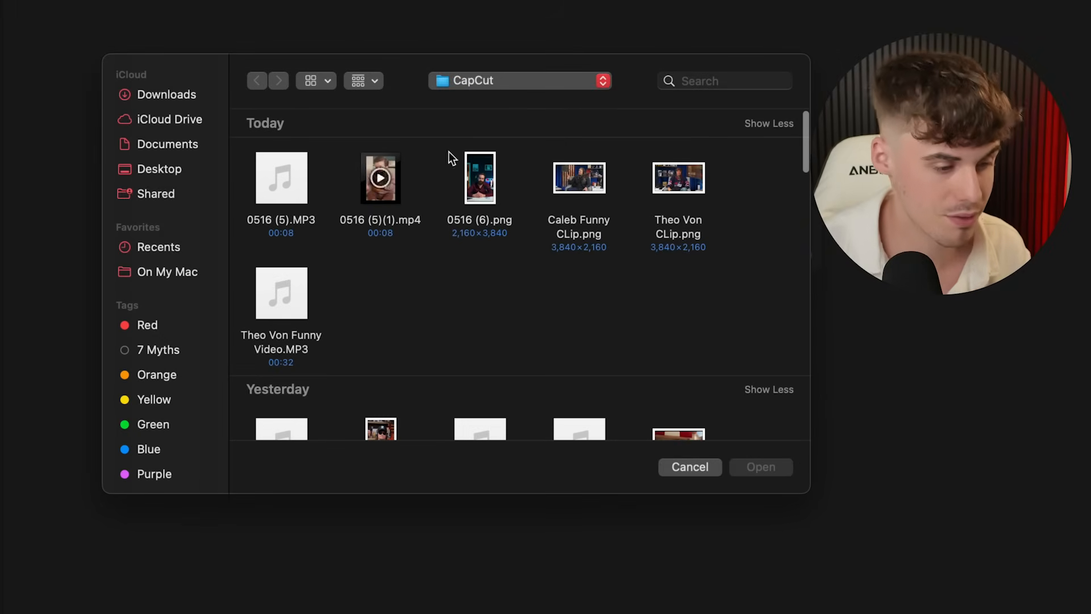
pyautogui.click(579, 177)
pyautogui.click(761, 467)
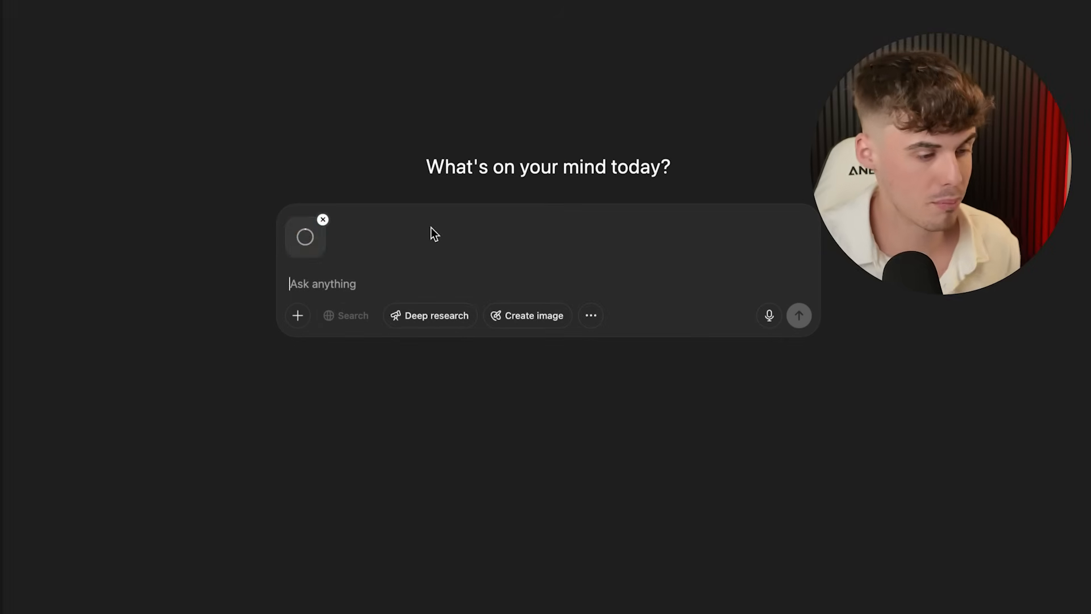
# - Request 'make this a baby and 9:16' and download the generated baby image
pyautogui.write('make th')
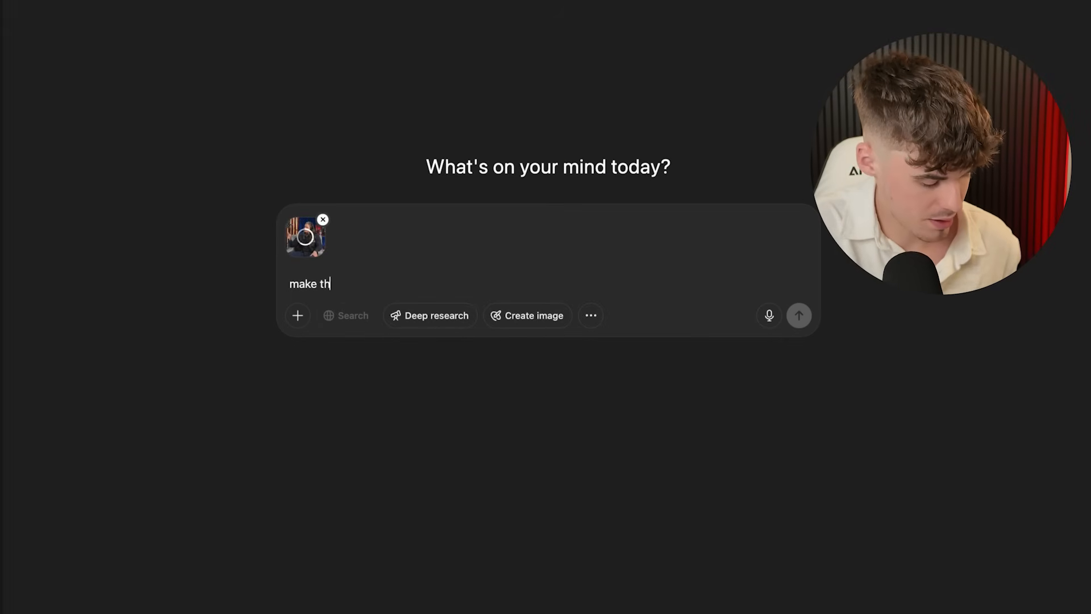
pyautogui.write('is a baby and 9')
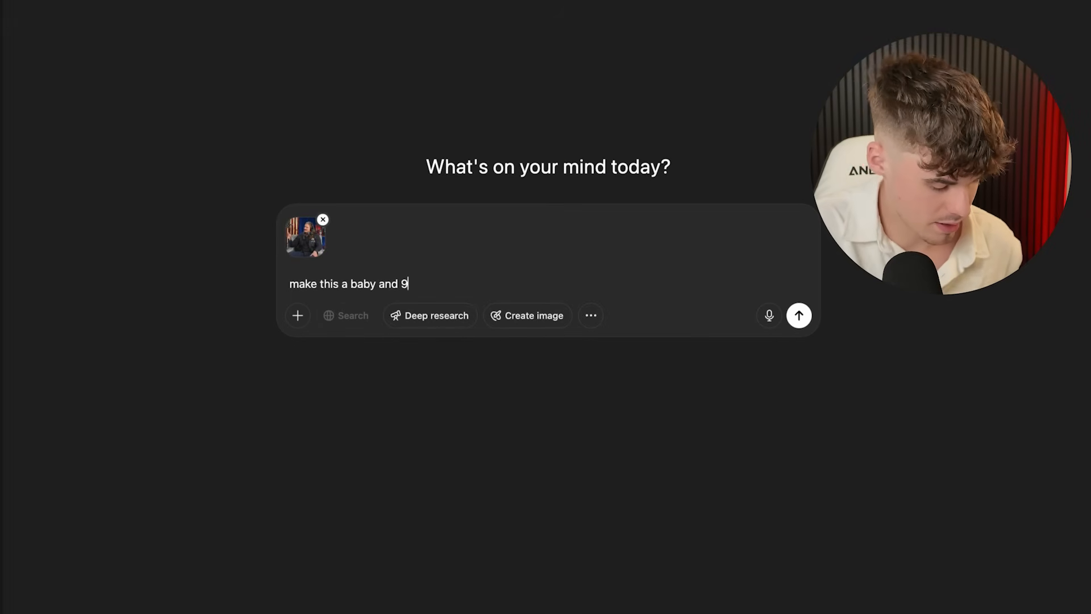
pyautogui.write(':16')
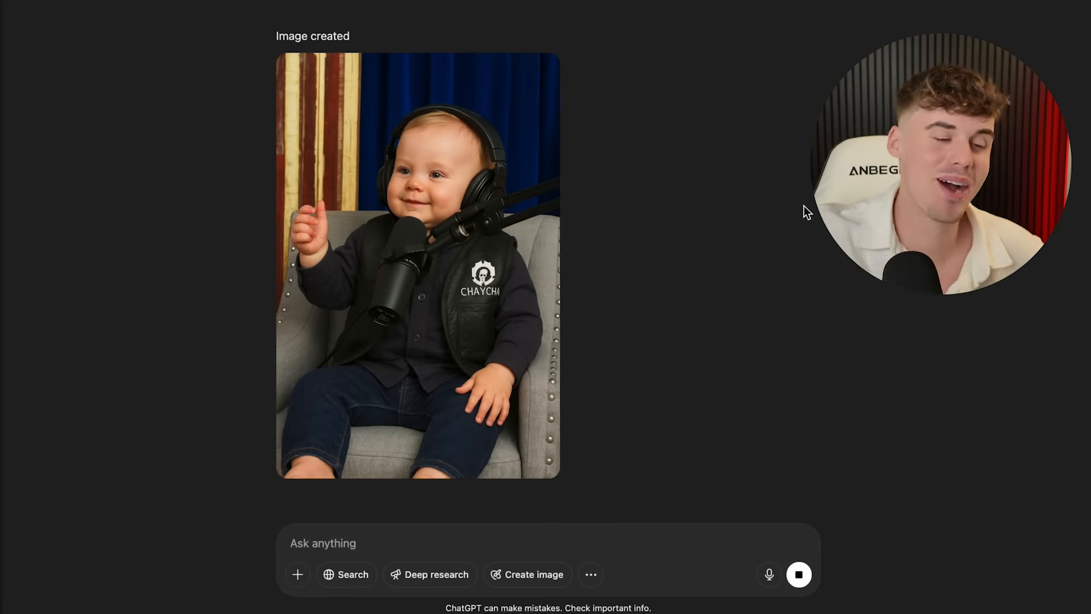
pyautogui.scroll(3, 803, 206)
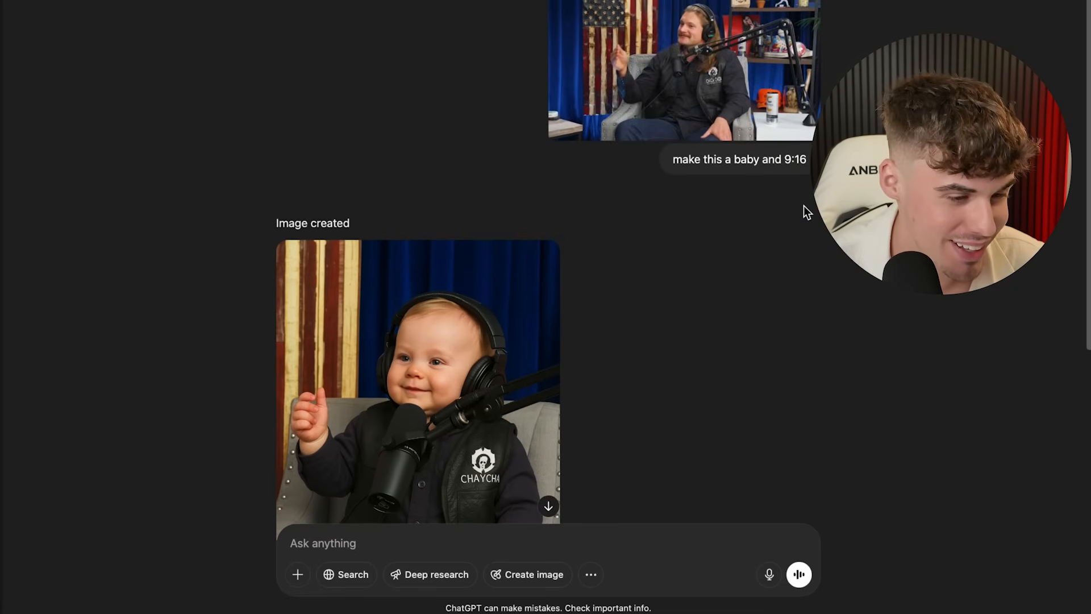
pyautogui.scroll(-4, 803, 206)
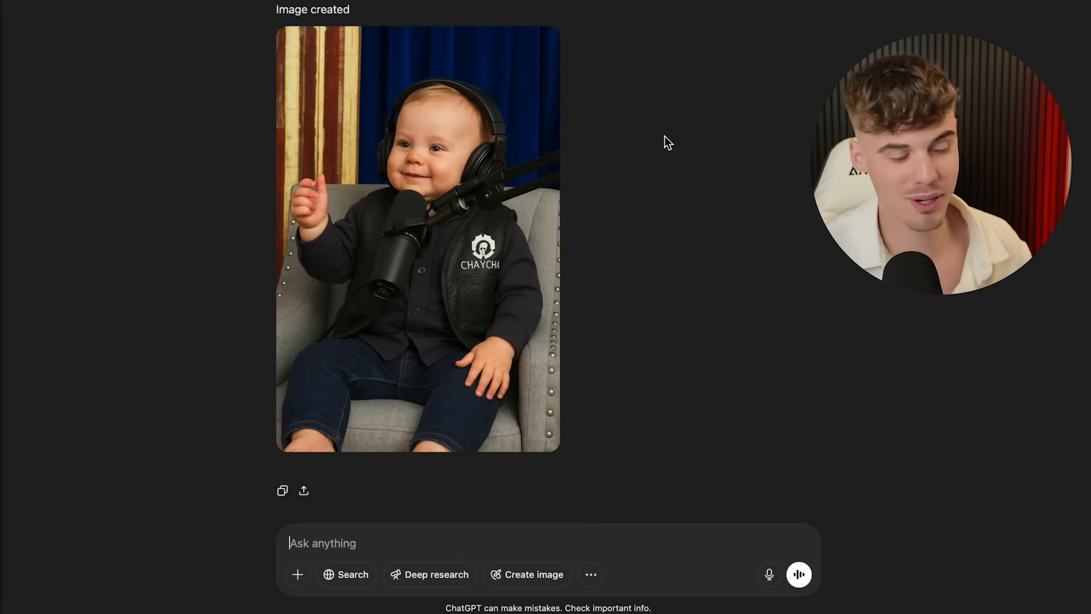
pyautogui.click(361, 427)
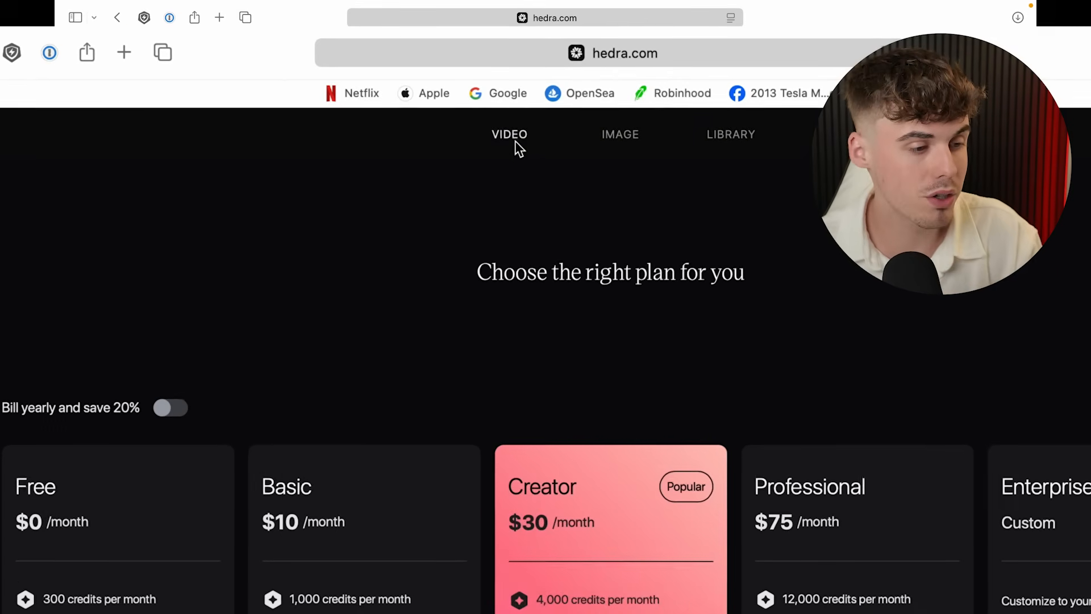
# - Start a Hedra video using the Hedra Character 3 model in 9:16 portrait
pyautogui.click(482, 84)
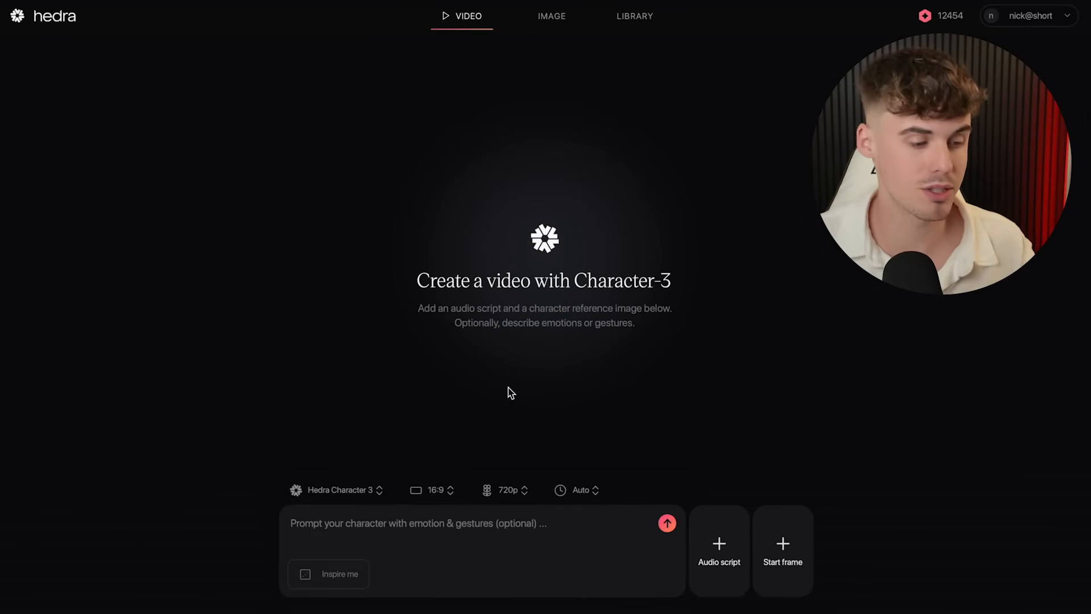
pyautogui.click(371, 492)
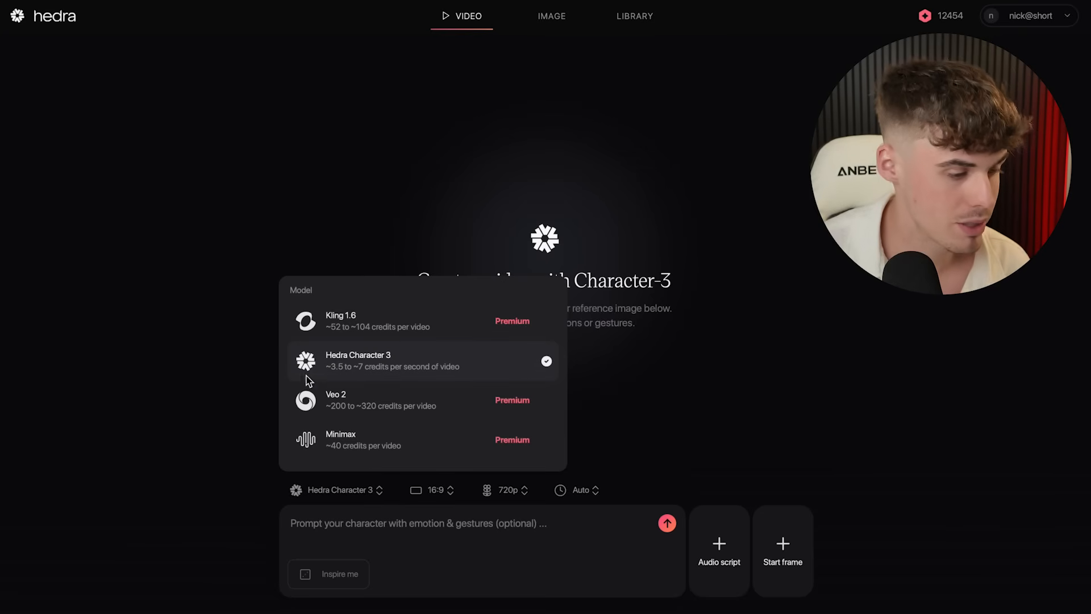
pyautogui.click(357, 368)
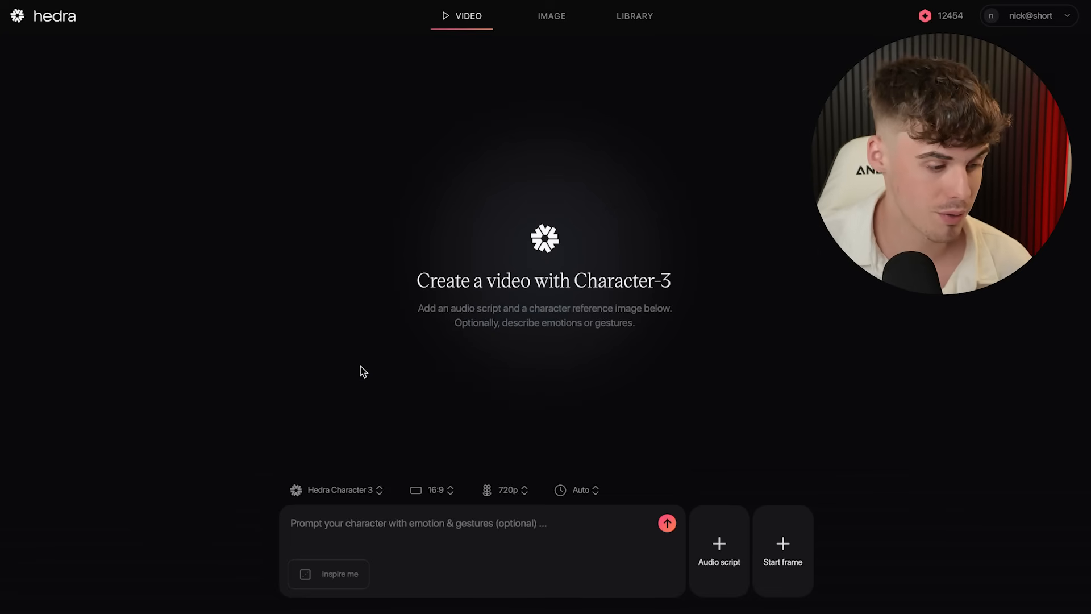
pyautogui.click(445, 489)
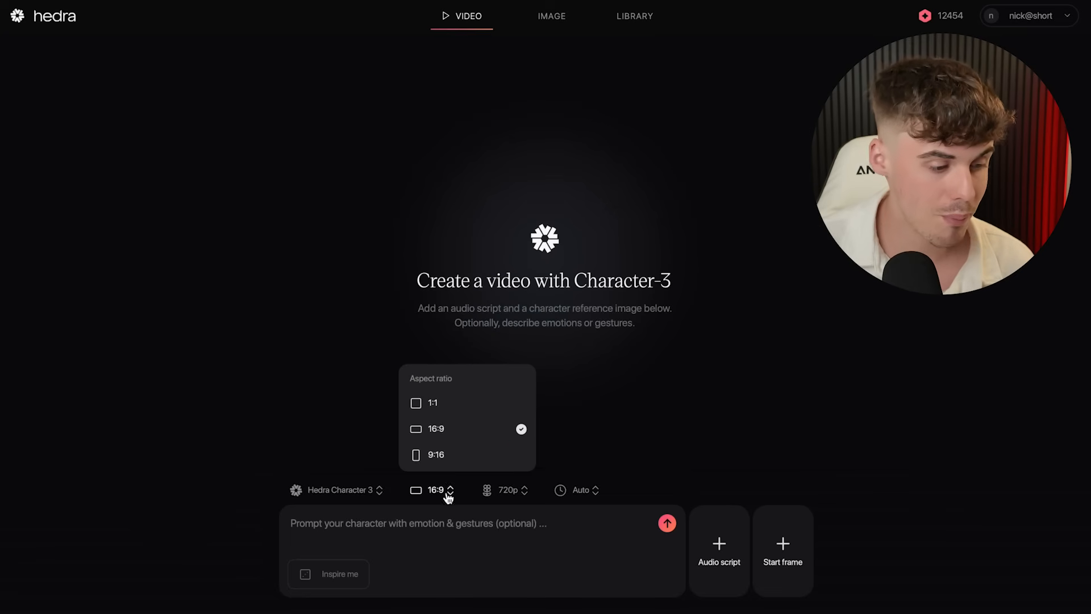
pyautogui.click(444, 458)
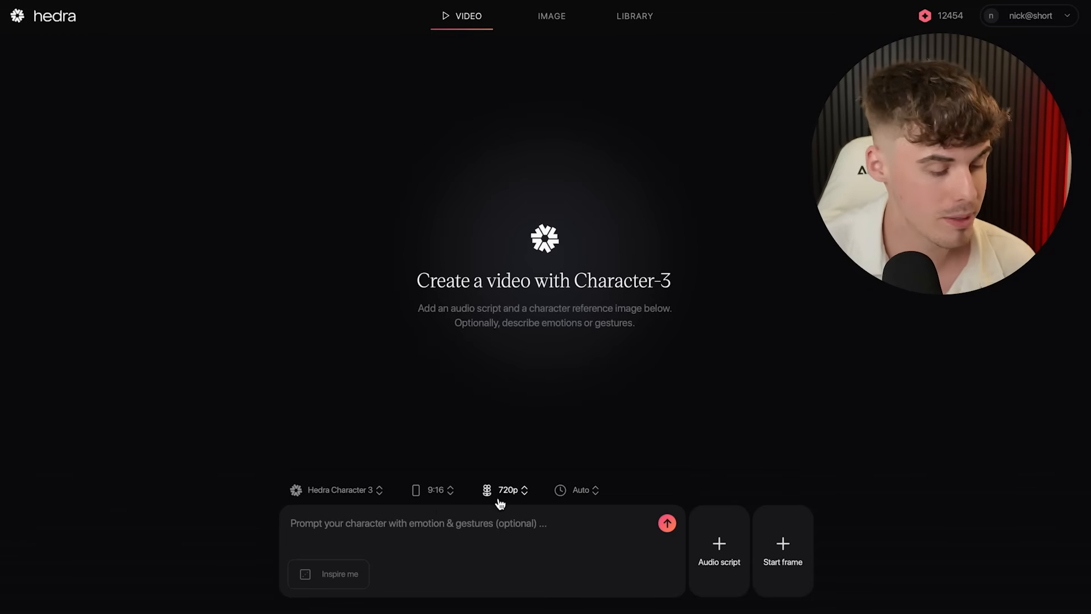
pyautogui.click(724, 558)
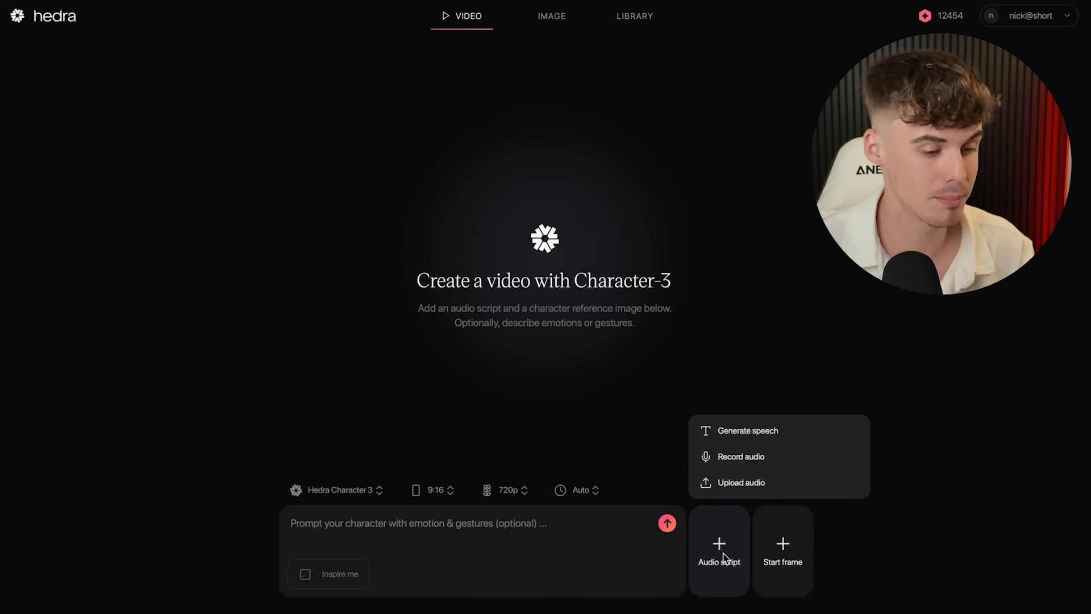
# - Upload Theo Von Funny Video.MP3 and add it to the video as the audio script
pyautogui.click(723, 492)
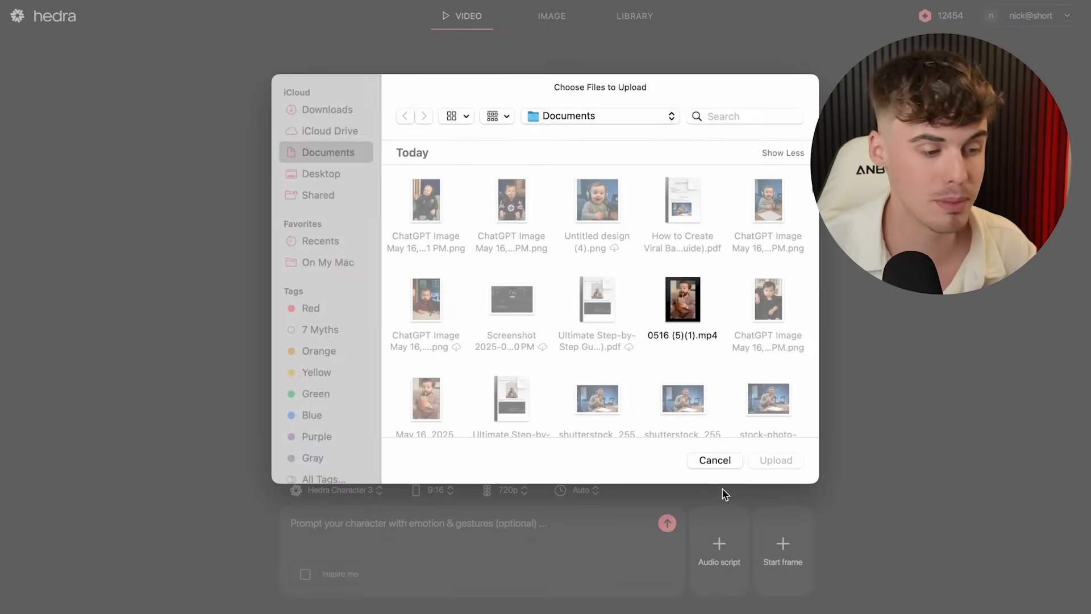
pyautogui.click(438, 311)
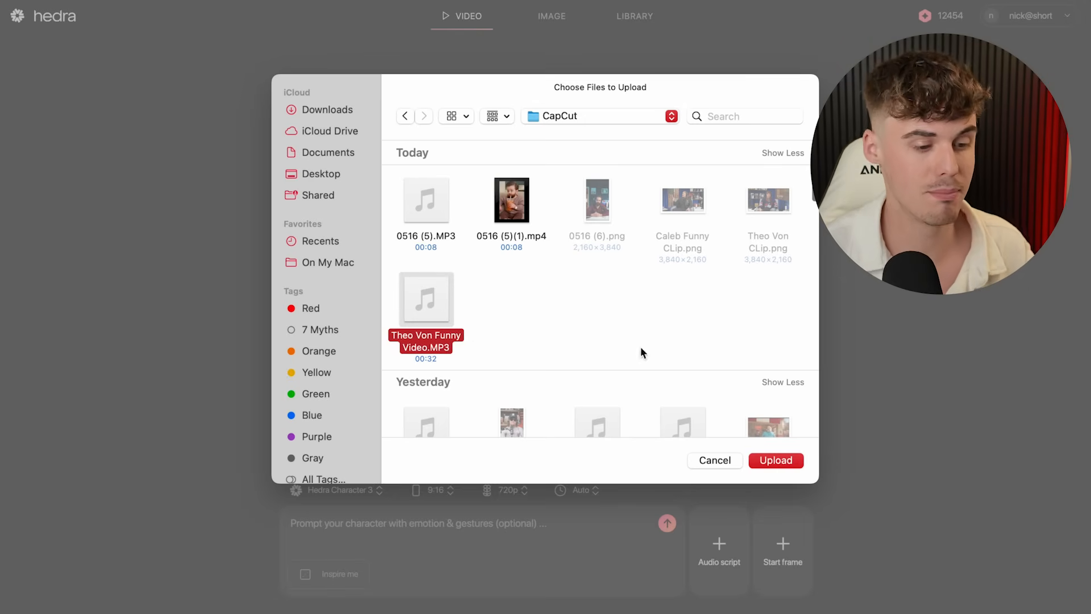
pyautogui.click(776, 461)
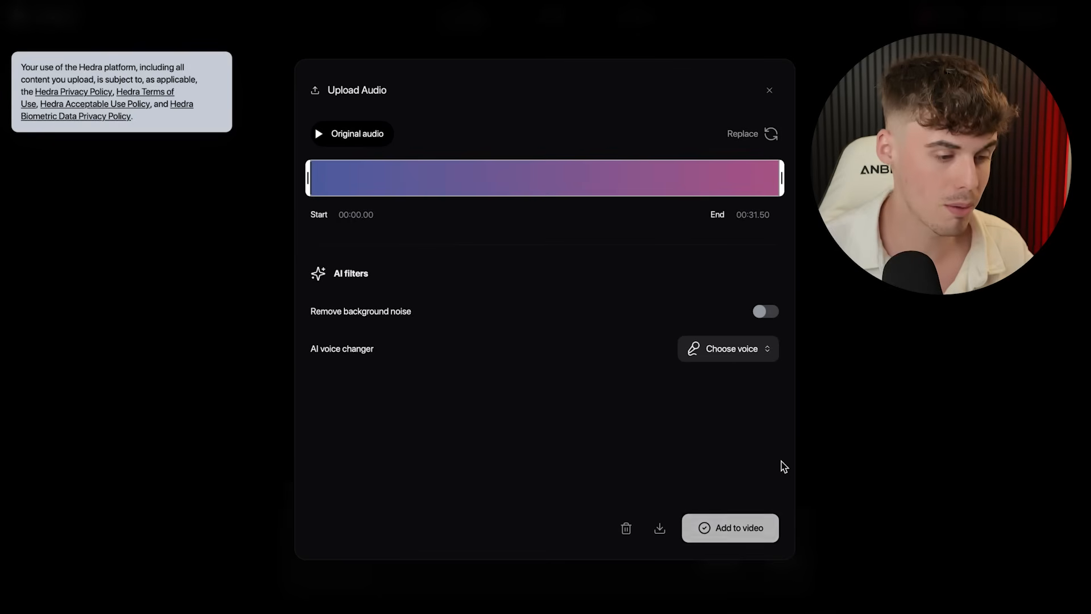
pyautogui.click(722, 531)
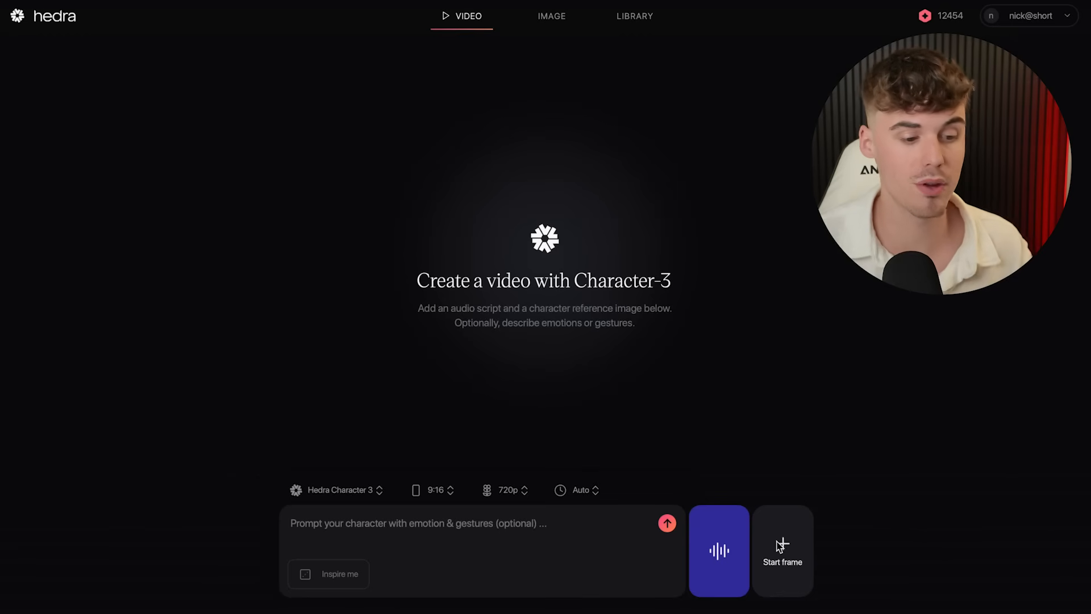
# - Upload the generated baby podcast image as the video's start frame
pyautogui.click(783, 545)
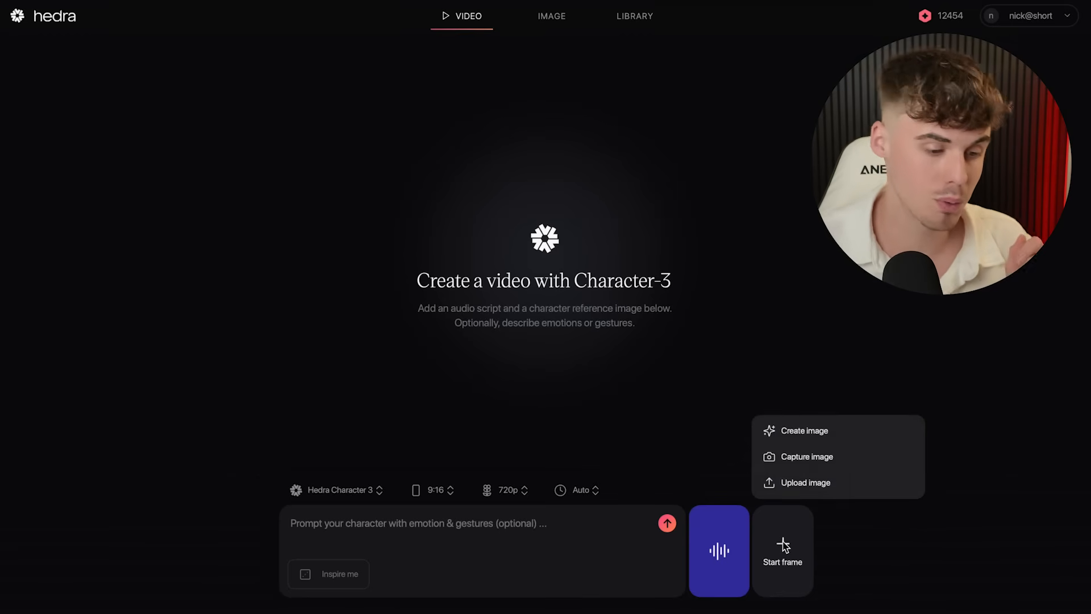
pyautogui.click(787, 484)
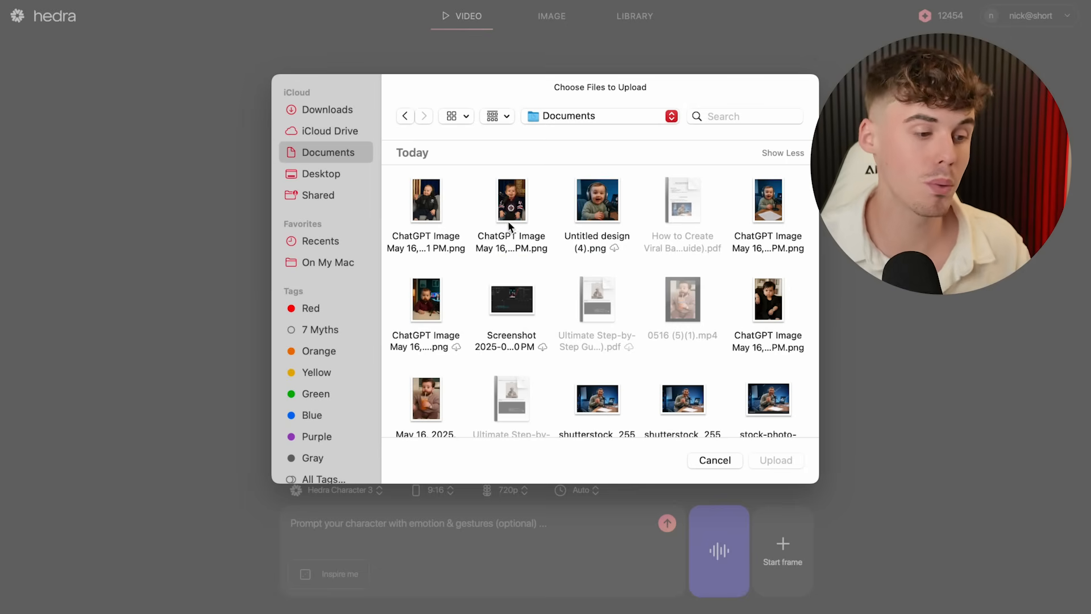
pyautogui.click(514, 215)
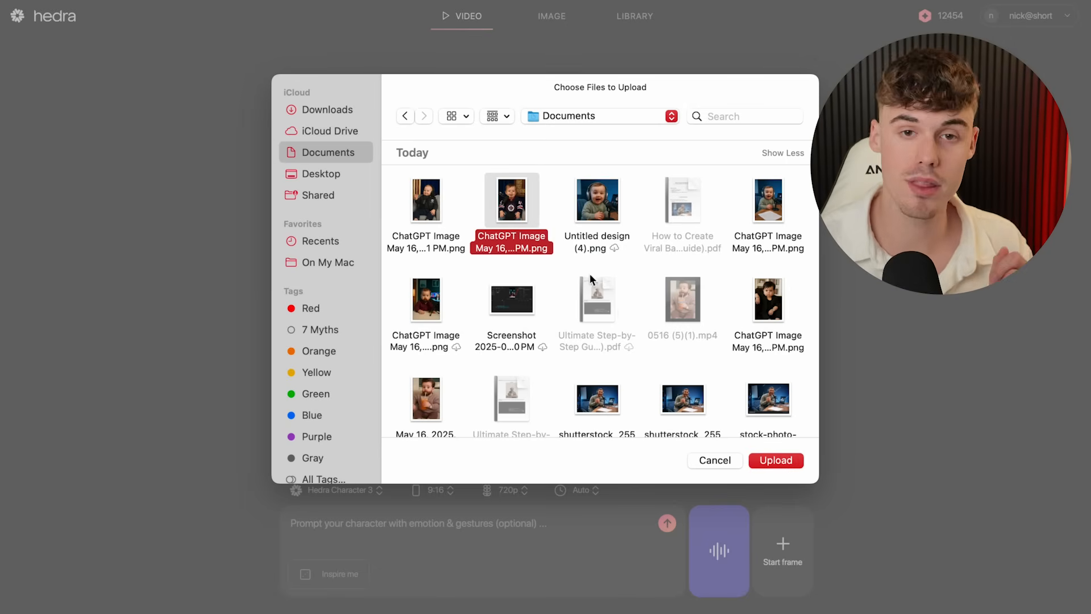
pyautogui.click(793, 458)
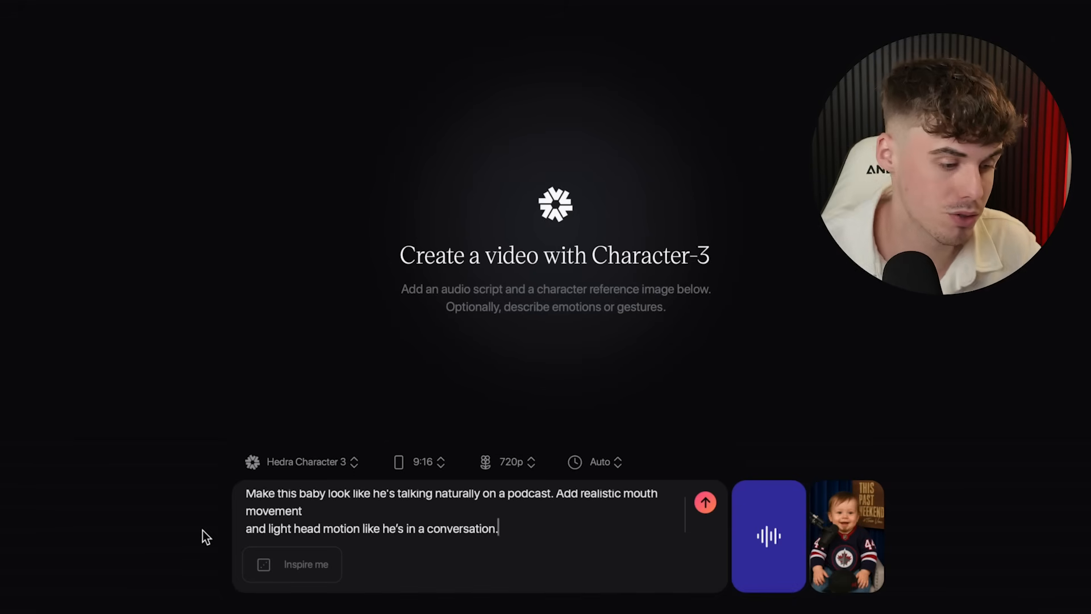
# - Generate the video with the natural-talking, light-head-motion prompt
pyautogui.scroll(1, 318, 519)
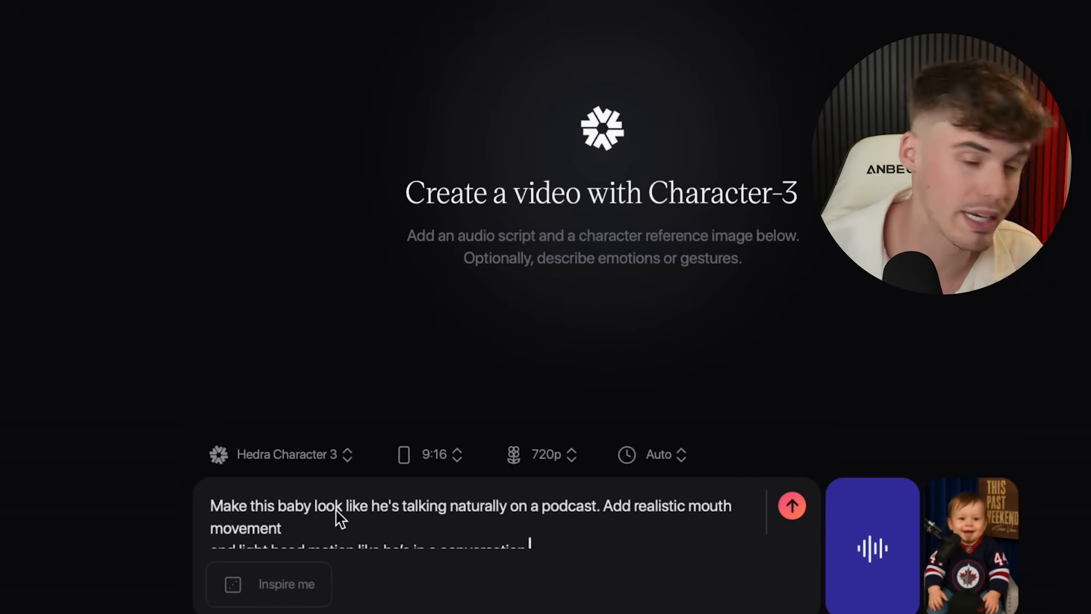
pyautogui.scroll(-1, 340, 519)
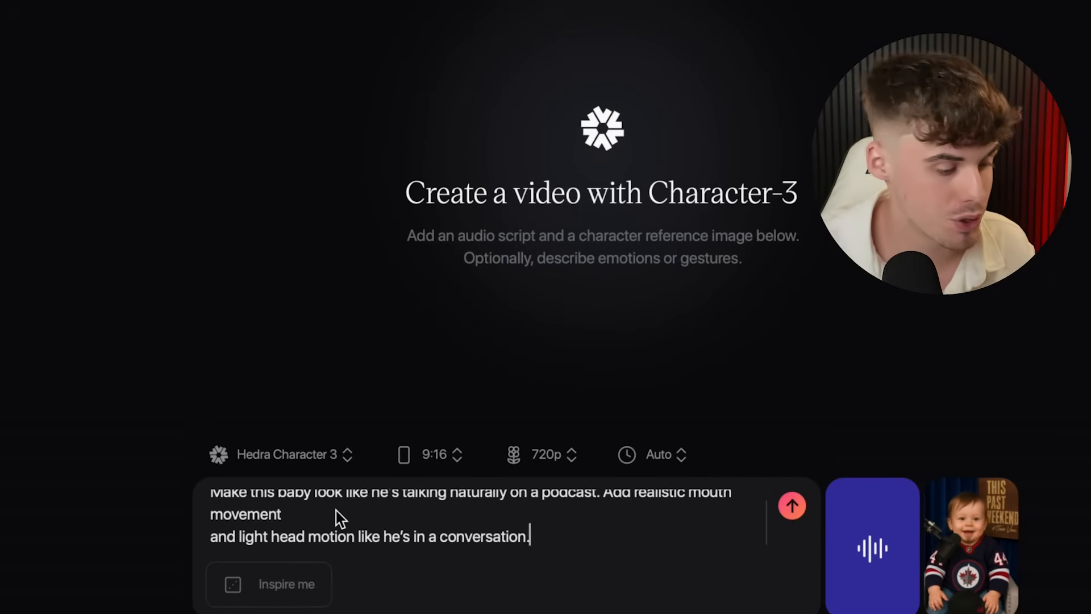
pyautogui.scroll(1, 431, 509)
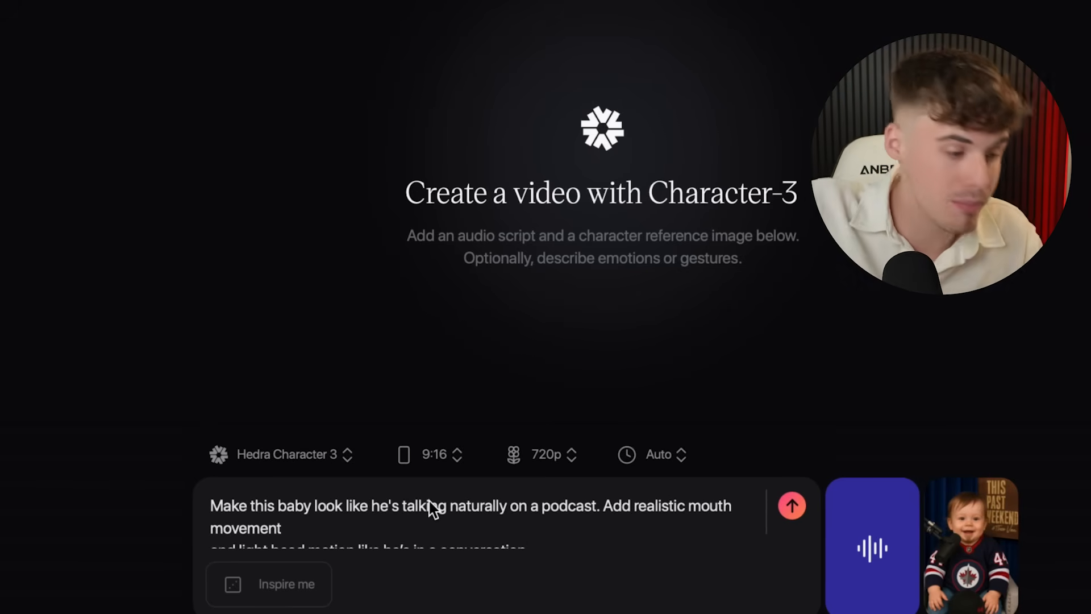
pyautogui.click(792, 505)
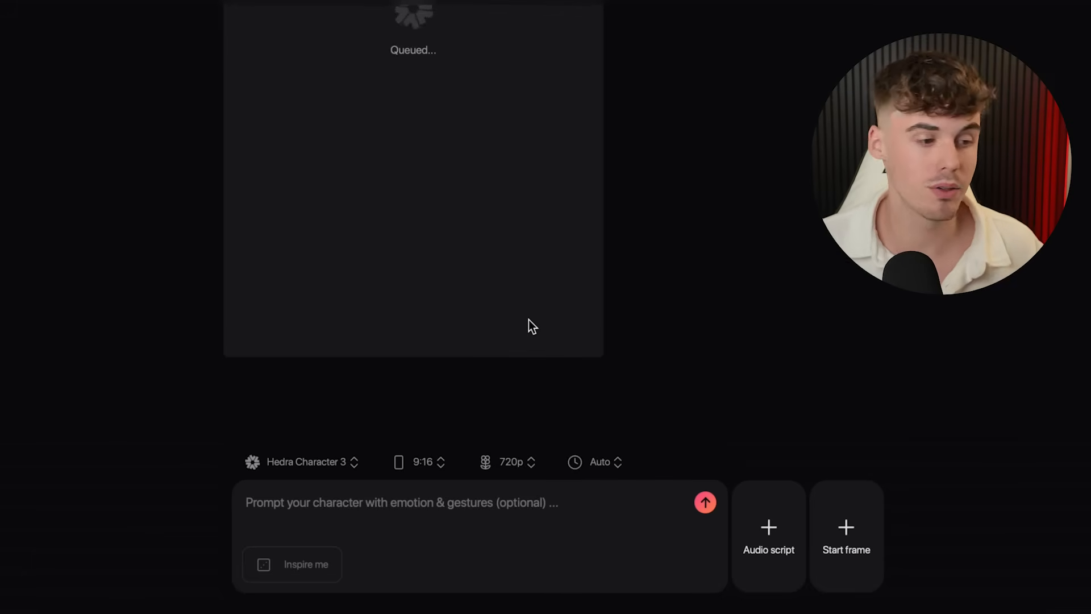
# - Play back the finished talking-baby podcast video
pyautogui.scroll(1, 529, 319)
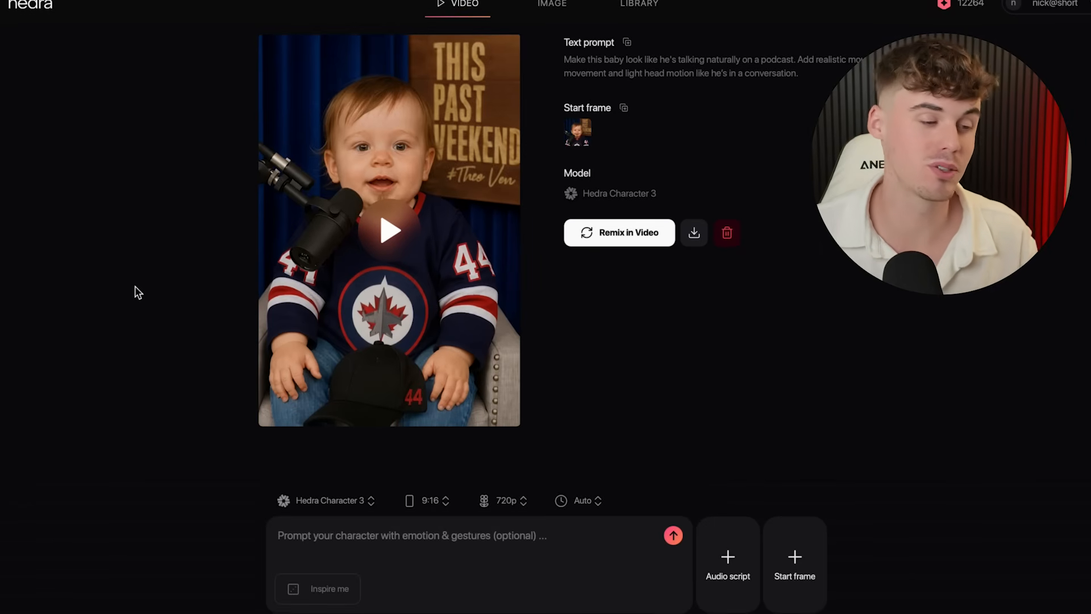
pyautogui.click(389, 234)
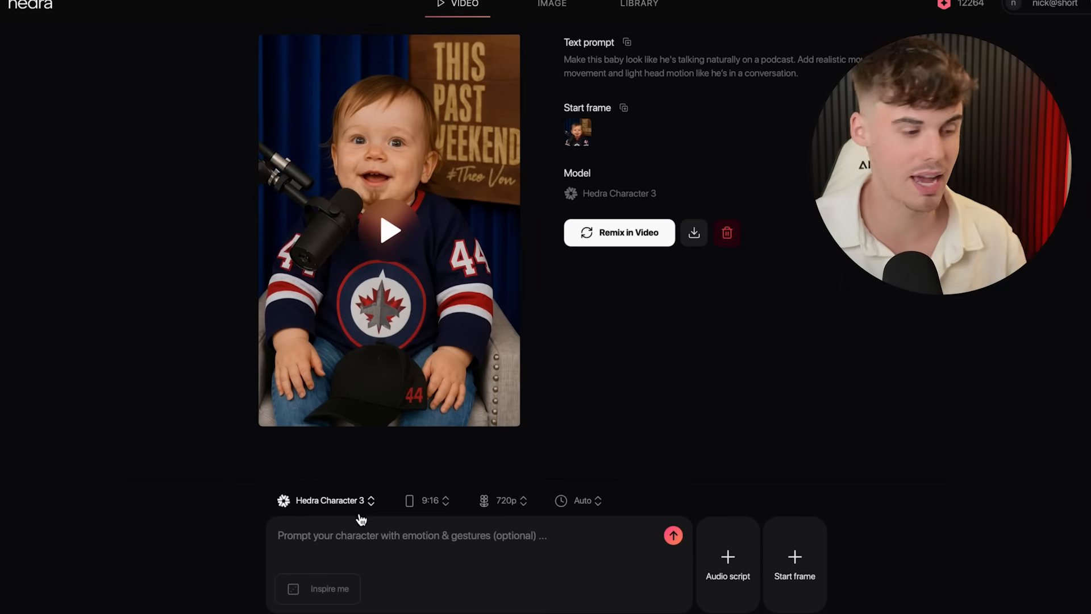
# - Attach audio from the CapCut folder and the baby-in-vest image as start frame
pyautogui.click(723, 564)
pyautogui.click(710, 503)
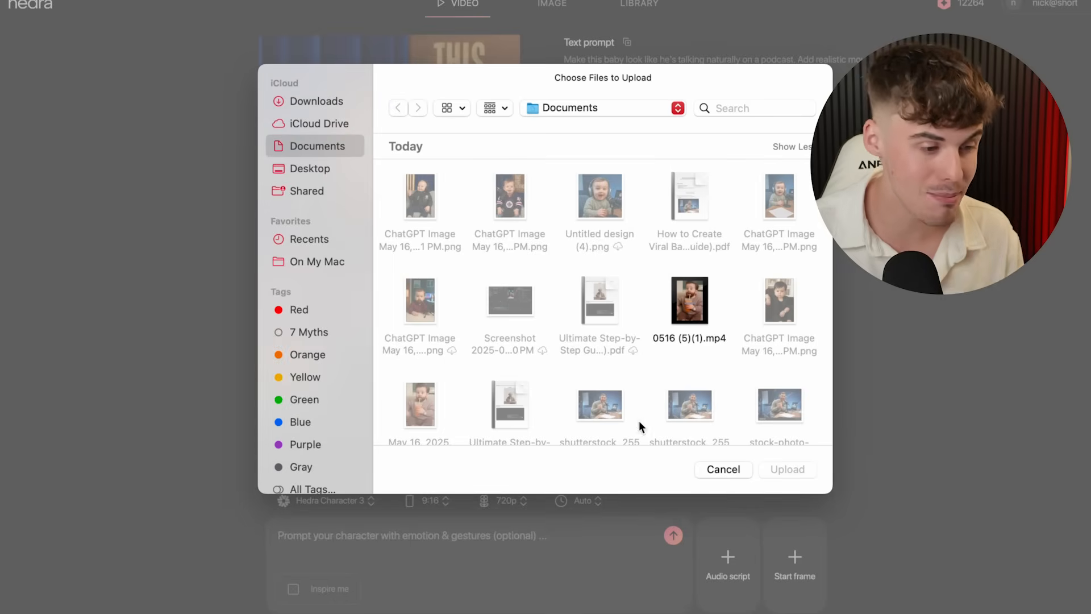
pyautogui.click(595, 108)
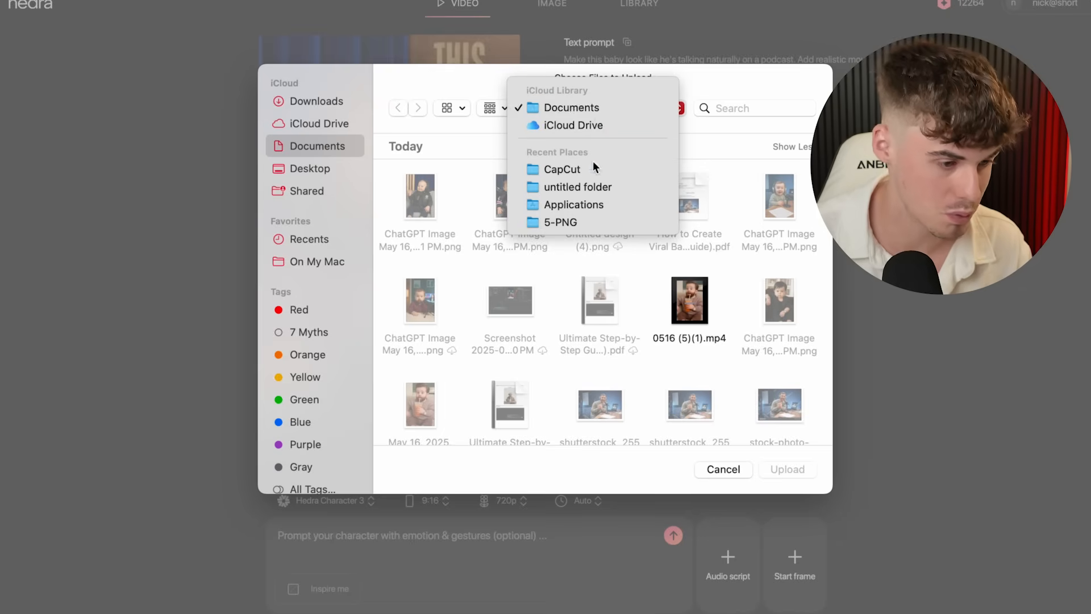
pyautogui.click(591, 165)
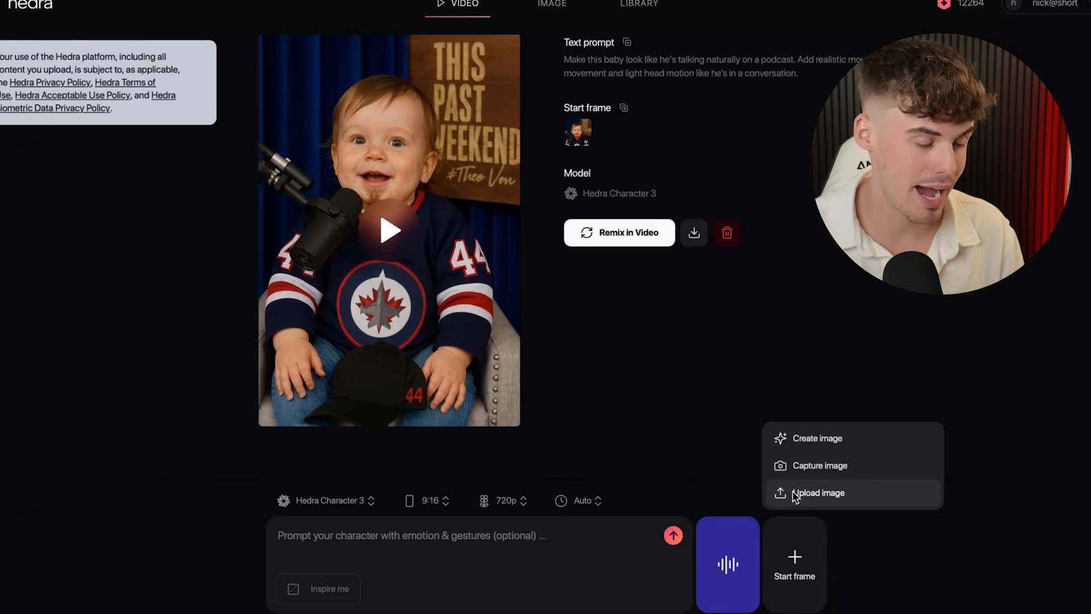
pyautogui.click(793, 490)
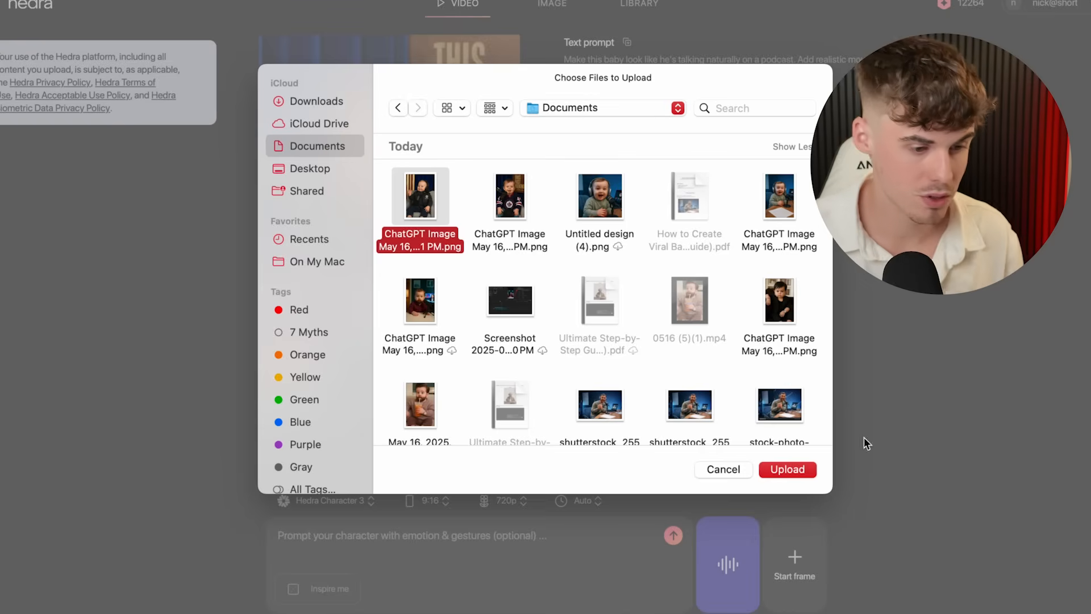
pyautogui.click(804, 467)
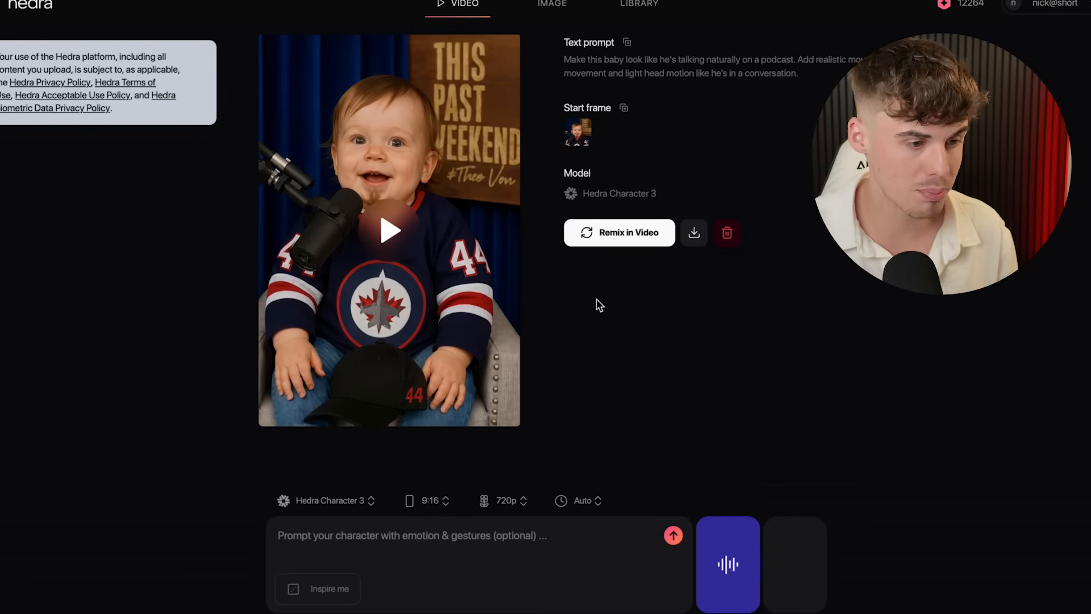
# - Reuse the previous video's prompt and generate the new talking-baby video
pyautogui.click(627, 42)
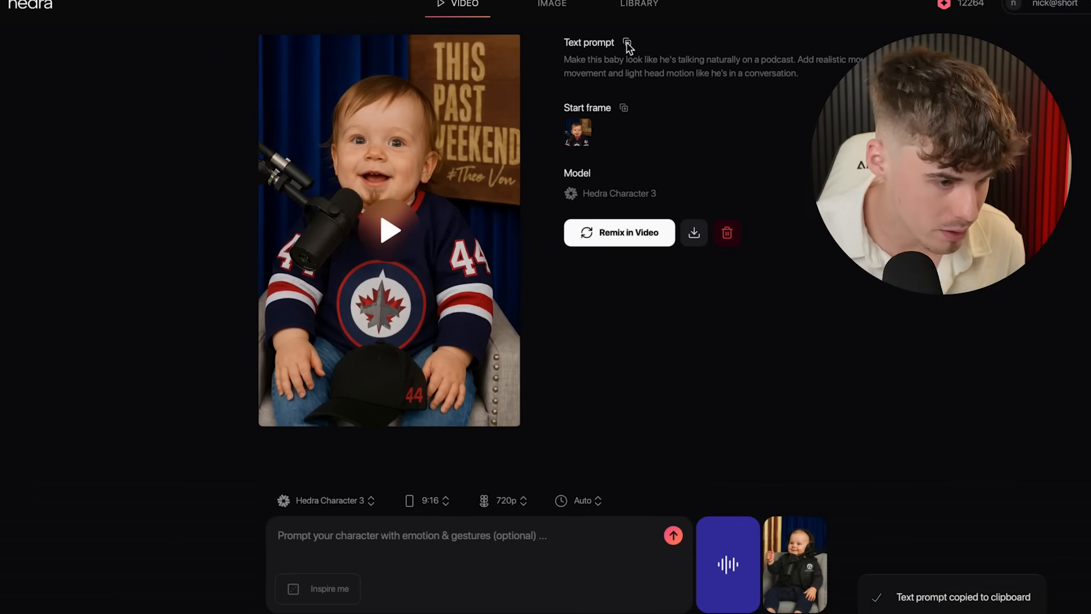
pyautogui.click(341, 543)
pyautogui.press('super+v')
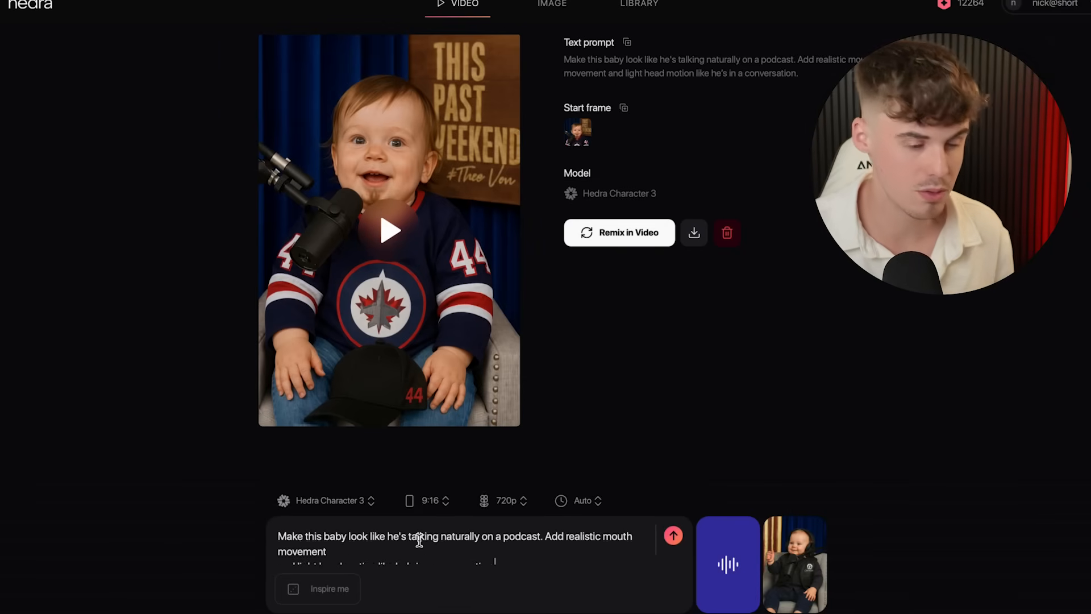
pyautogui.click(675, 537)
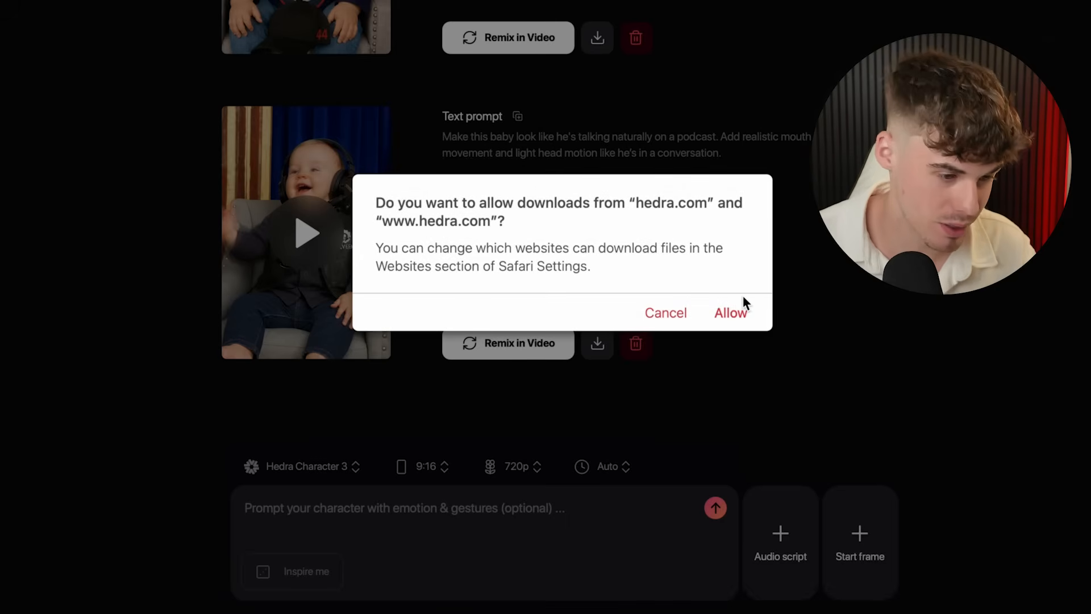
# - Allow Safari to download the finished Hedra talking-baby video
pyautogui.click(732, 311)
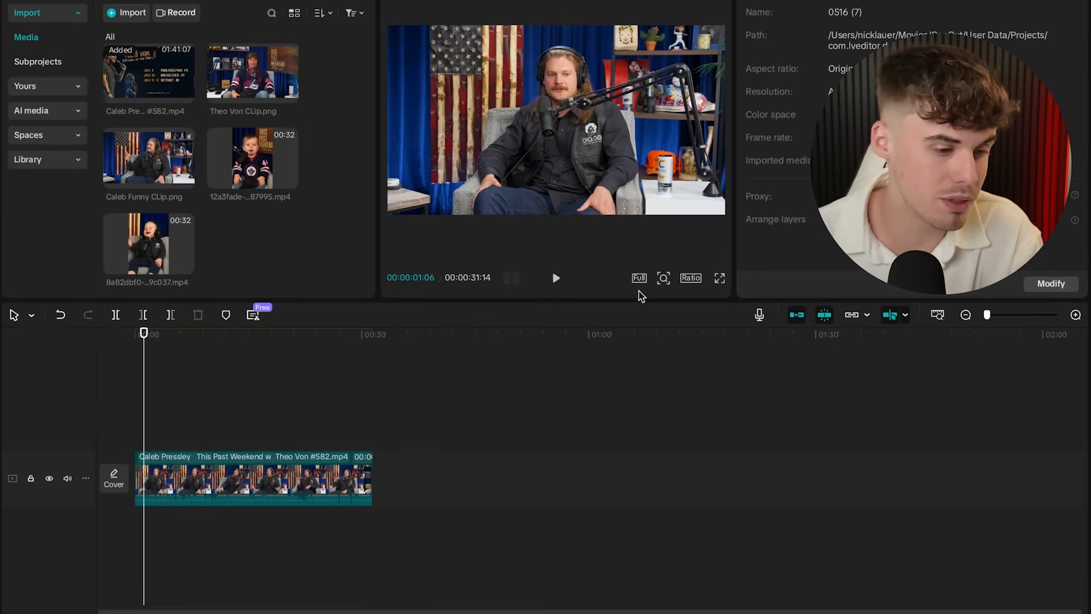
# - Switch the project to 9:16 vertical, preview it, and select the podcast clip on the timeline
pyautogui.click(689, 279)
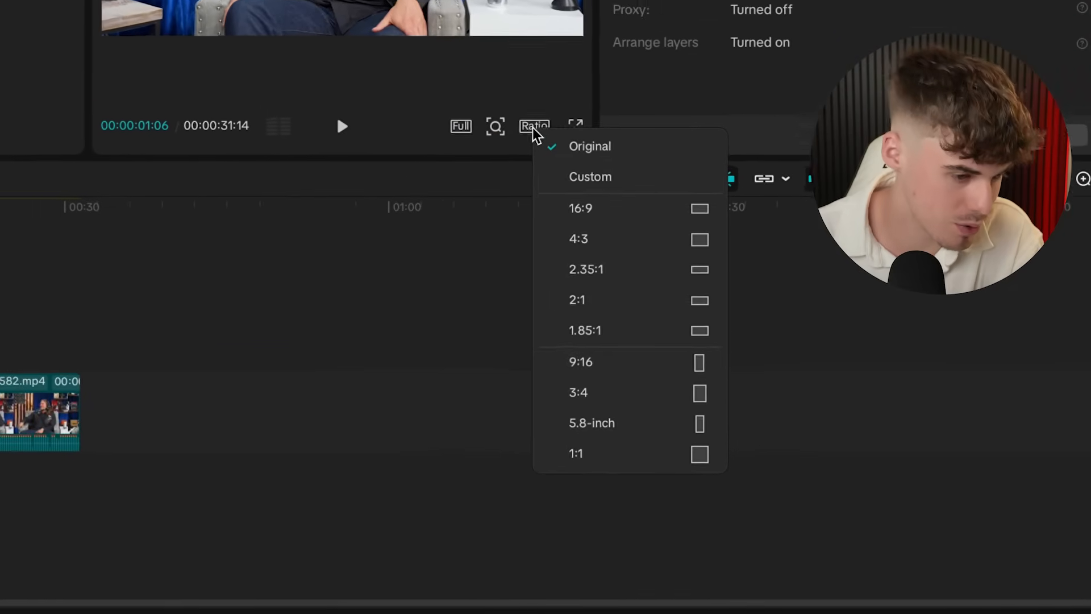
pyautogui.click(604, 351)
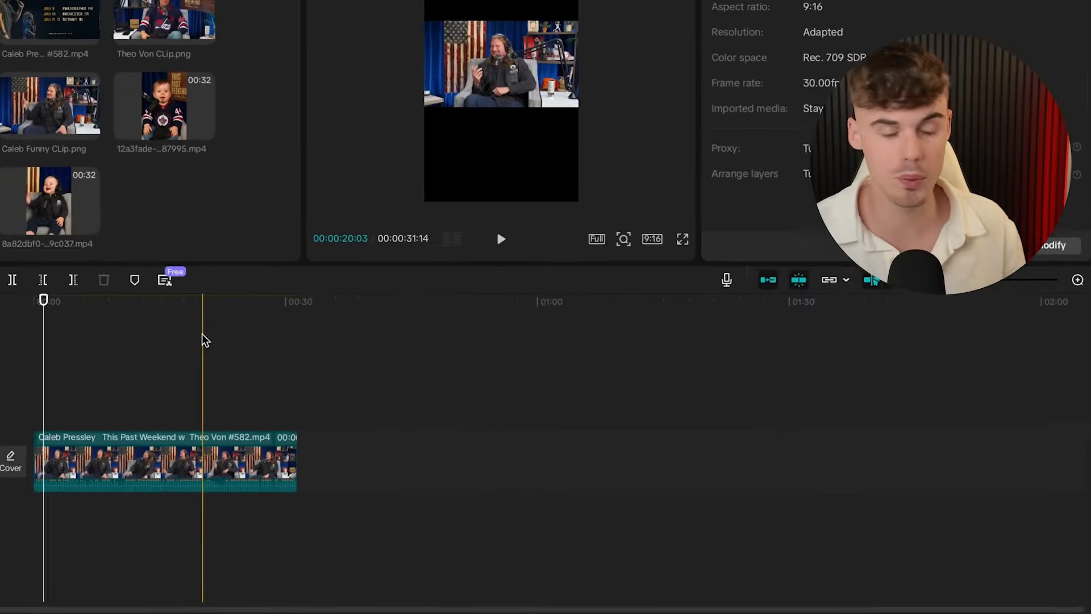
pyautogui.moveTo(44, 358); pyautogui.dragTo(60, 362)
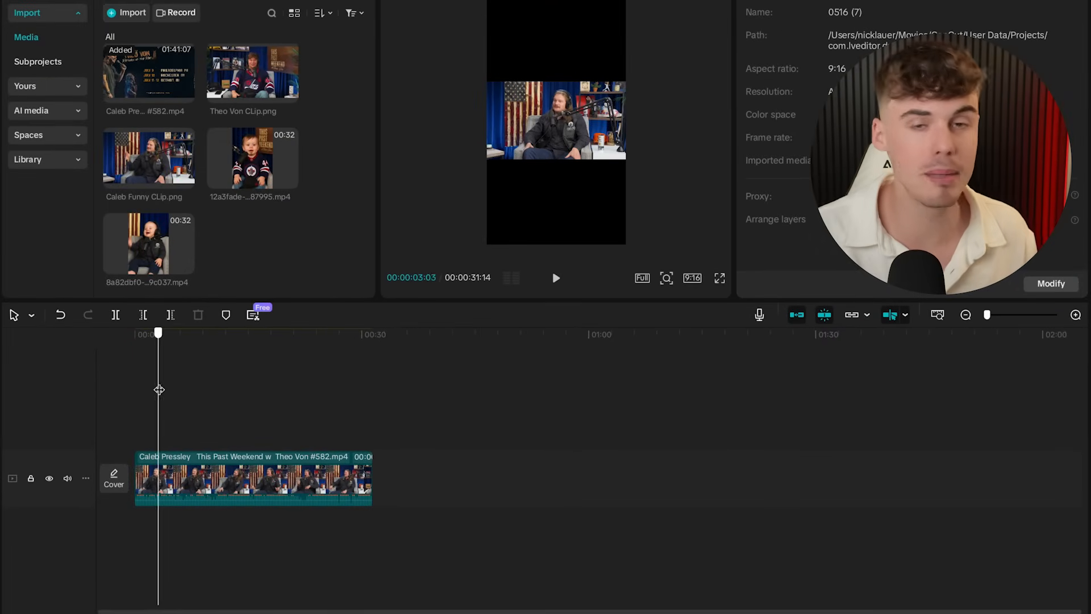
pyautogui.moveTo(159, 389); pyautogui.dragTo(130, 380)
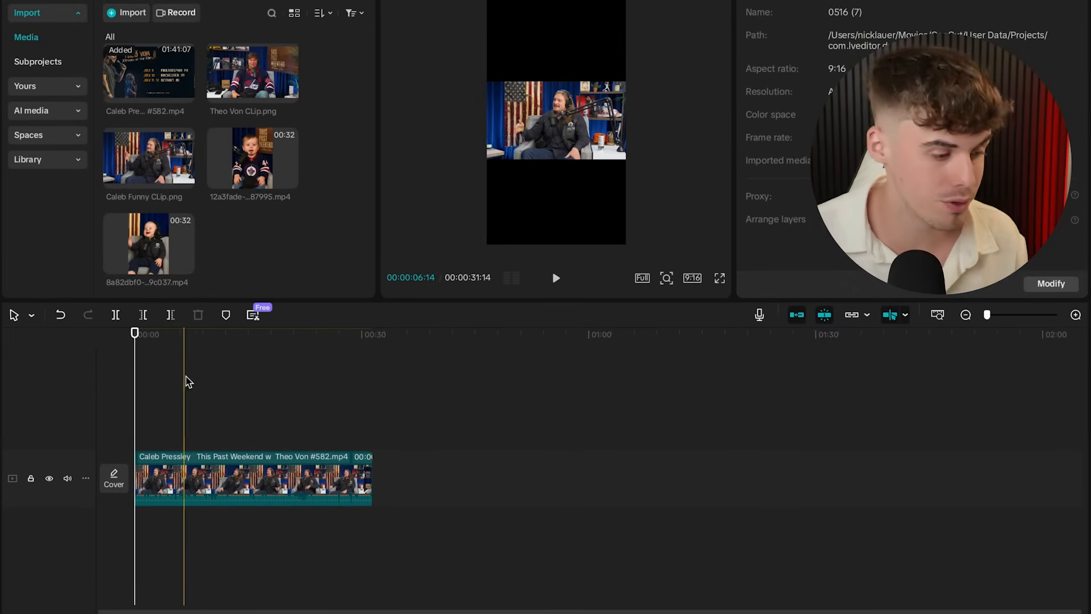
pyautogui.click(161, 480)
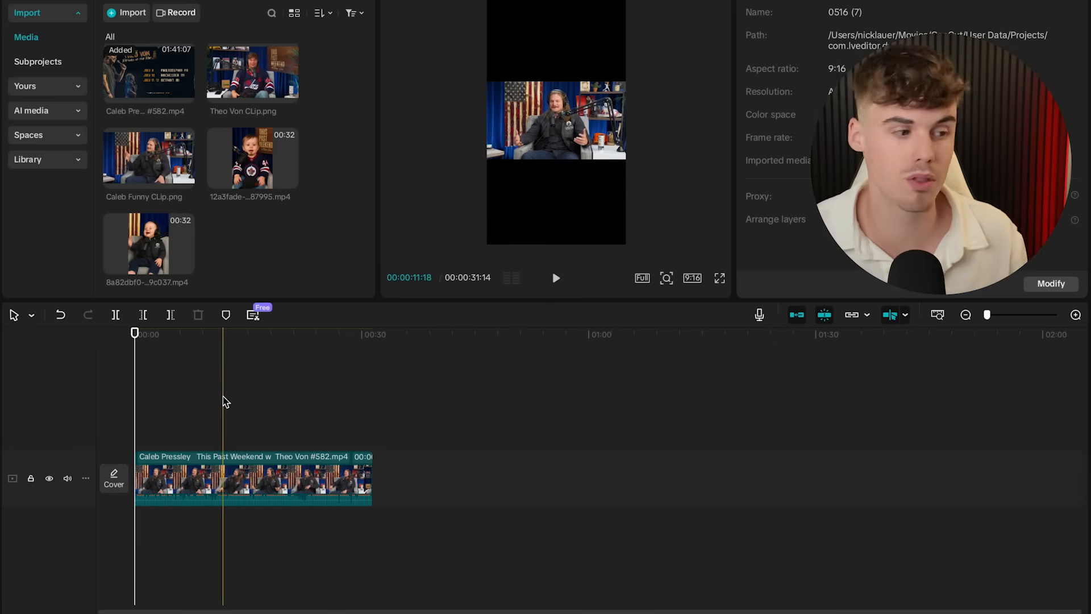
pyautogui.moveTo(147, 227)
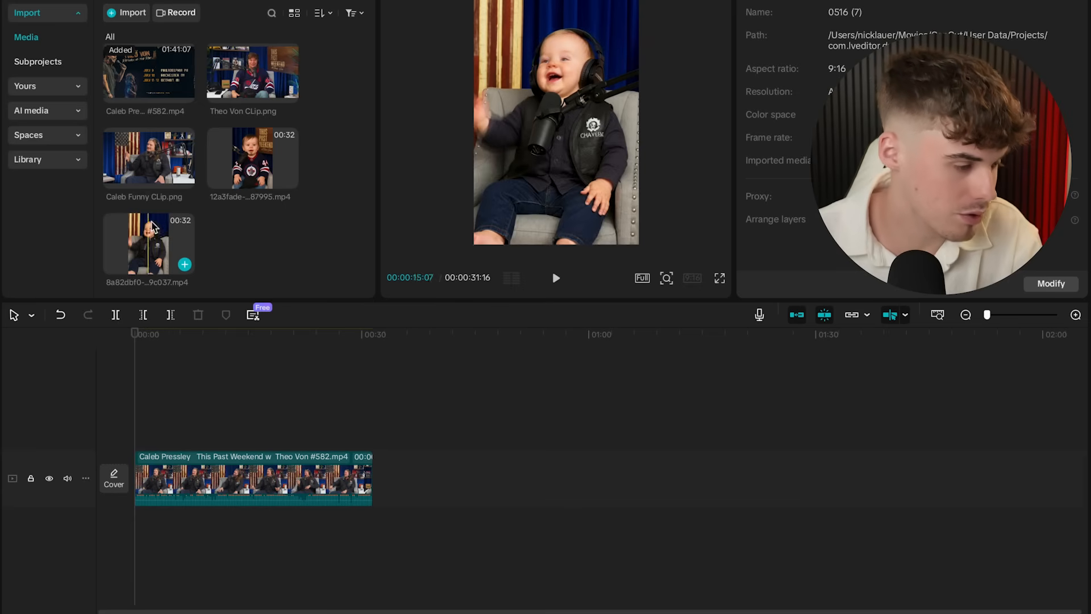
# - Place both baby videos on new tracks above the podcast and enlarge the top one to fill the frame
pyautogui.moveTo(148, 230); pyautogui.dragTo(136, 424)
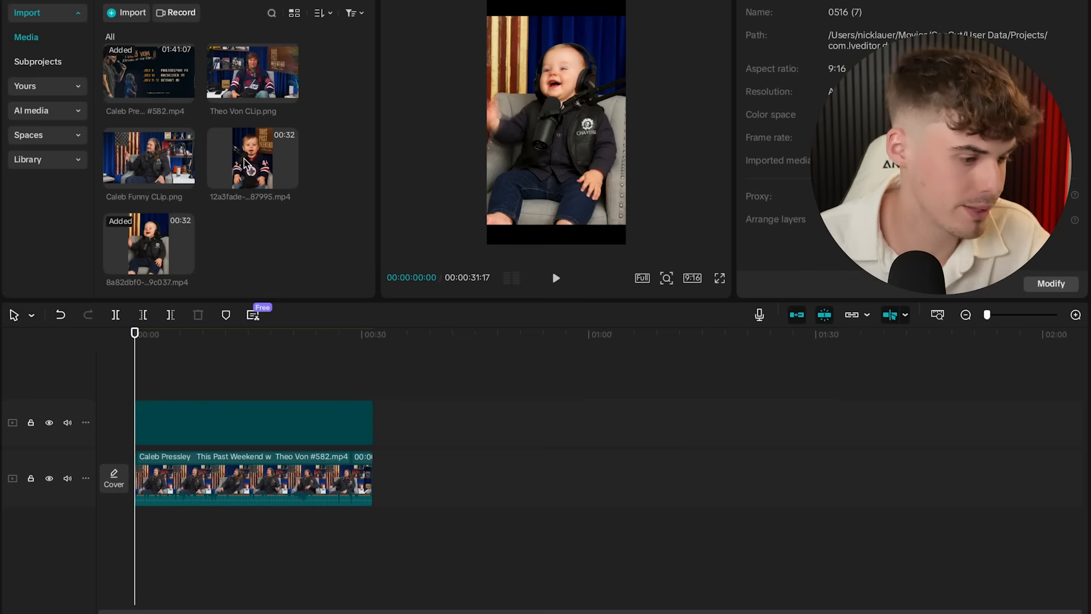
pyautogui.moveTo(245, 164); pyautogui.dragTo(135, 387)
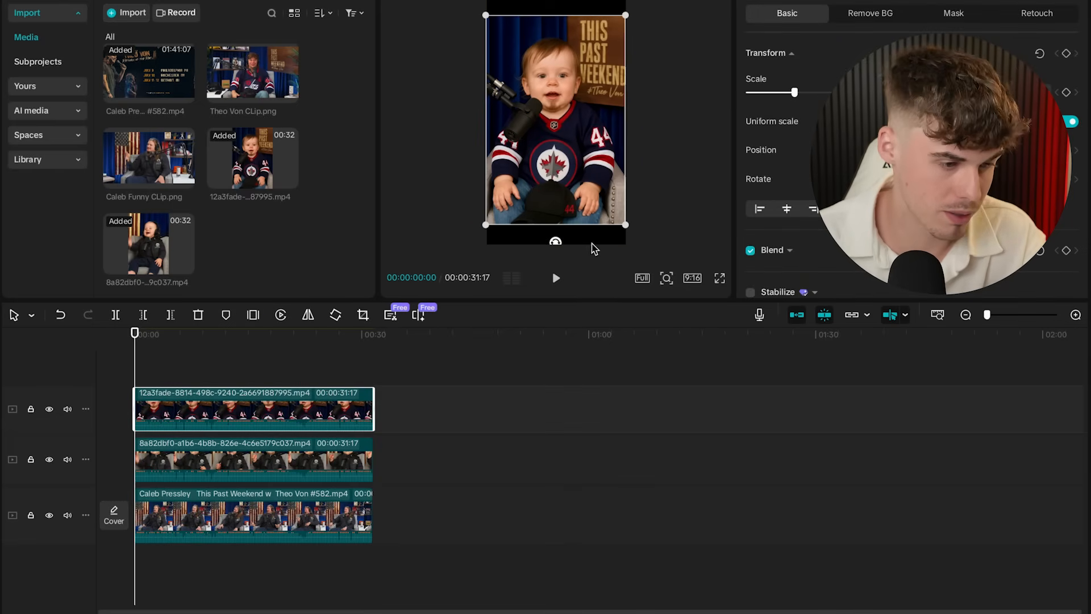
pyautogui.moveTo(631, 226); pyautogui.dragTo(648, 252)
pyautogui.scroll(-3, 550, 196)
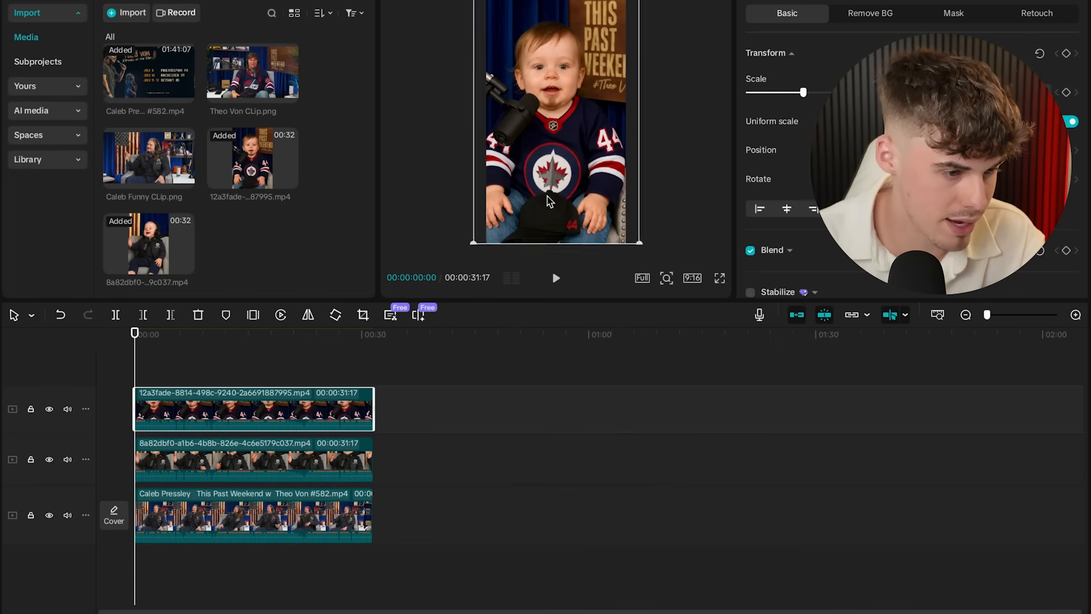
pyautogui.click(1049, 88)
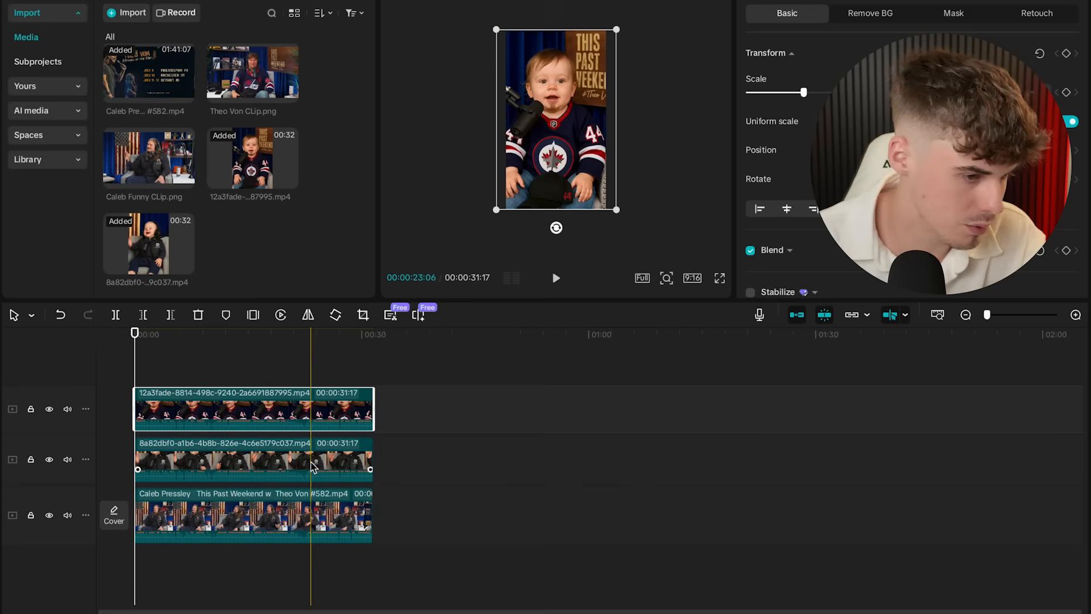
# - Enlarge the middle baby video to fill the frame and mute both baby tracks
pyautogui.click(341, 460)
pyautogui.moveTo(611, 199); pyautogui.dragTo(623, 217)
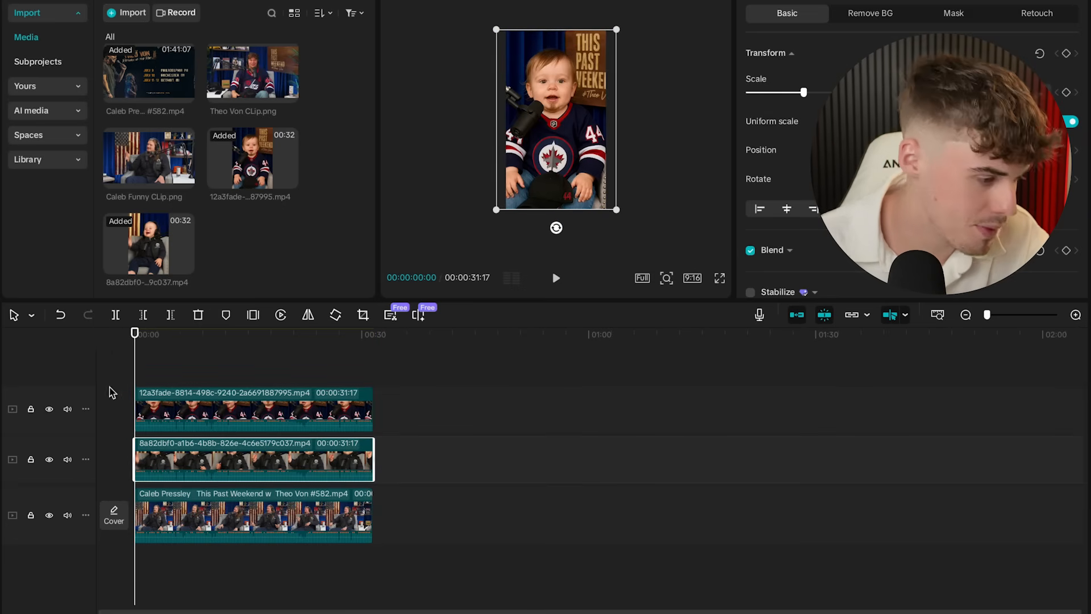
pyautogui.click(67, 409)
pyautogui.click(68, 459)
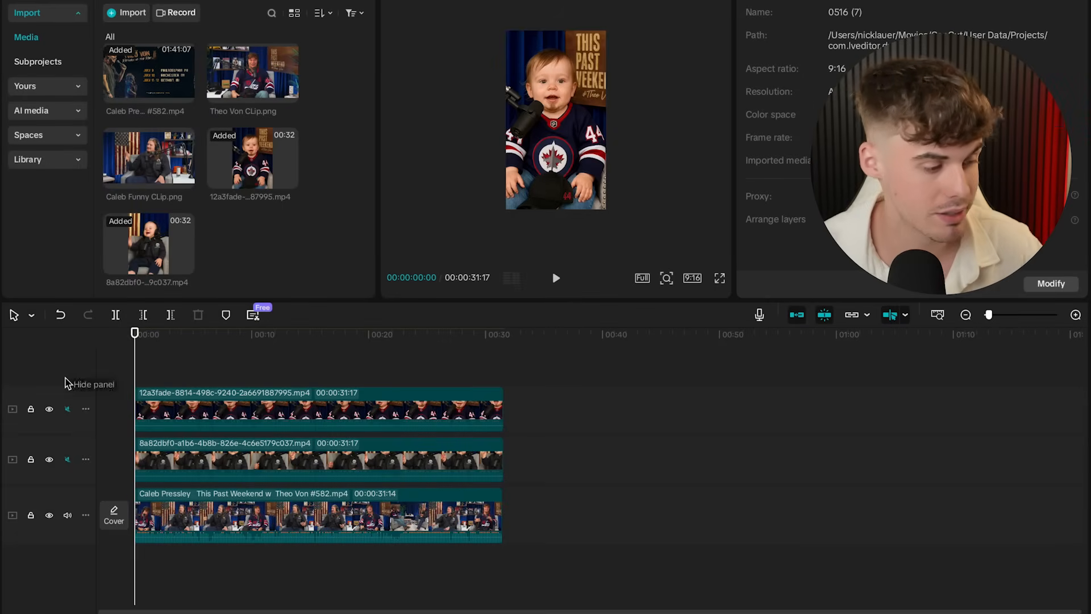
# - Hide both baby tracks from the preview and pause playback on the timeline
pyautogui.scroll(2, 135, 369)
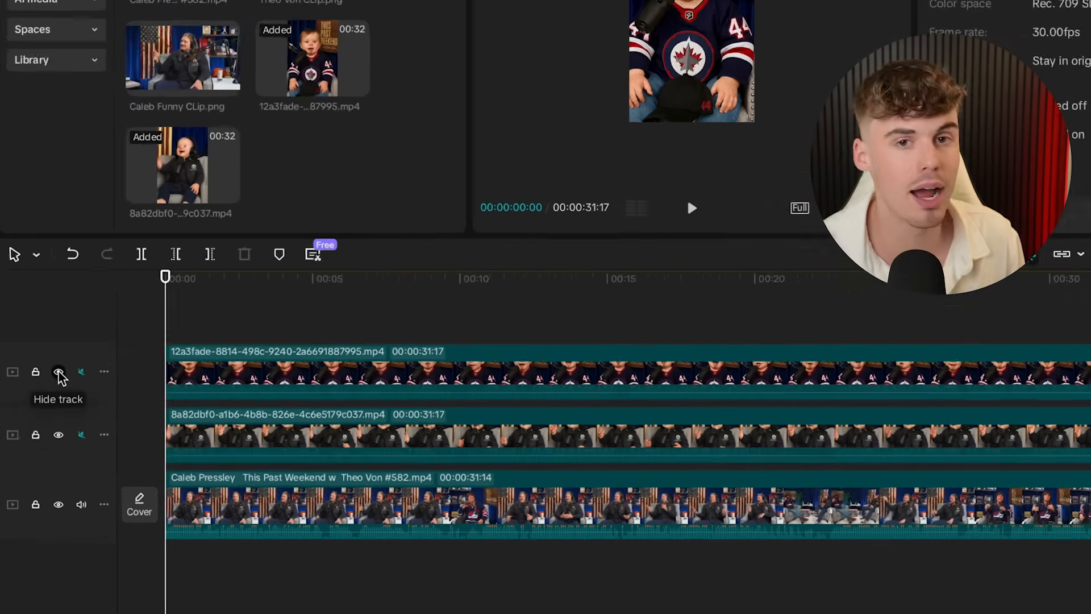
pyautogui.click(50, 409)
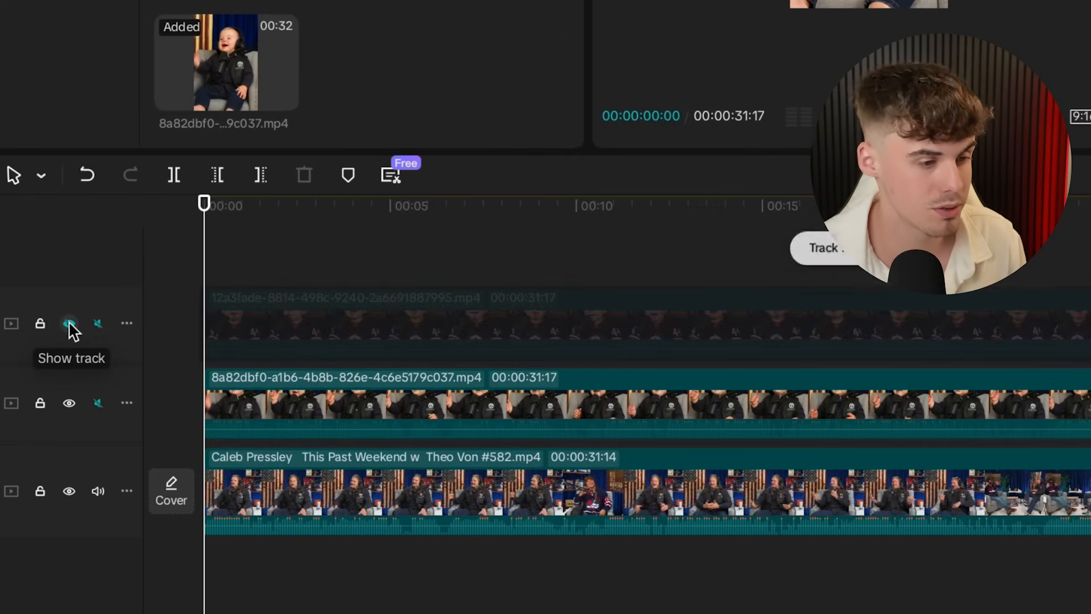
pyautogui.click(70, 403)
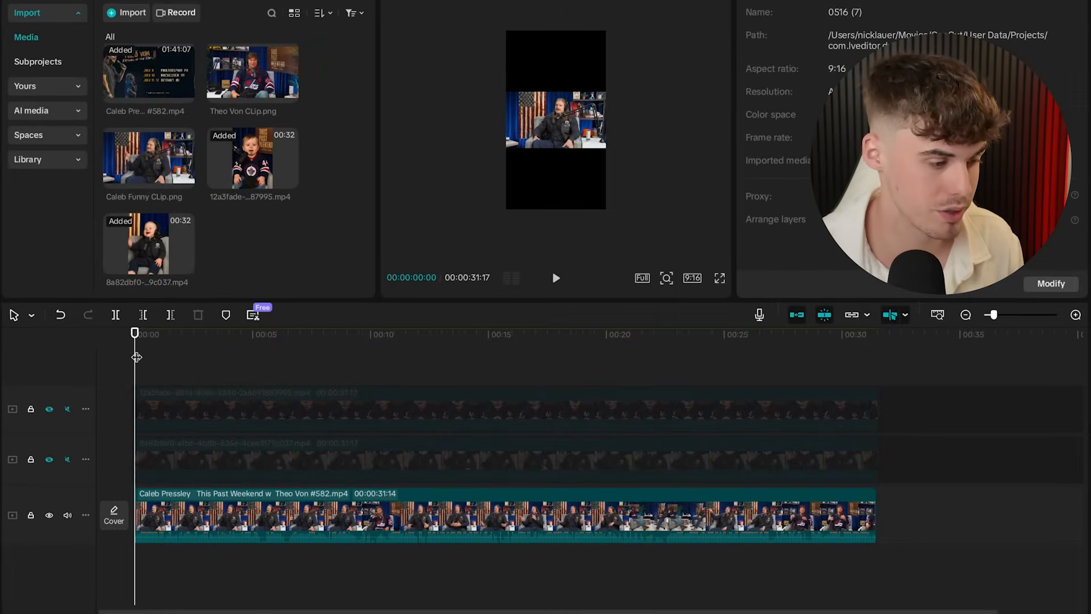
pyautogui.scroll(2, 201, 243)
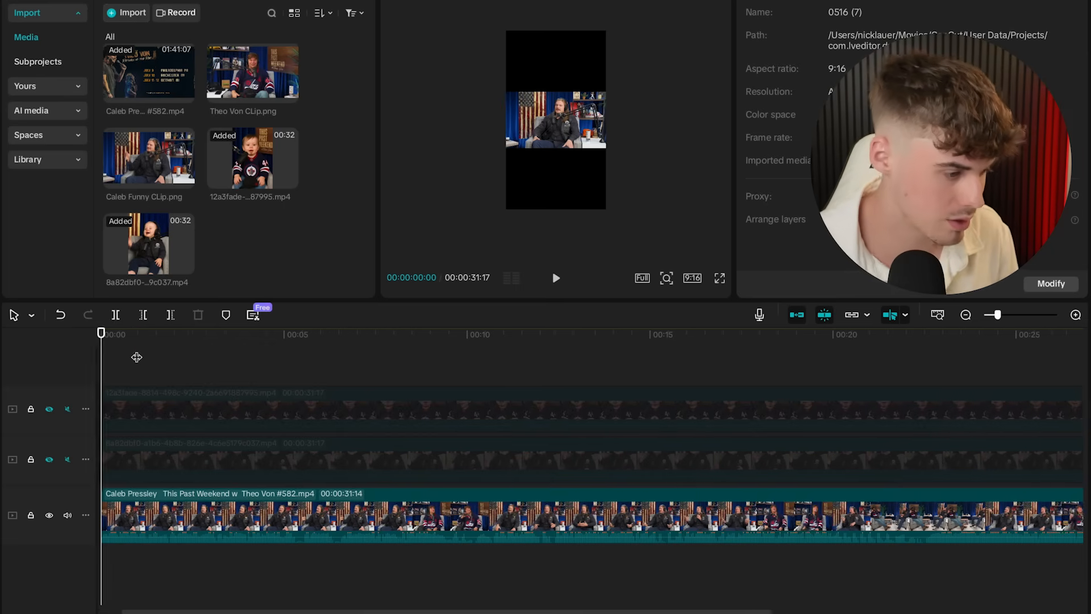
pyautogui.hscroll(-2, 139, 356)
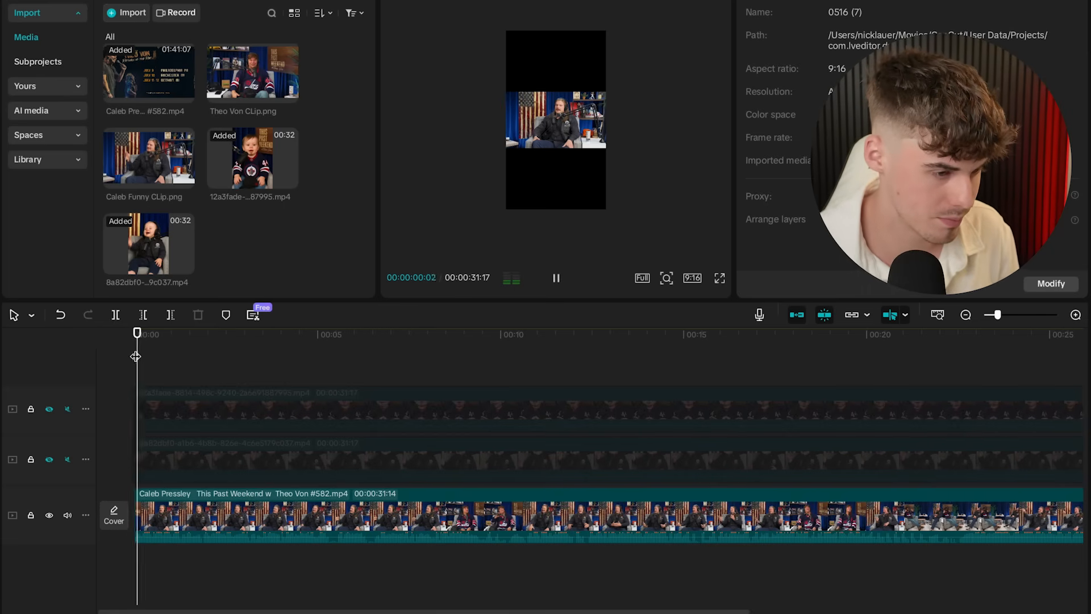
pyautogui.hscroll(2, 183, 358)
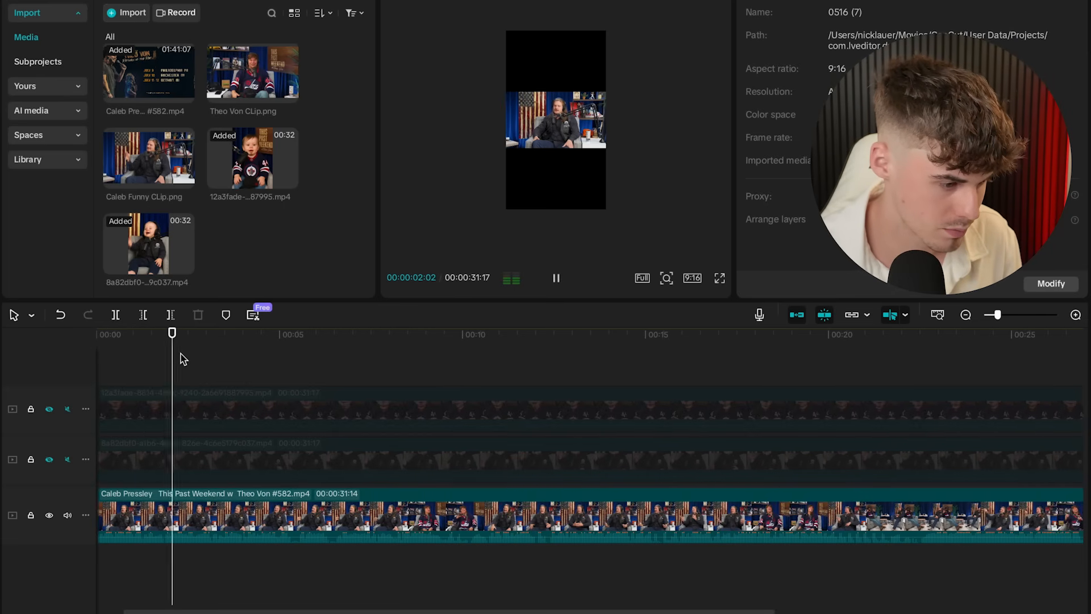
pyautogui.scroll(3, 227, 360)
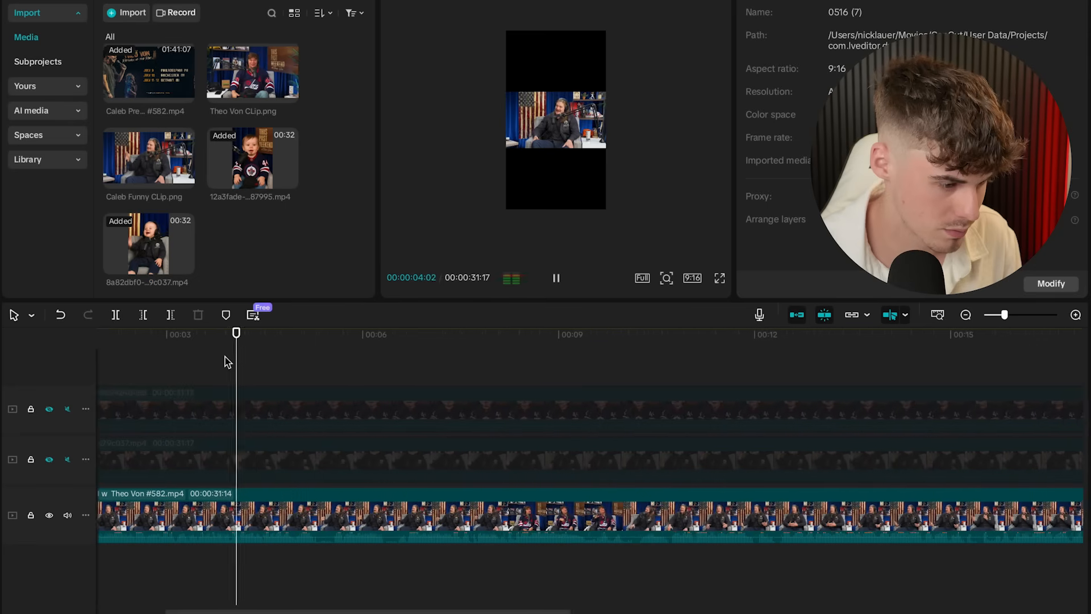
pyautogui.scroll(-1, 226, 360)
pyautogui.hscroll(2, 227, 359)
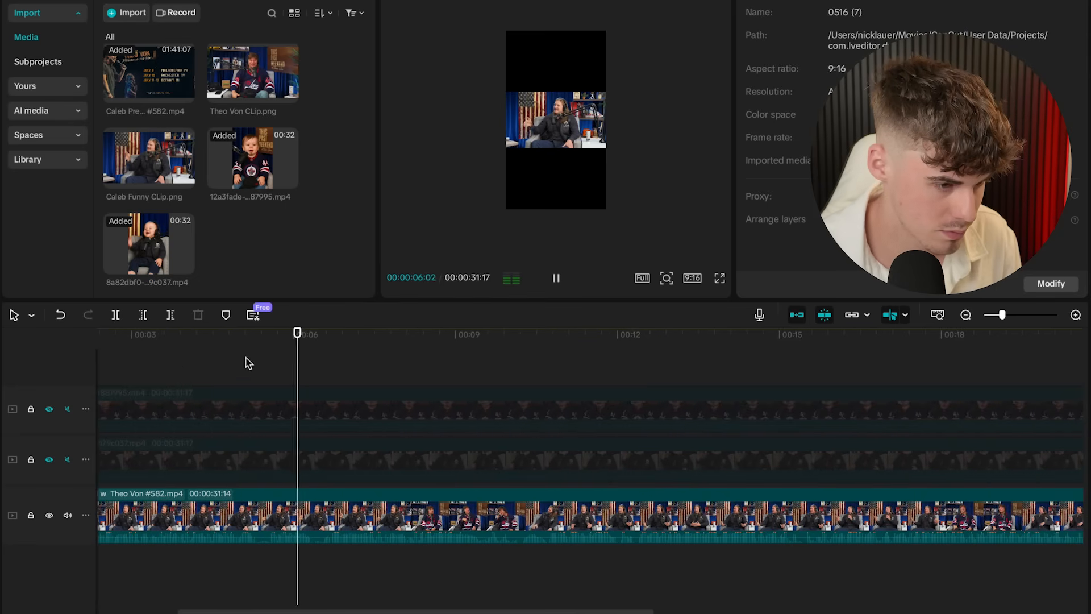
pyautogui.hscroll(5, 341, 376)
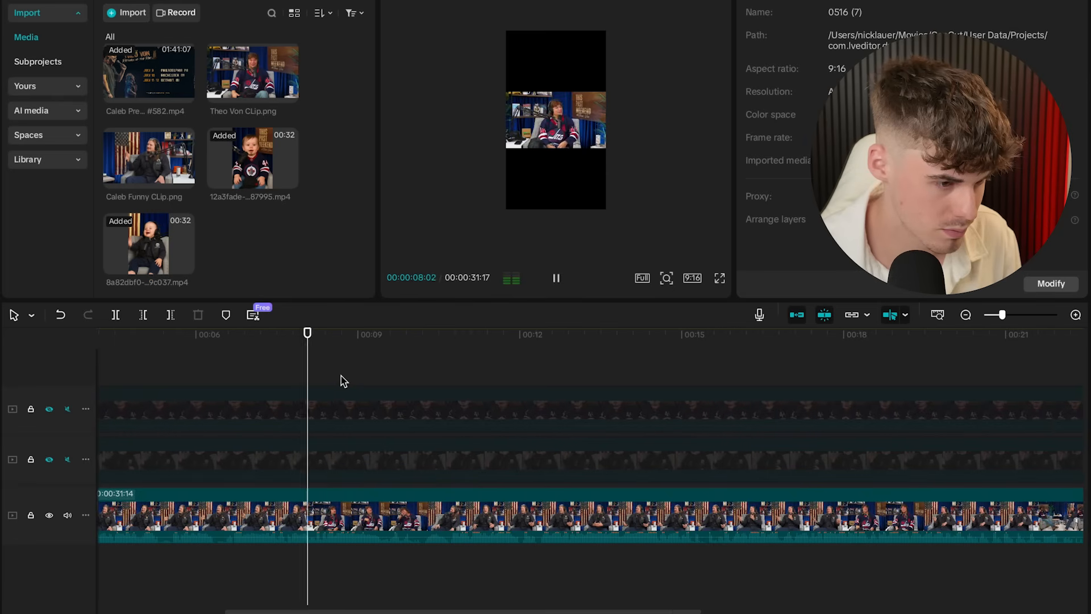
pyautogui.press('space')
# - Trim the top-track baby clip so it starts at about 7.5 seconds
pyautogui.moveTo(351, 377); pyautogui.dragTo(308, 373)
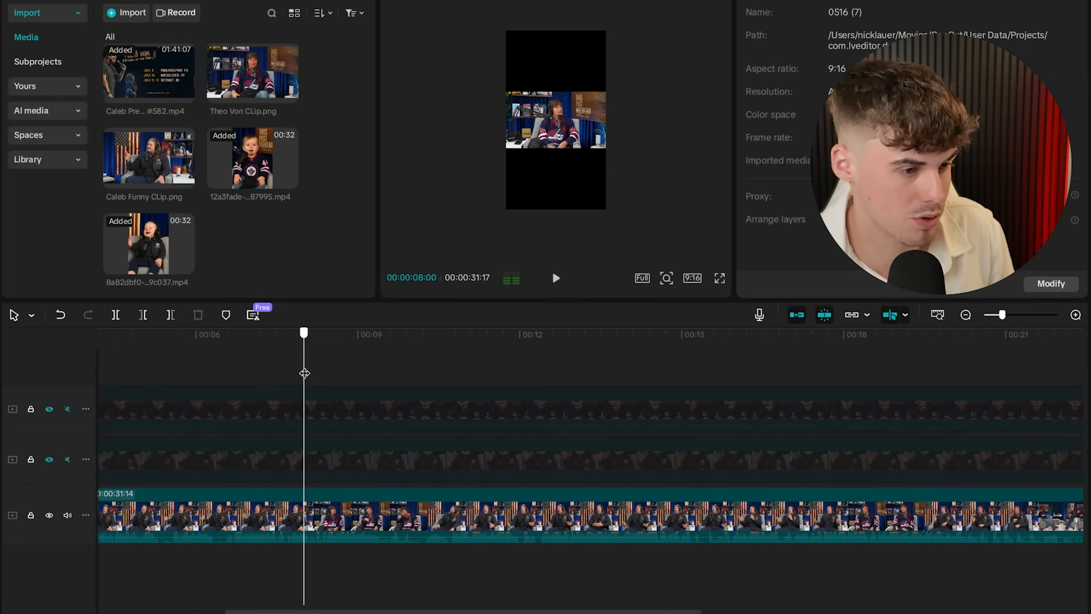
pyautogui.hscroll(-13, 297, 370)
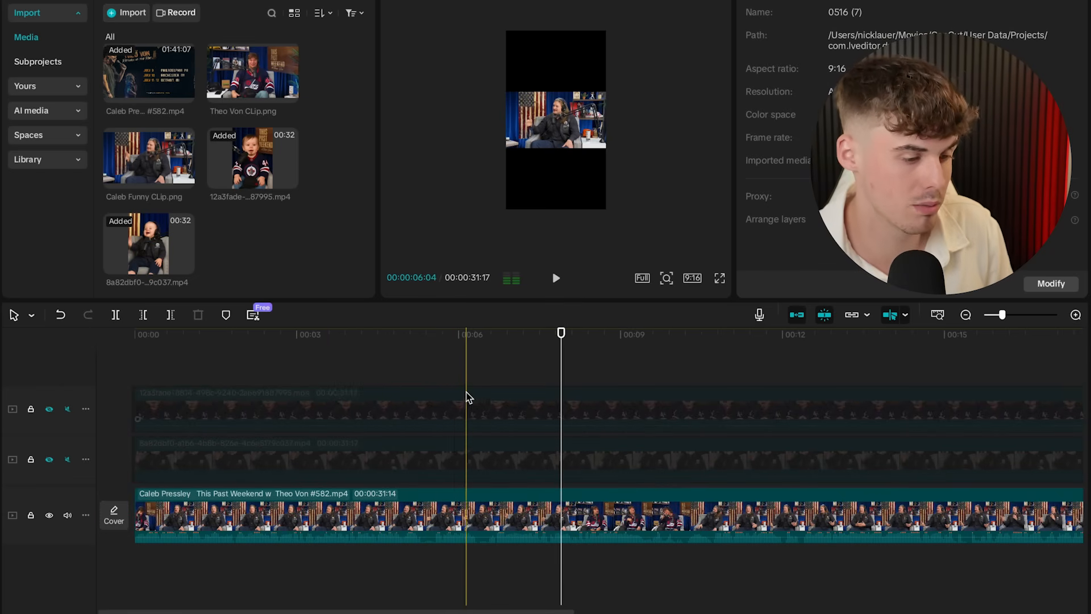
pyautogui.click(483, 403)
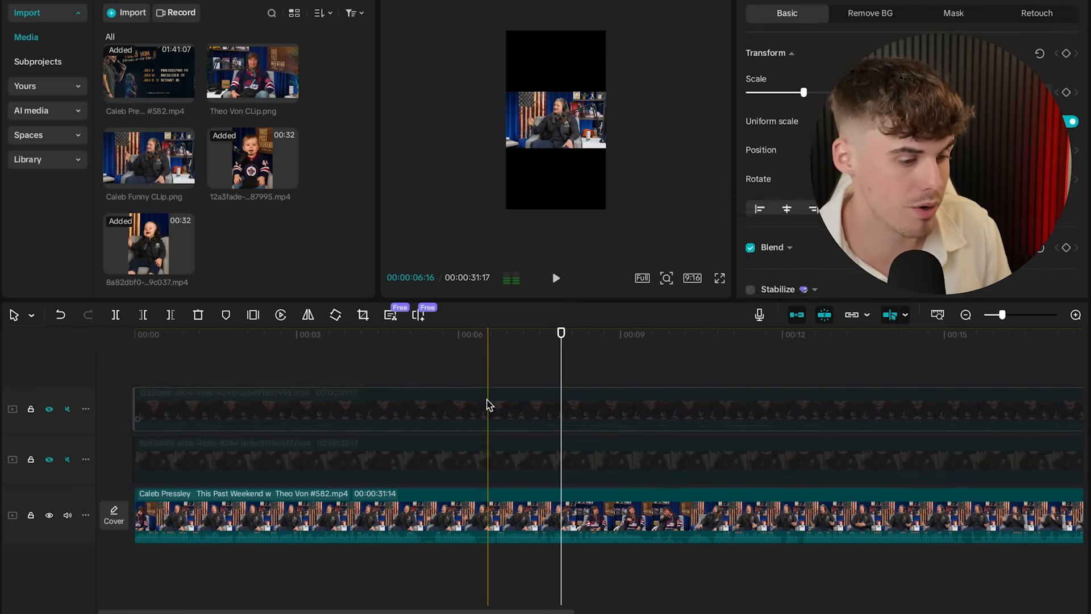
pyautogui.click(143, 316)
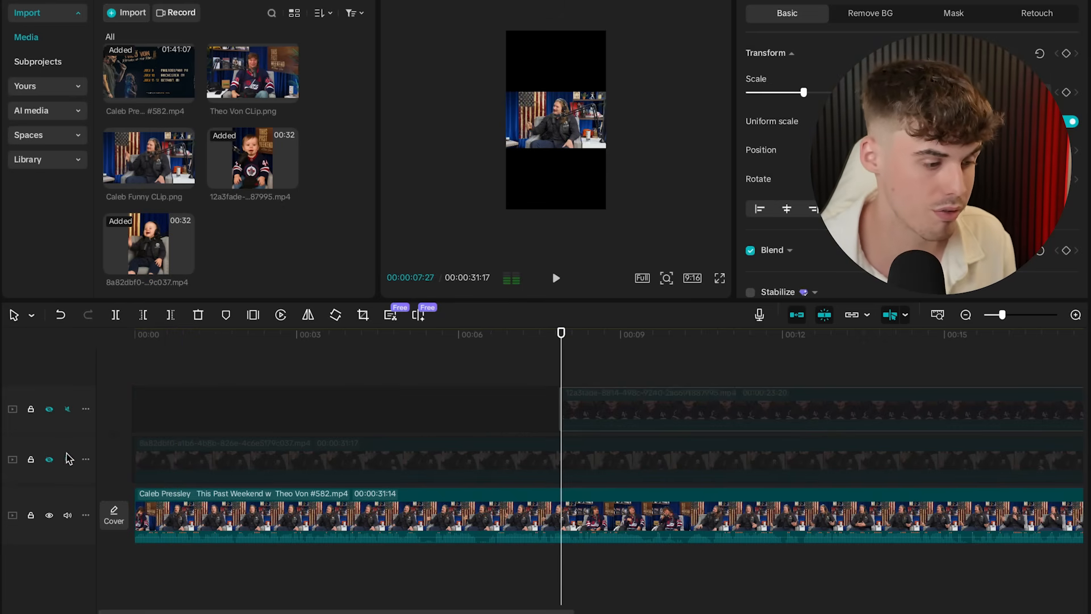
pyautogui.click(201, 416)
# - Preview the middle baby clip, then scrub to about 10 seconds and select the top-track piece
pyautogui.click(49, 459)
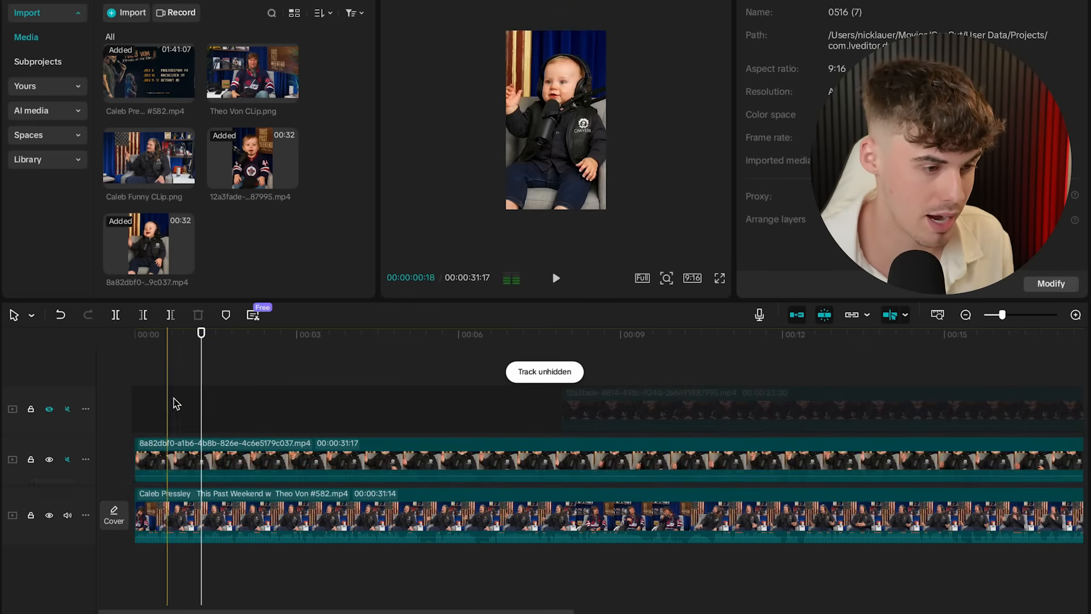
pyautogui.click(205, 387)
pyautogui.moveTo(205, 387); pyautogui.dragTo(369, 382)
pyautogui.moveTo(552, 374); pyautogui.dragTo(561, 373)
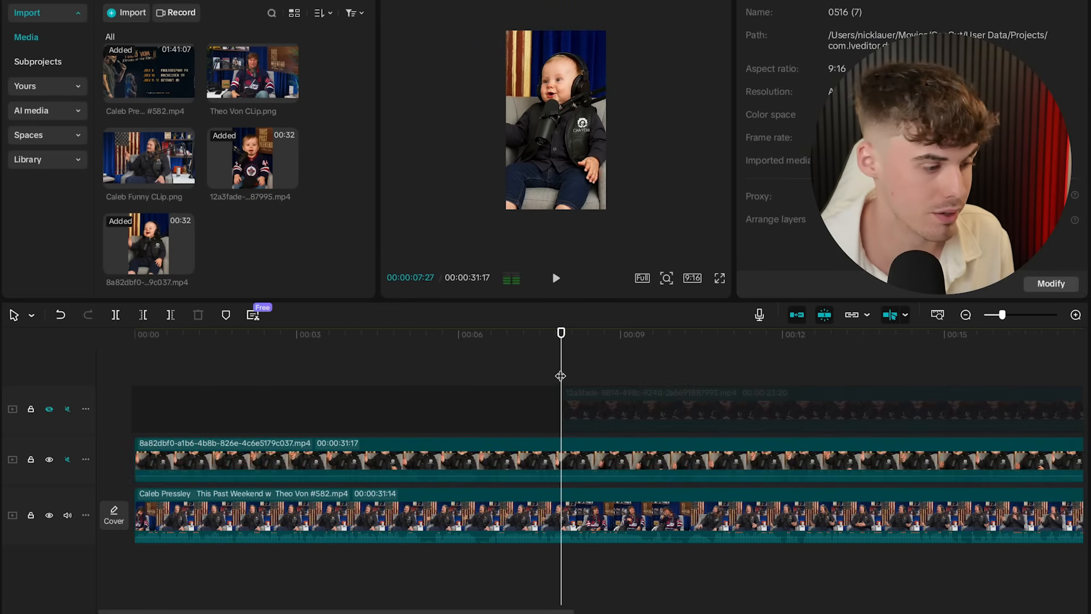
pyautogui.click(49, 459)
pyautogui.hscroll(5, 449, 375)
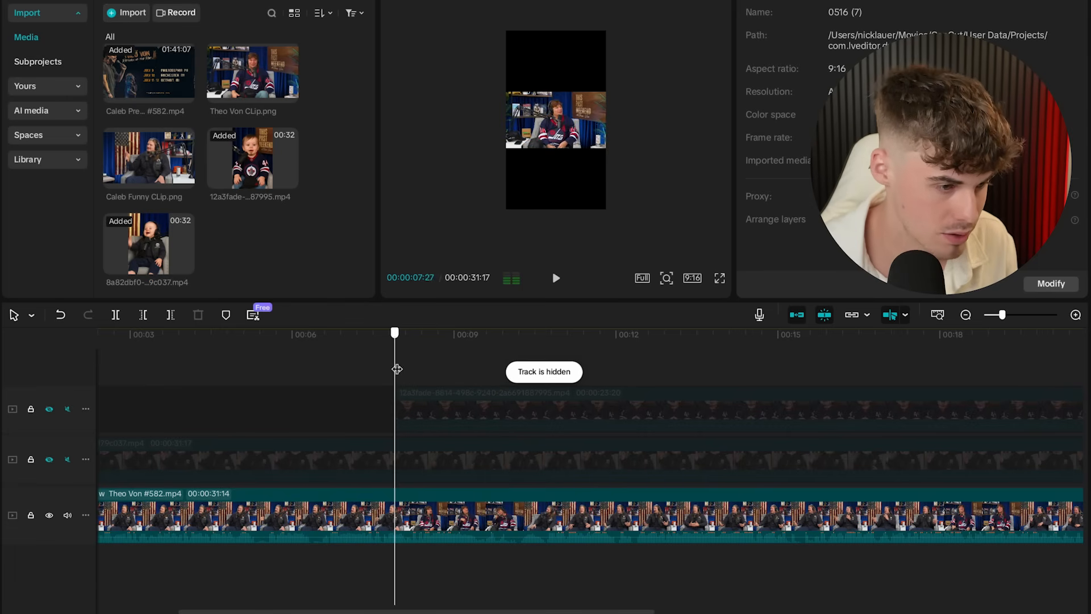
pyautogui.moveTo(396, 369); pyautogui.dragTo(500, 356)
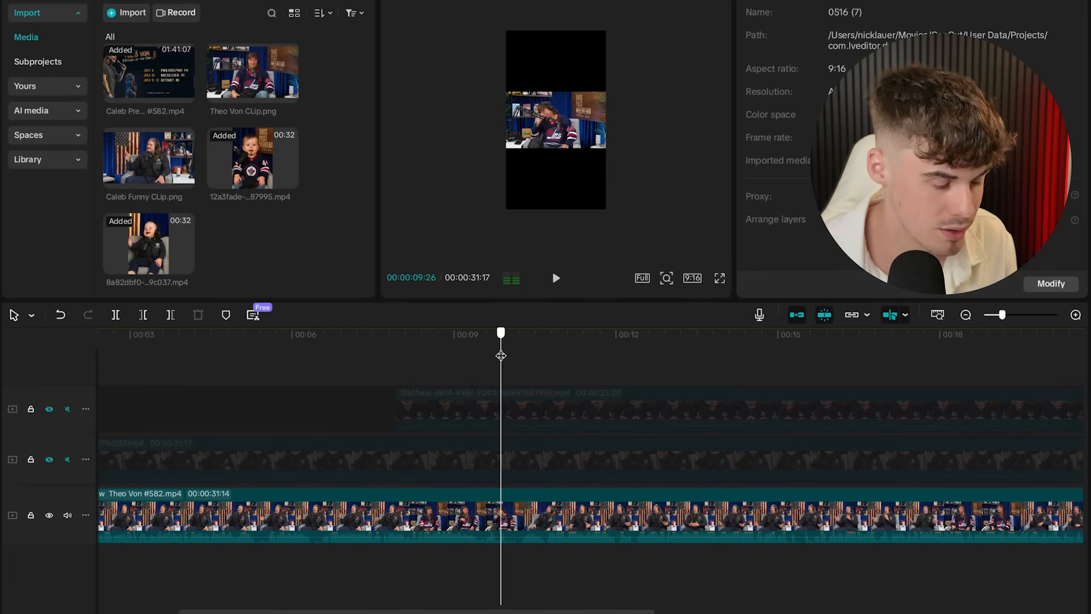
pyautogui.click(486, 388)
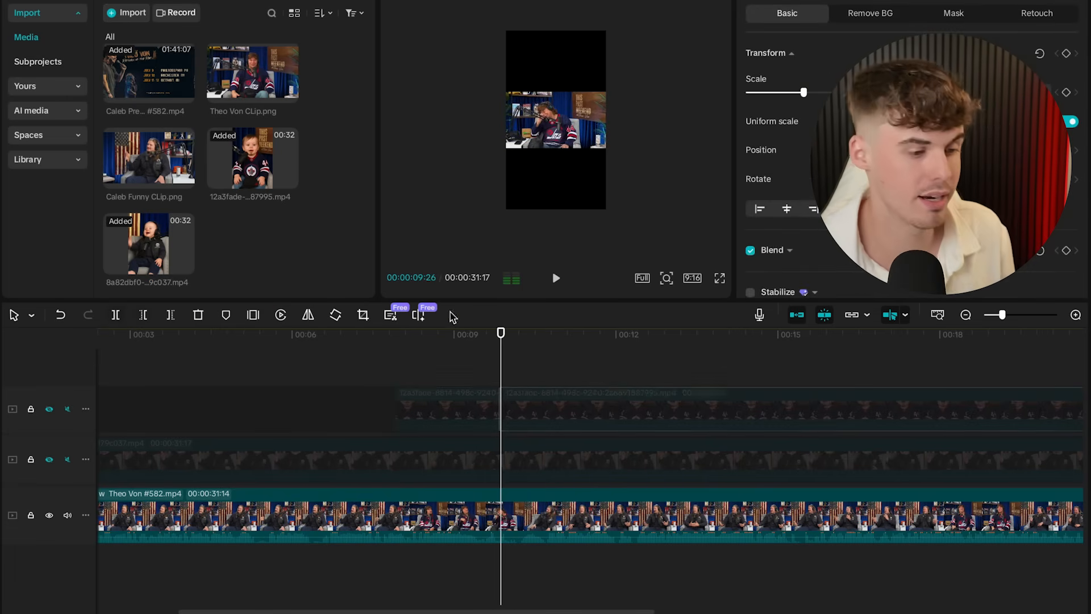
pyautogui.click(480, 393)
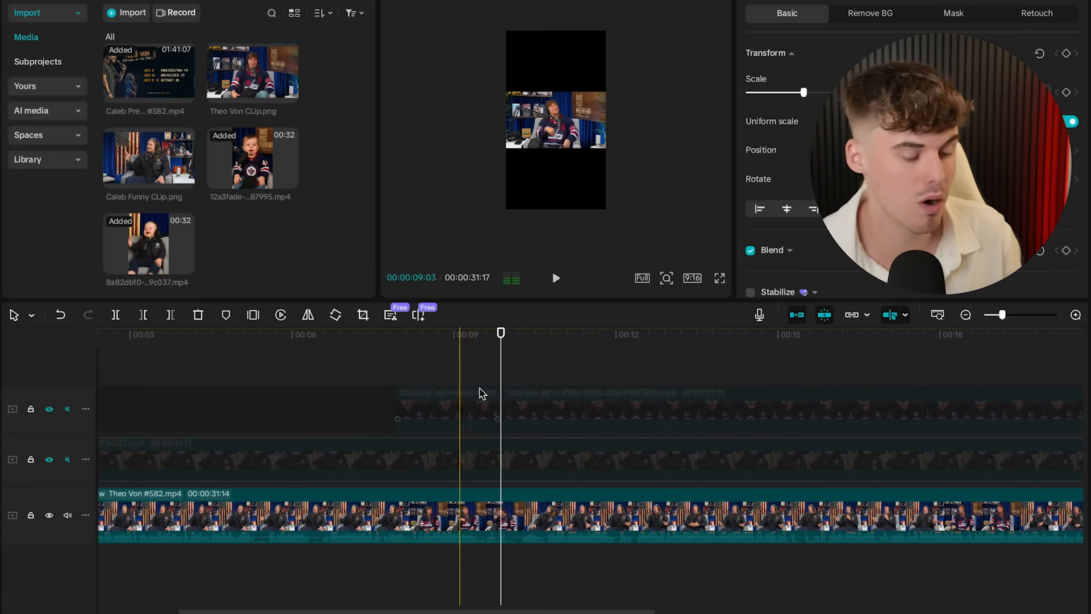
# - Split the second-track baby clip at 07:27 and again just after, deleting the short piece between
pyautogui.click(49, 459)
pyautogui.click(409, 371)
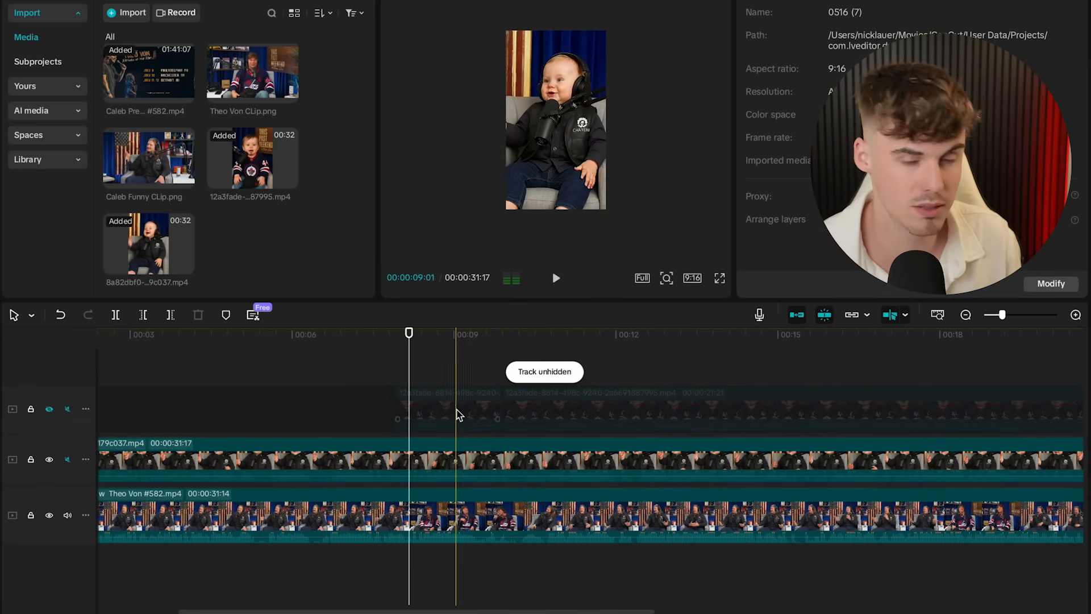
pyautogui.moveTo(409, 361); pyautogui.dragTo(399, 360)
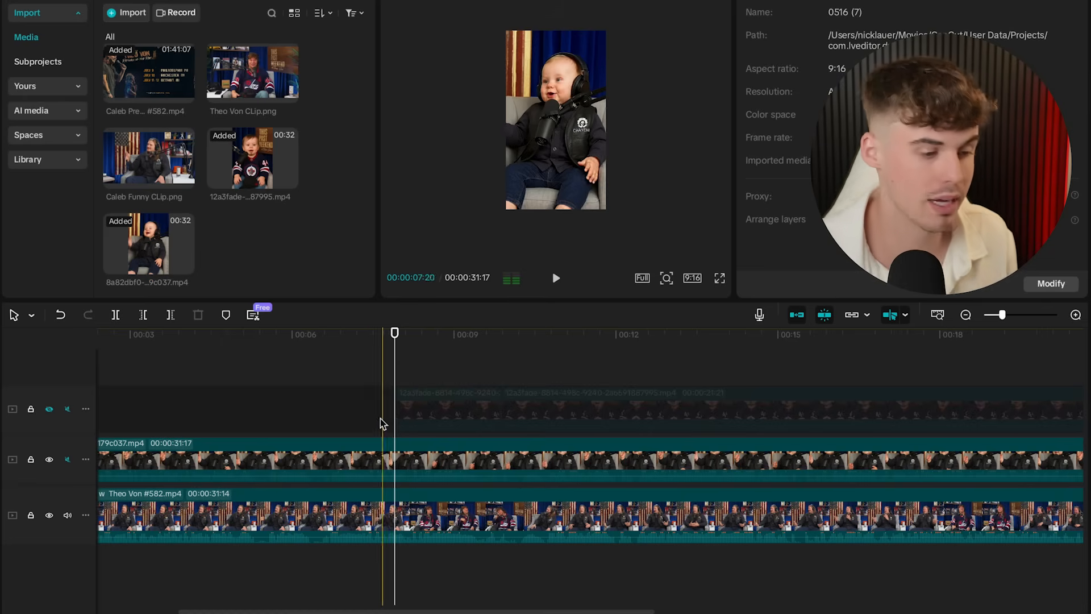
pyautogui.click(382, 455)
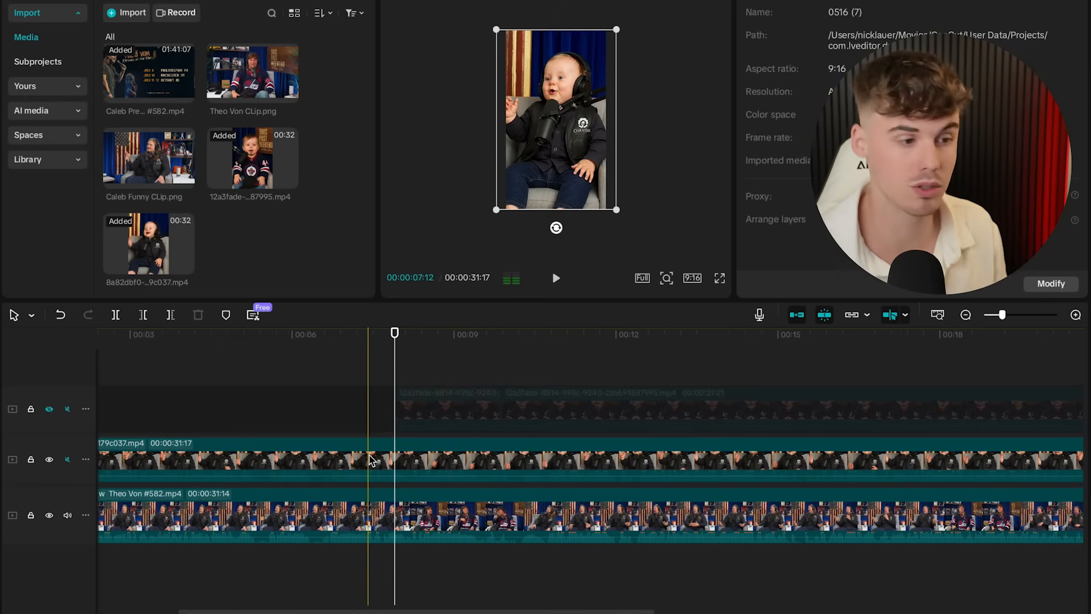
pyautogui.click(117, 317)
pyautogui.click(501, 342)
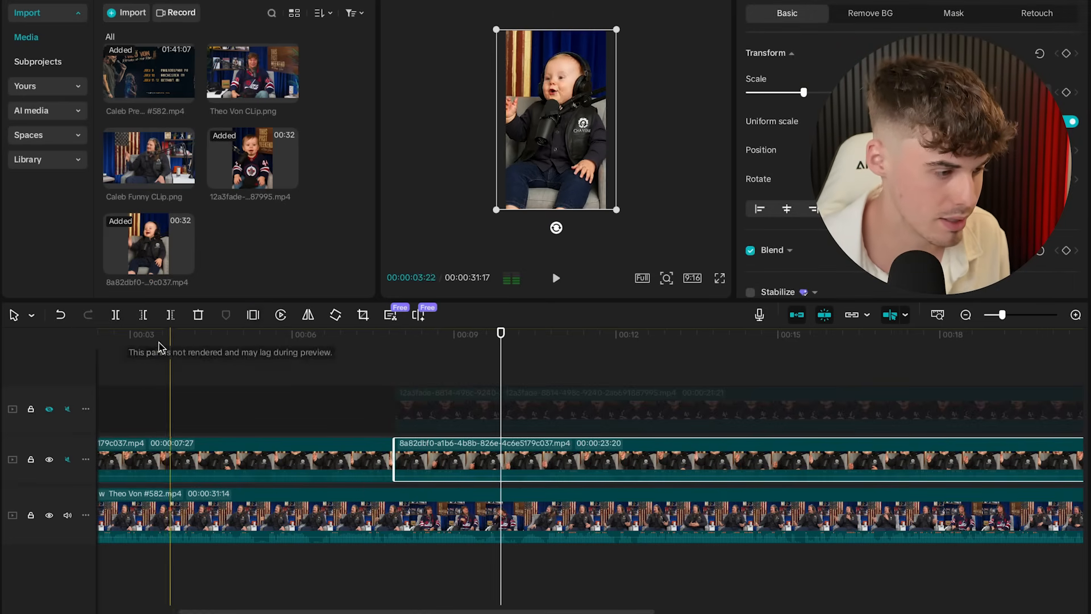
pyautogui.click(115, 315)
pyautogui.click(427, 449)
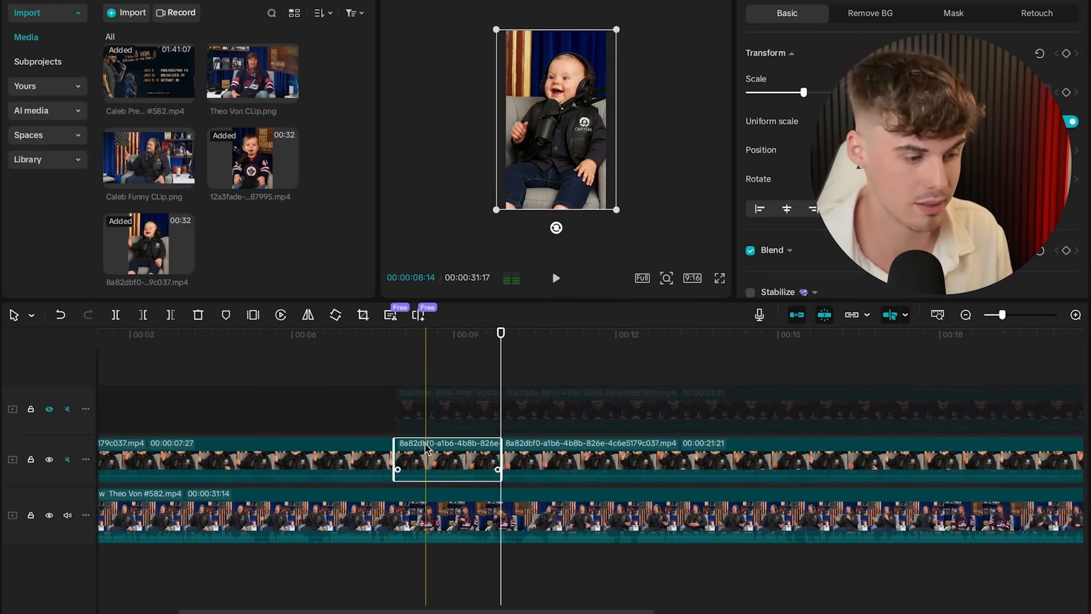
pyautogui.press('Delete')
# - Hide the second track and scrub through the podcast past 11 seconds to the next cut point
pyautogui.moveTo(502, 347)
pyautogui.mouseDown()
pyautogui.moveTo(526, 347)
pyautogui.moveTo(510, 348)
pyautogui.mouseUp()
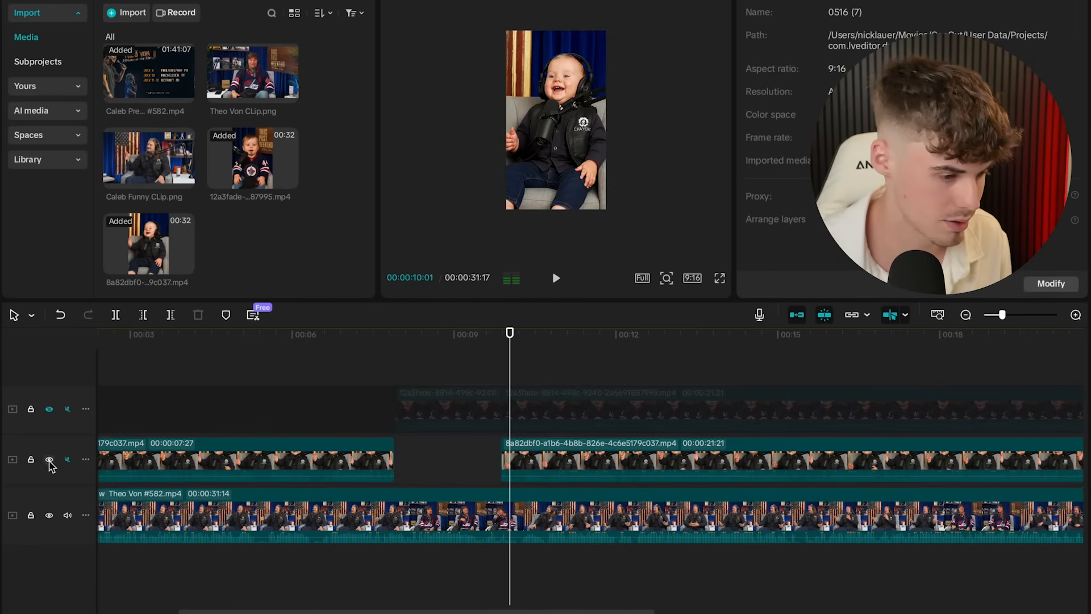
pyautogui.click(50, 461)
pyautogui.moveTo(510, 352); pyautogui.dragTo(750, 336)
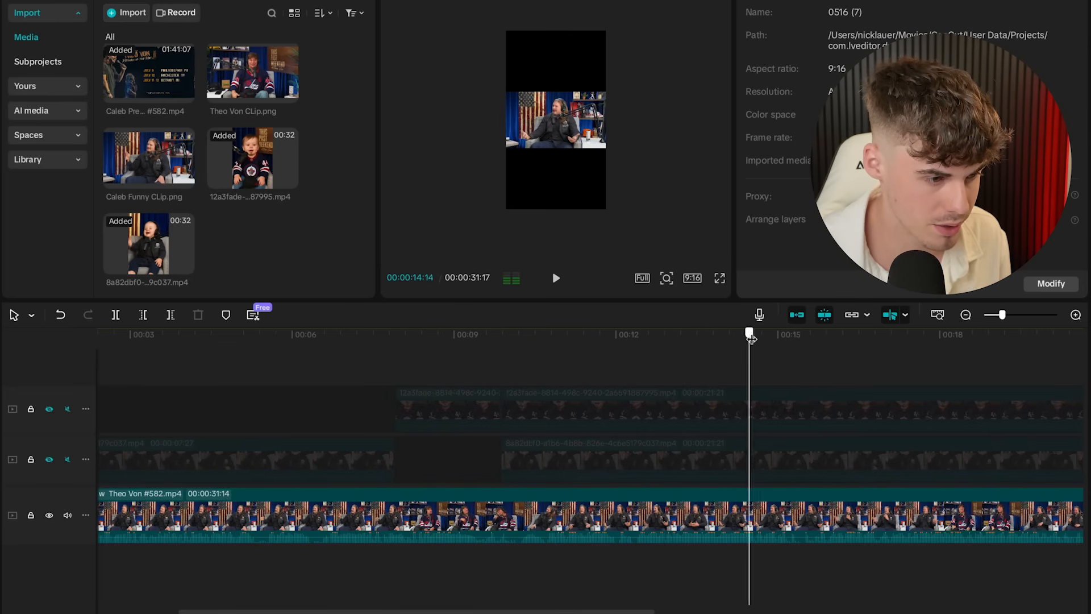
pyautogui.hscroll(5, 800, 383)
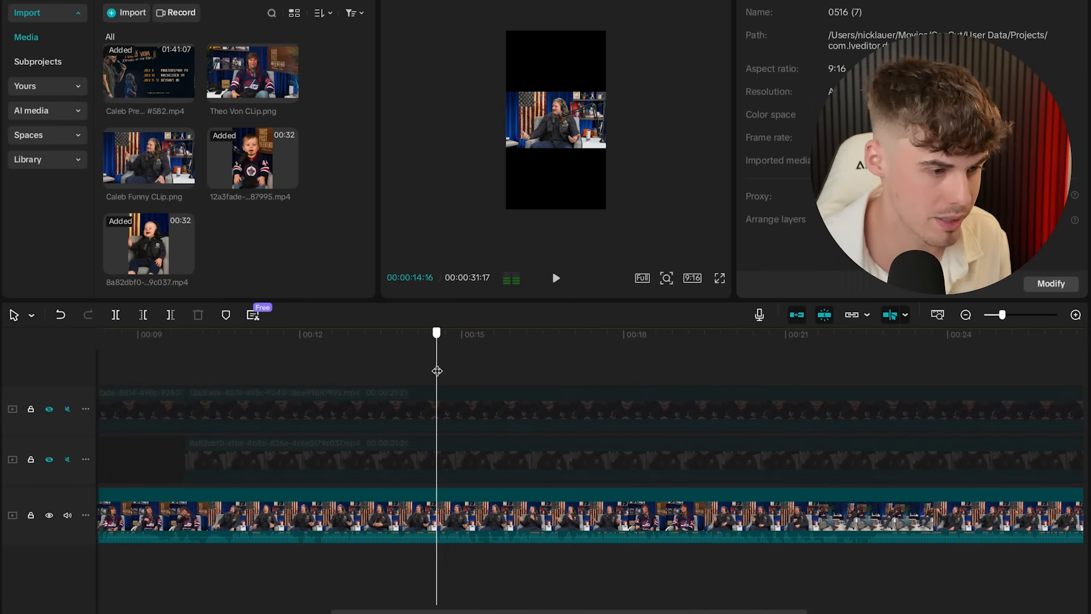
pyautogui.moveTo(436, 370); pyautogui.dragTo(558, 363)
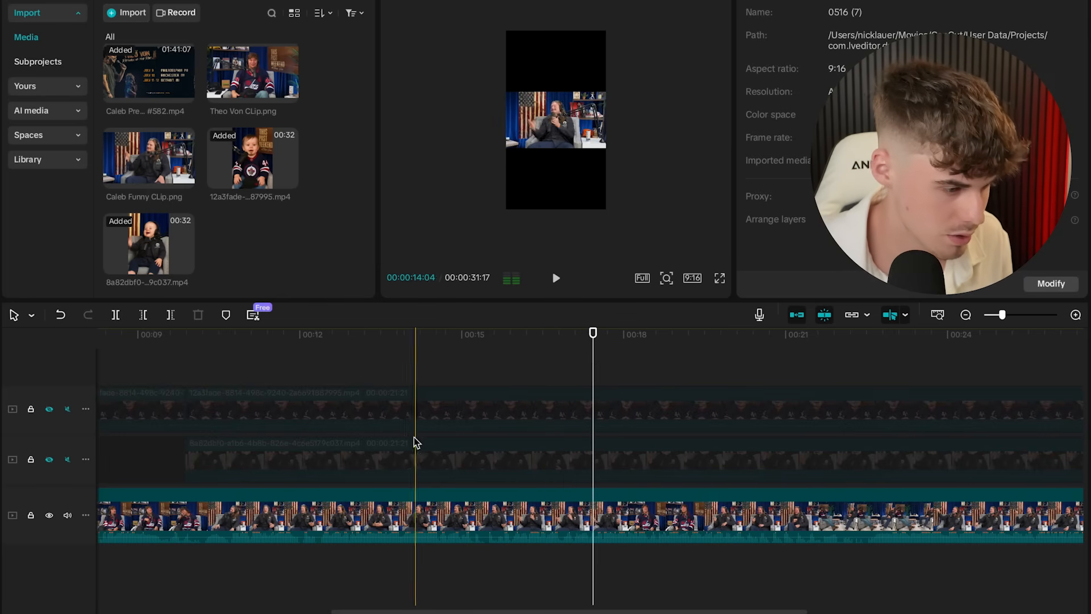
# - Trim the top baby clip at the playhead and delete a short split piece from the middle clip
pyautogui.click(427, 425)
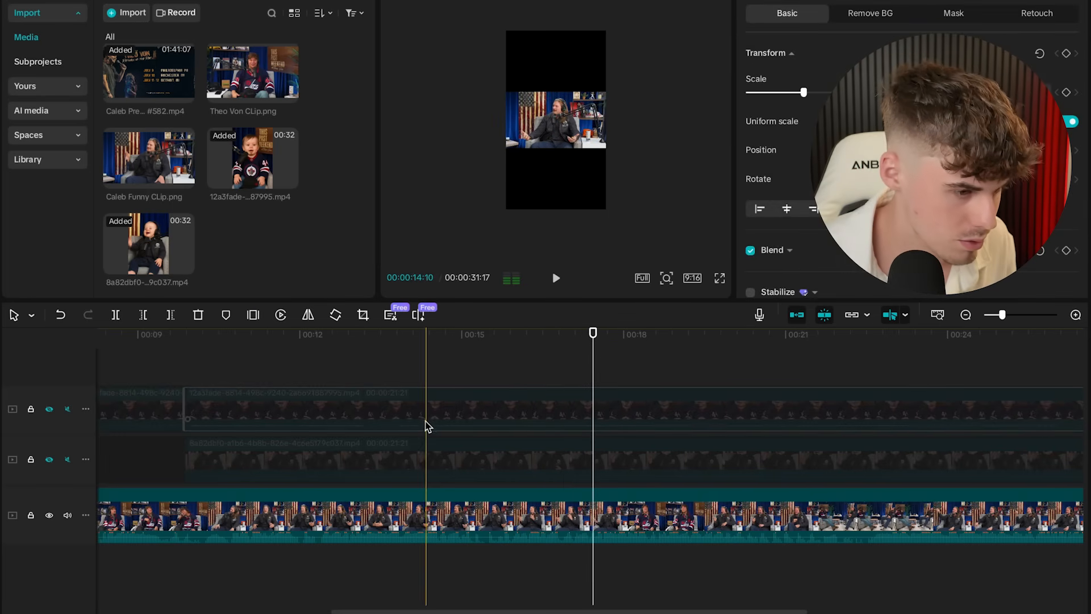
pyautogui.click(144, 316)
pyautogui.hscroll(3, 534, 389)
pyautogui.click(349, 453)
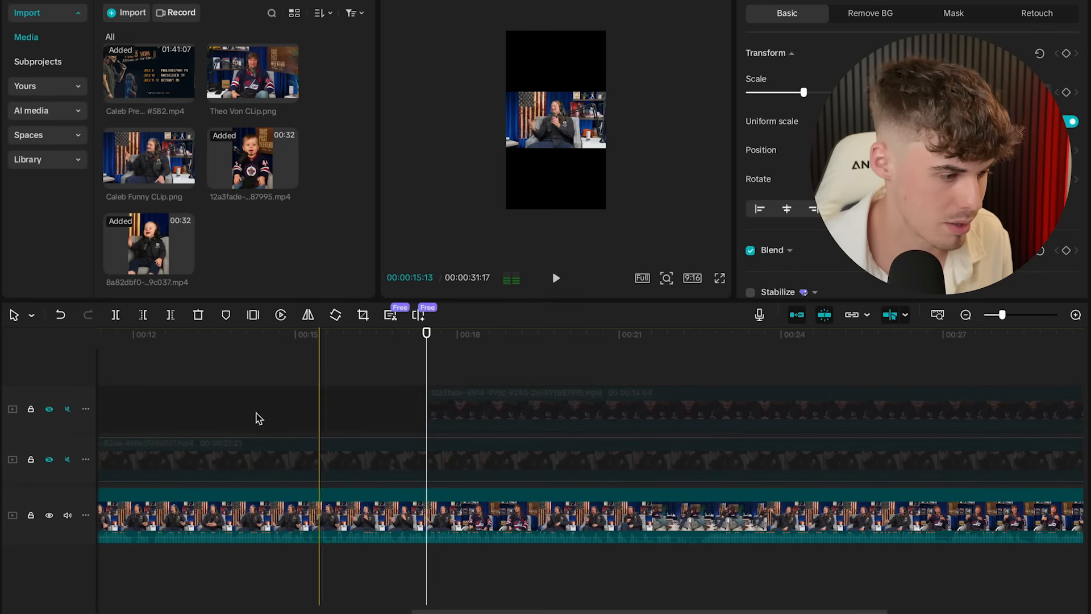
pyautogui.click(116, 319)
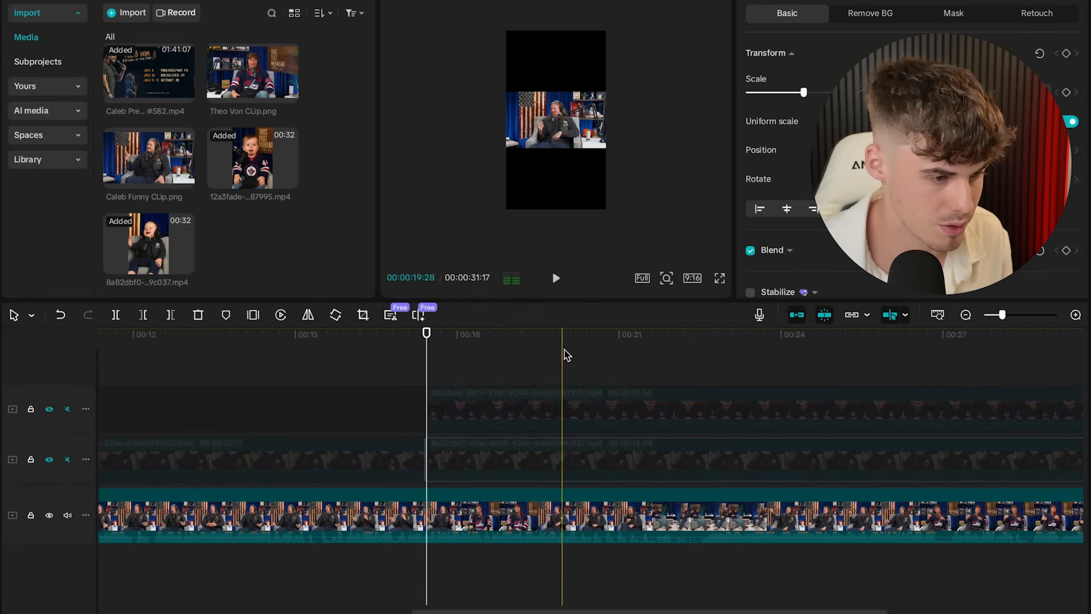
pyautogui.click(538, 363)
pyautogui.click(513, 406)
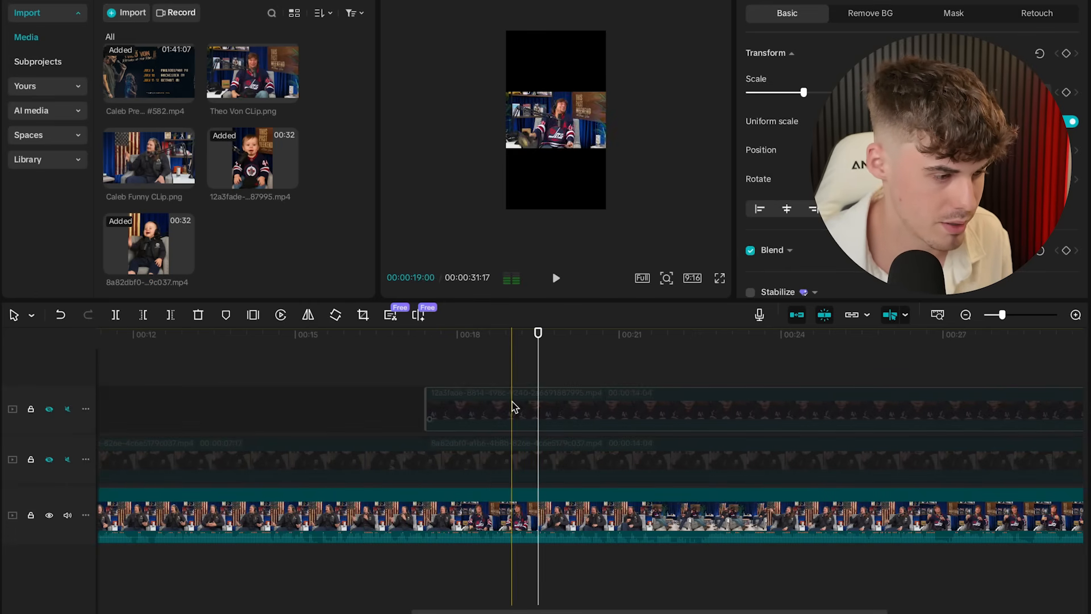
pyautogui.click(453, 459)
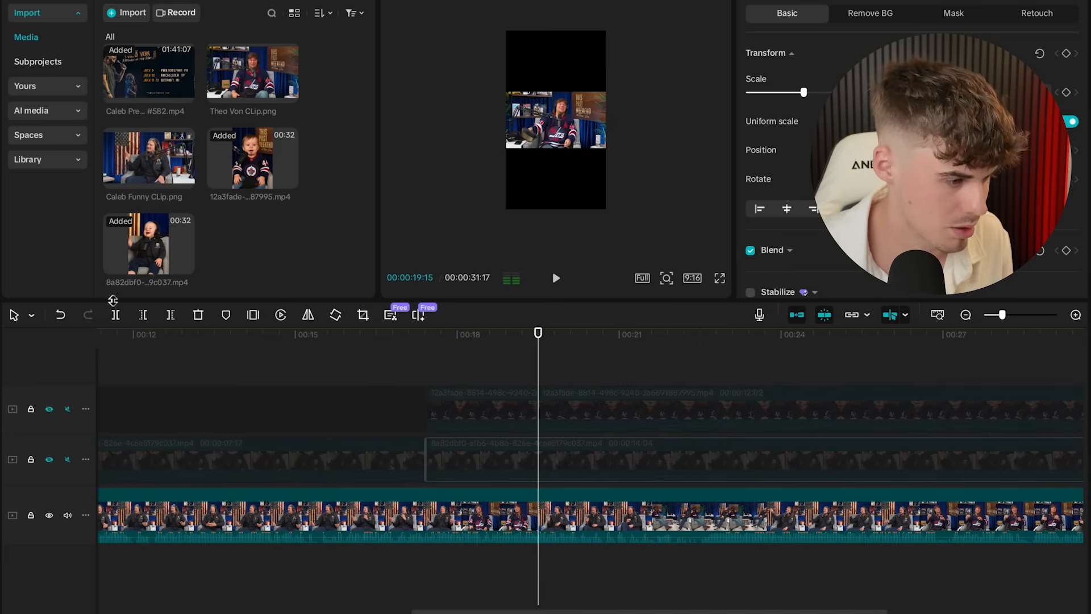
pyautogui.click(480, 456)
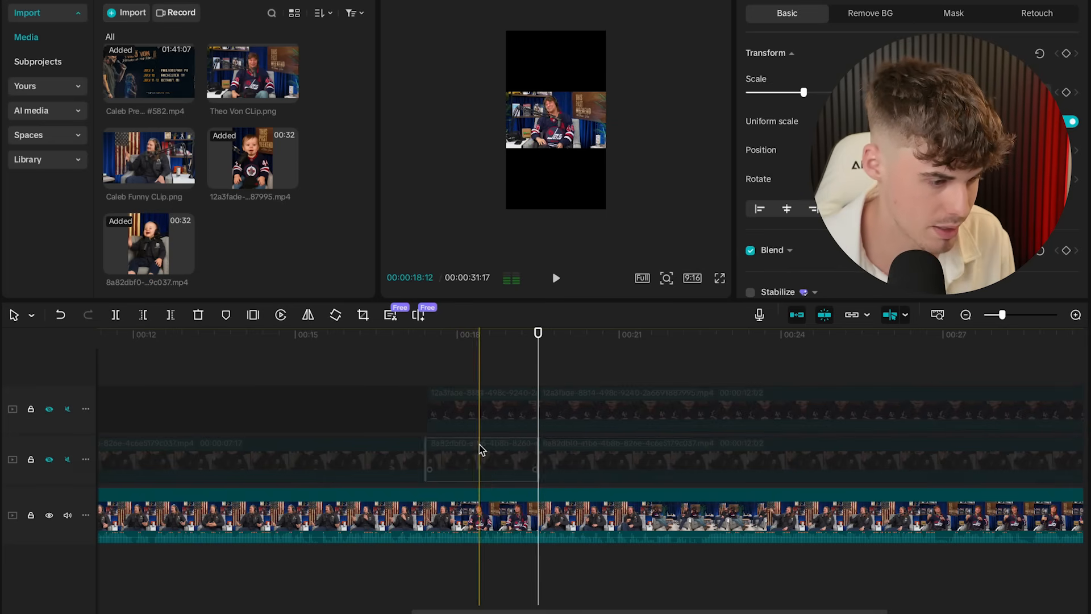
pyautogui.press('Delete')
pyautogui.click(49, 459)
# - Around 21 seconds, trim the top baby clip's start and split it at the next cut point
pyautogui.hscroll(-3, 341, 447)
pyautogui.hscroll(3, 347, 415)
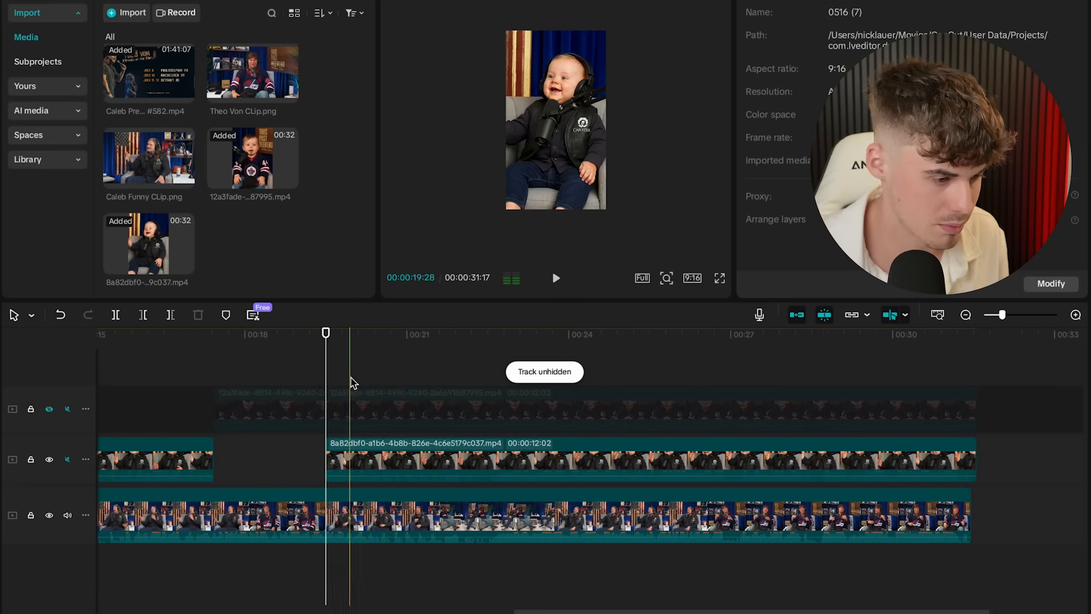
pyautogui.moveTo(326, 365); pyautogui.dragTo(426, 364)
pyautogui.click(49, 459)
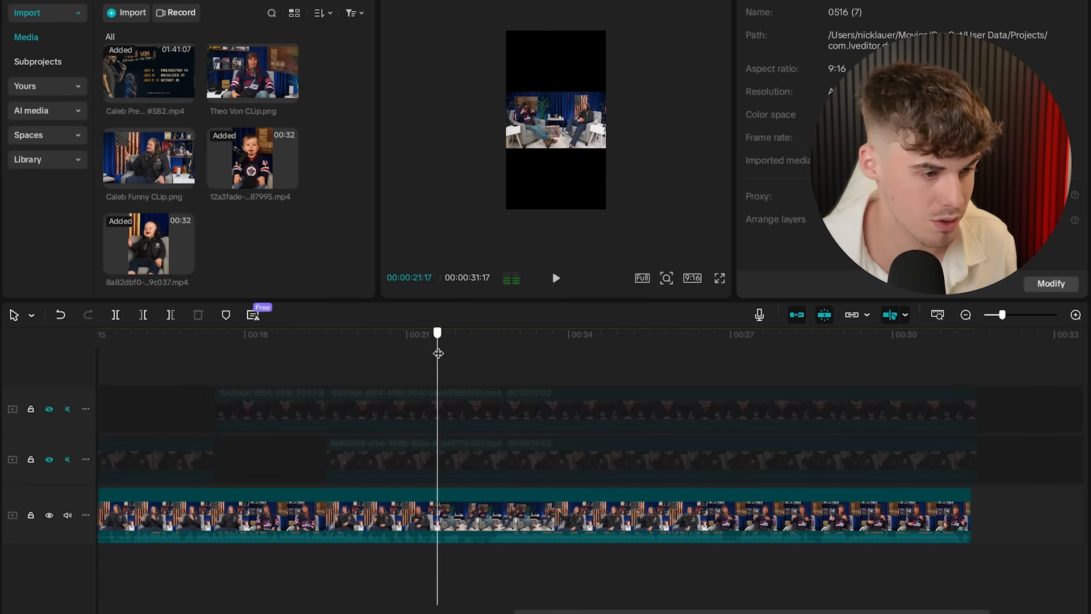
pyautogui.moveTo(438, 353); pyautogui.dragTo(463, 344)
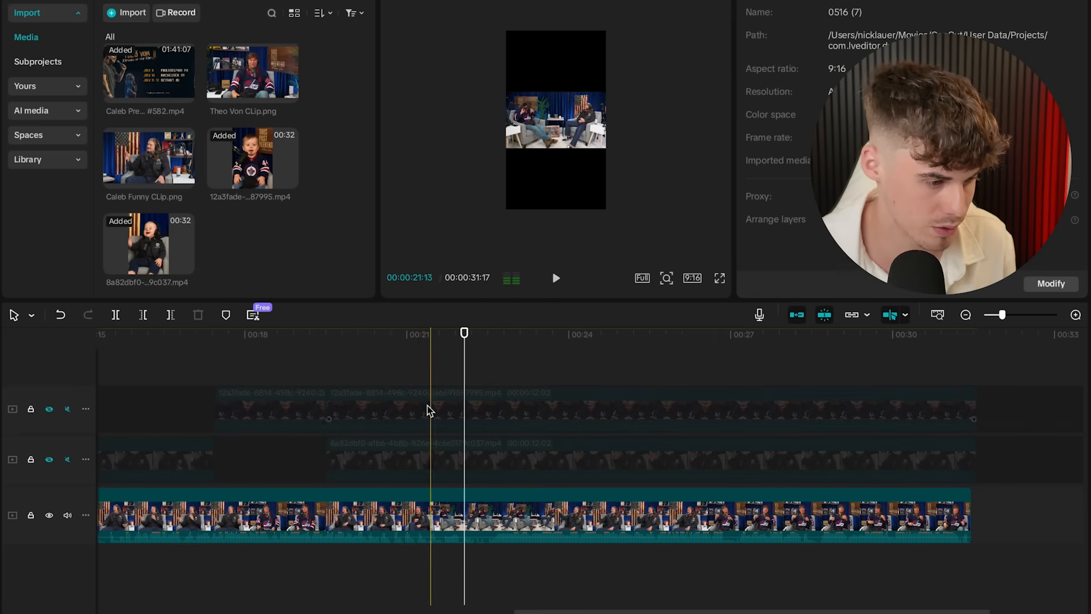
pyautogui.click(392, 418)
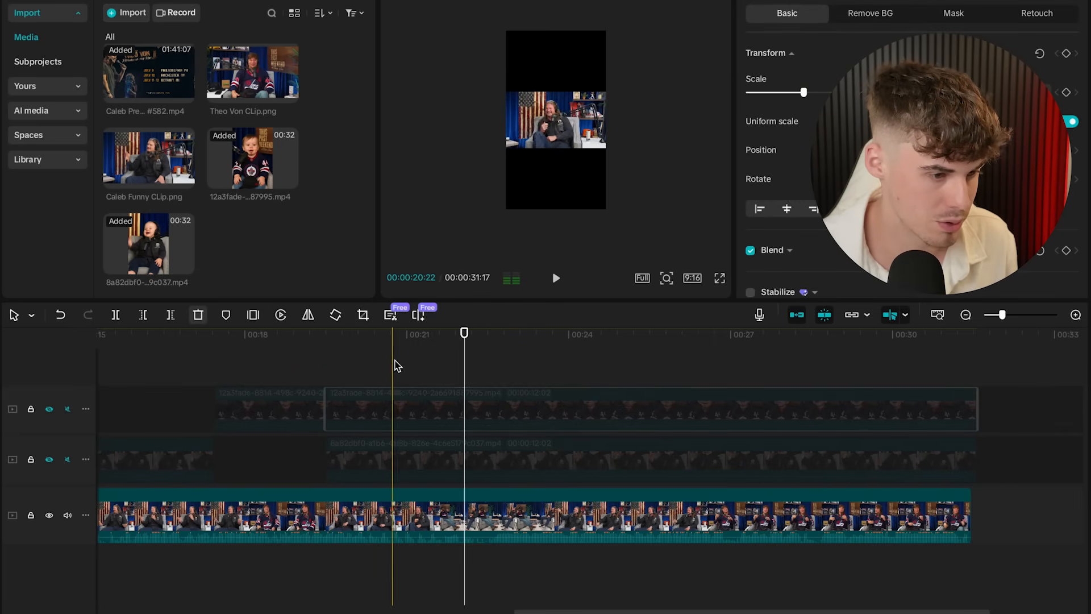
pyautogui.click(145, 315)
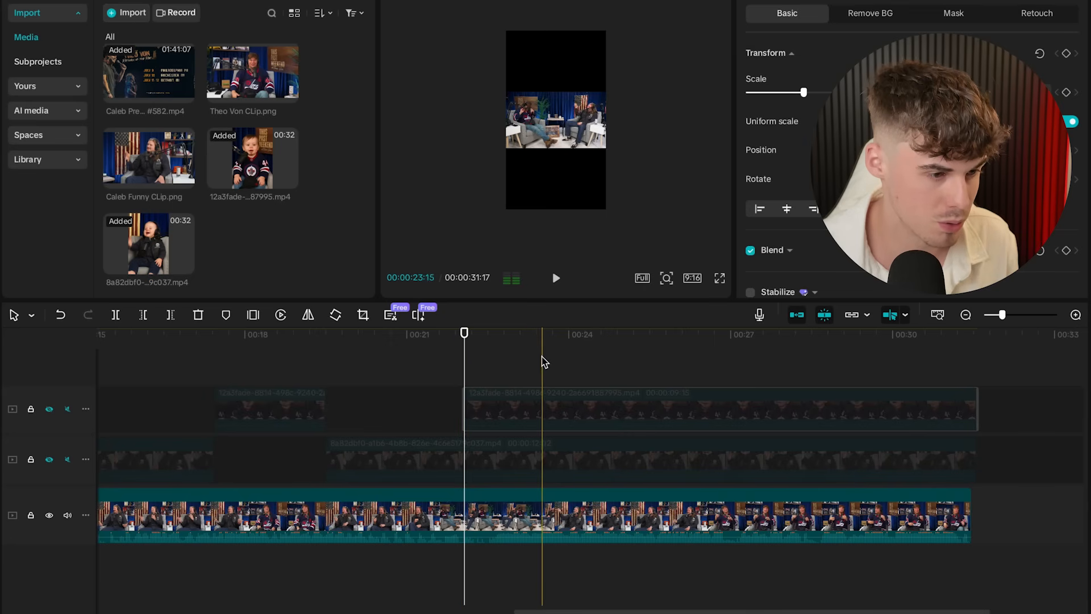
pyautogui.click(547, 360)
pyautogui.click(116, 316)
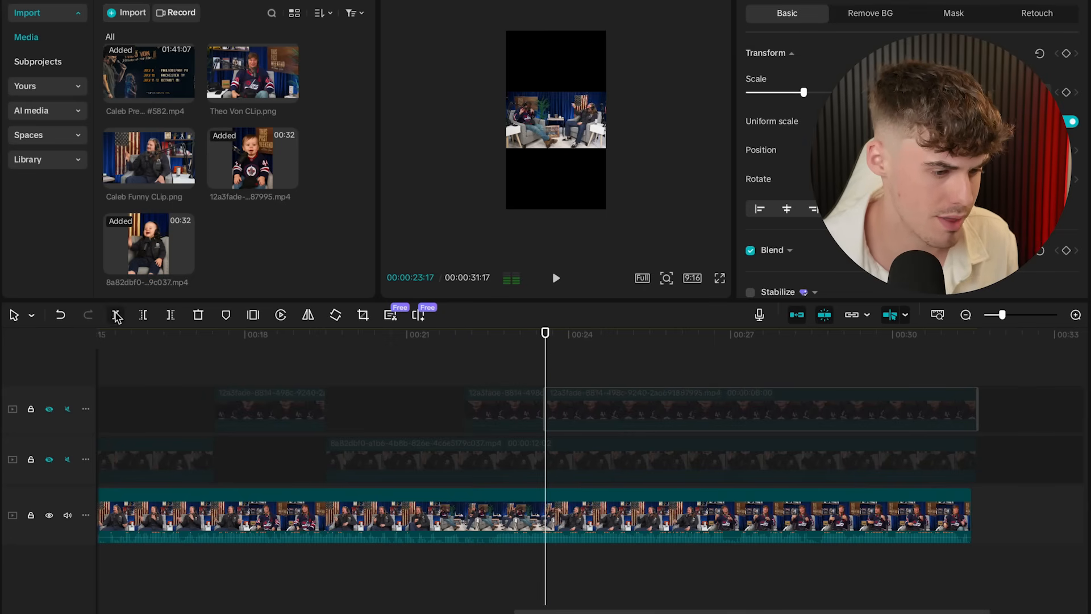
# - Split the middle baby clip at about 22 seconds and delete the short piece before it
pyautogui.click(445, 453)
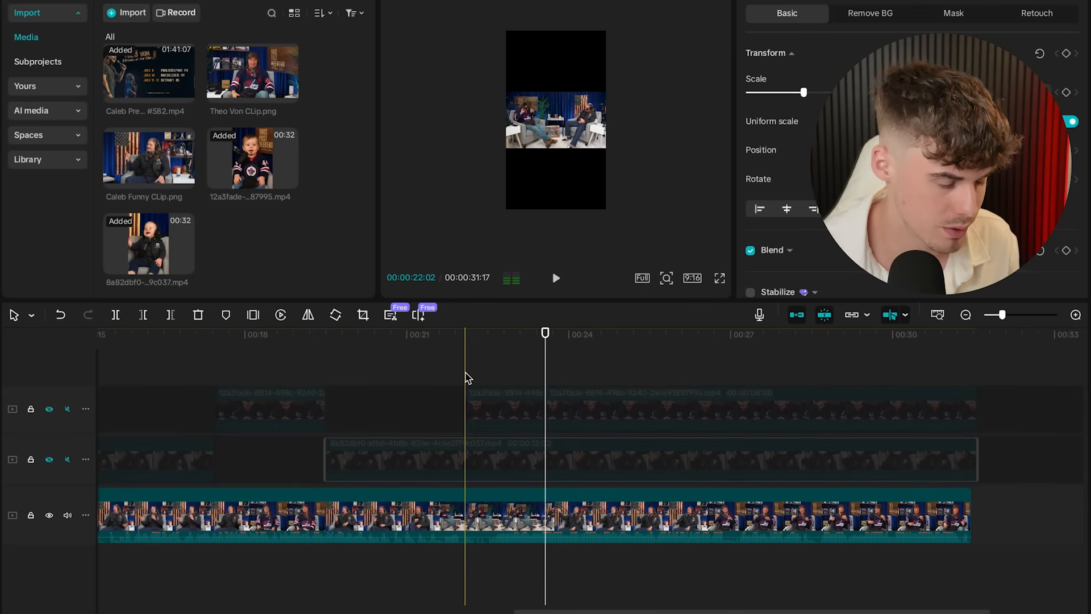
pyautogui.click(466, 377)
pyautogui.click(453, 459)
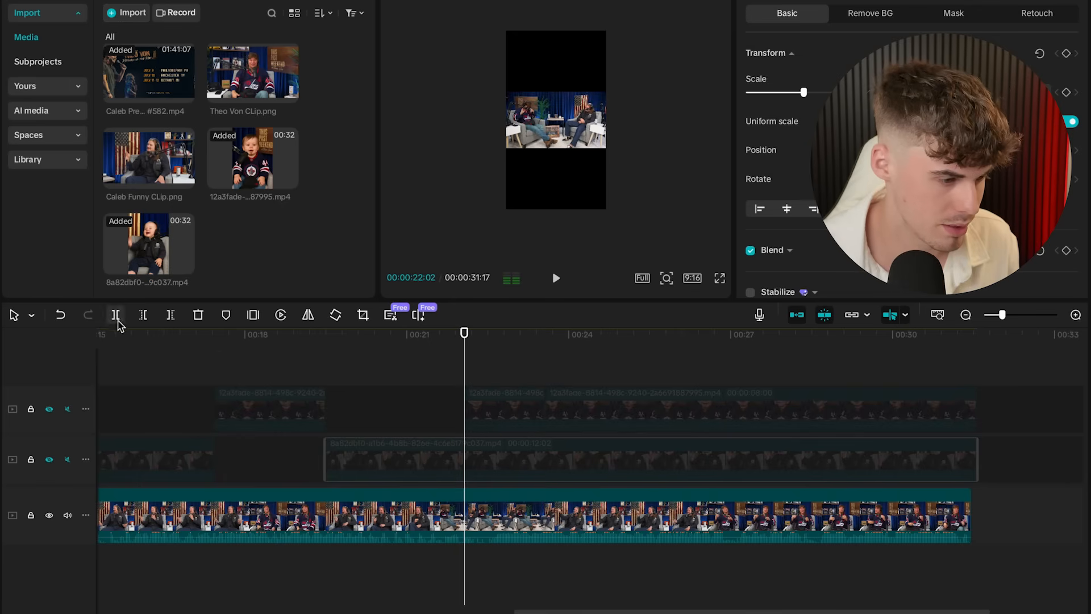
pyautogui.click(116, 318)
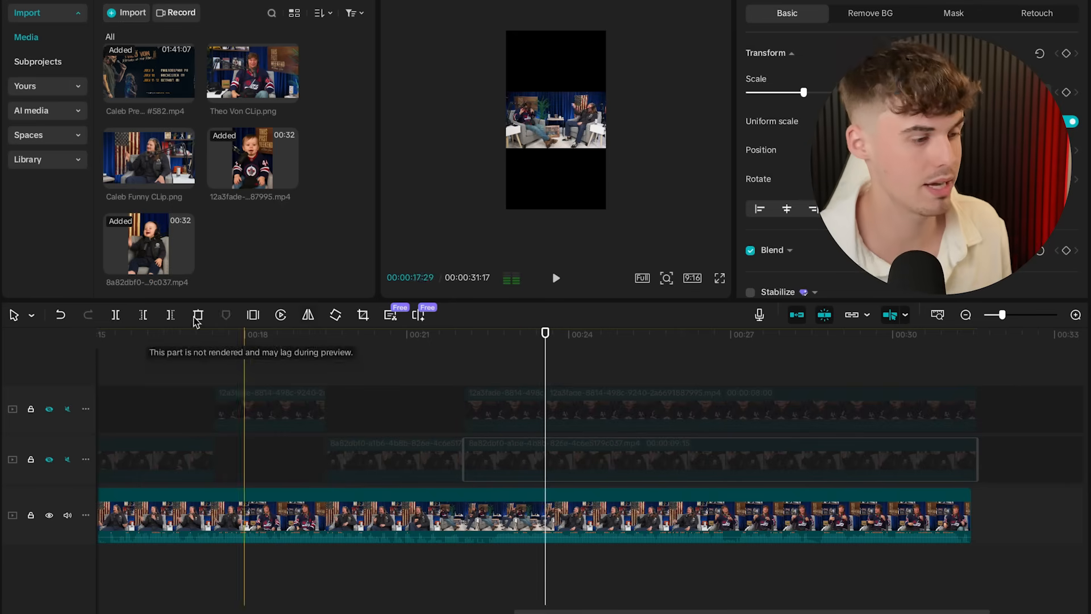
pyautogui.hscroll(5, 454, 403)
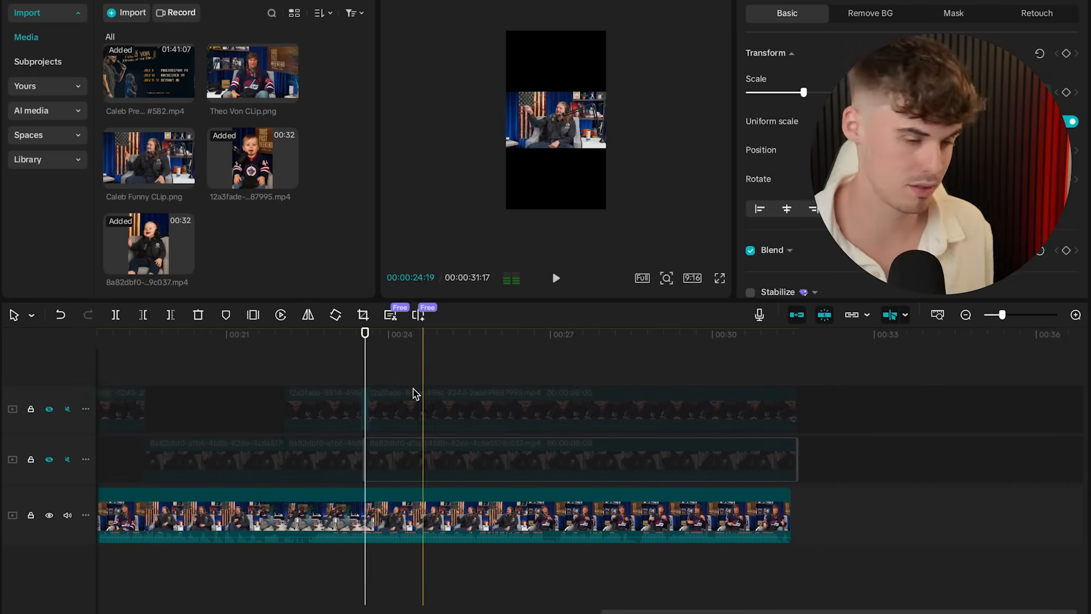
pyautogui.click(343, 454)
pyautogui.press('Delete')
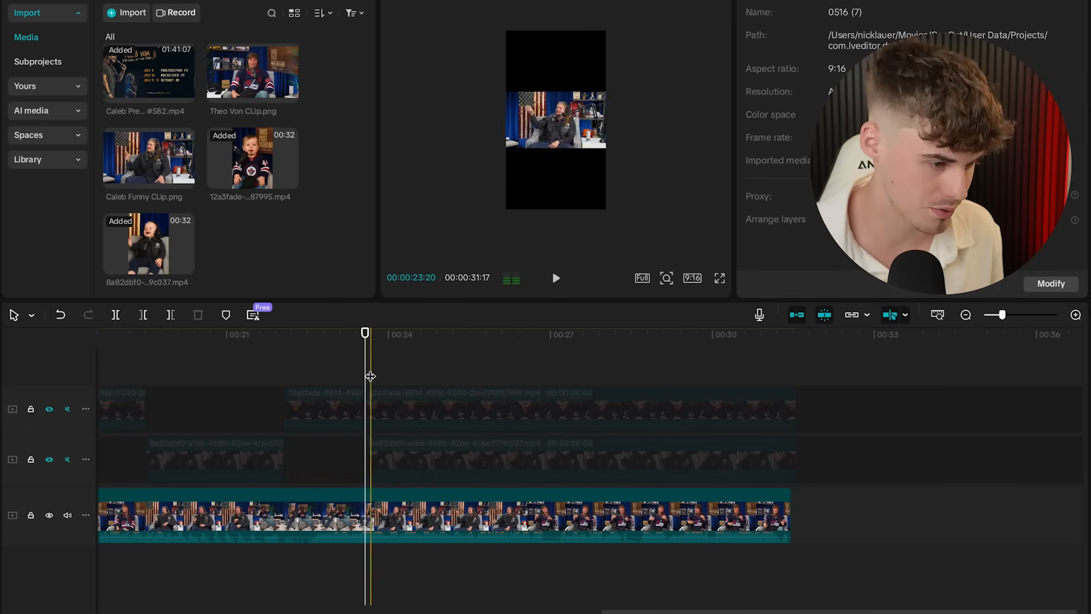
# - Remove the middle clip's part after about 26 seconds and unhide both baby tracks
pyautogui.moveTo(367, 372); pyautogui.dragTo(493, 352)
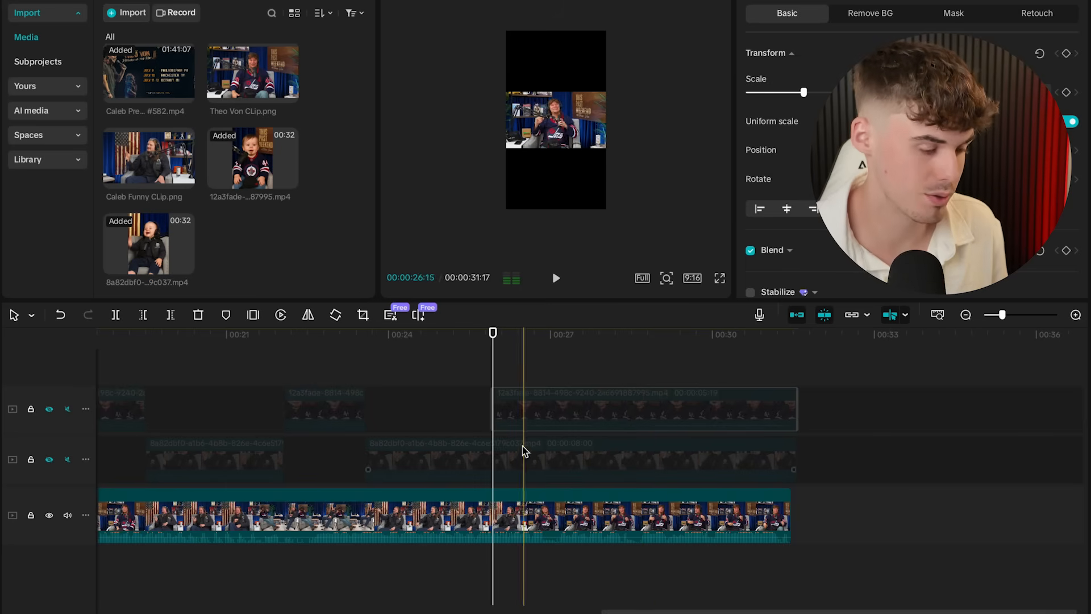
pyautogui.click(525, 452)
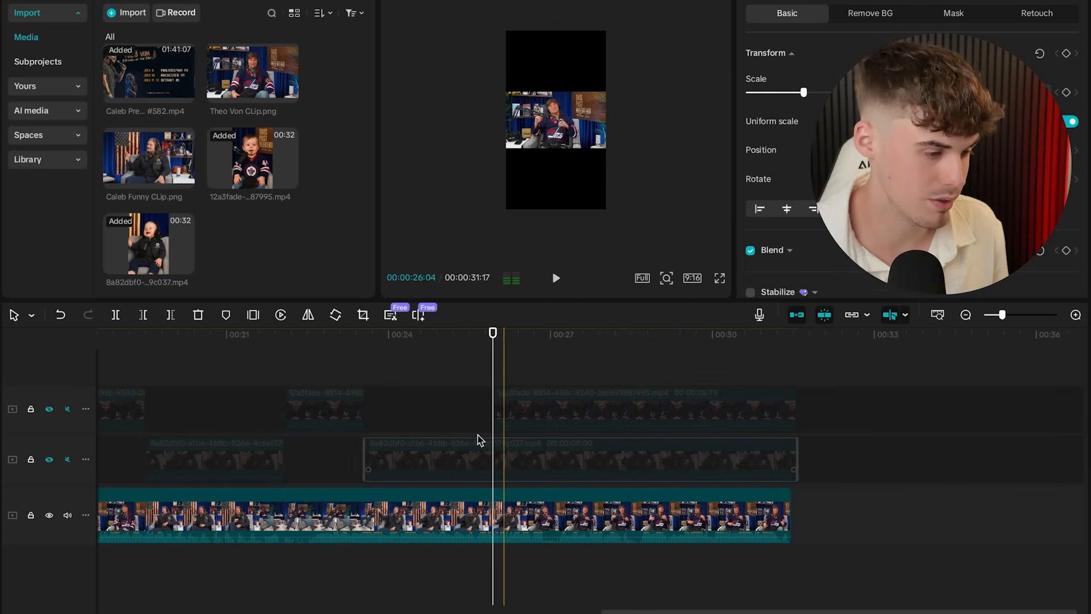
pyautogui.click(171, 316)
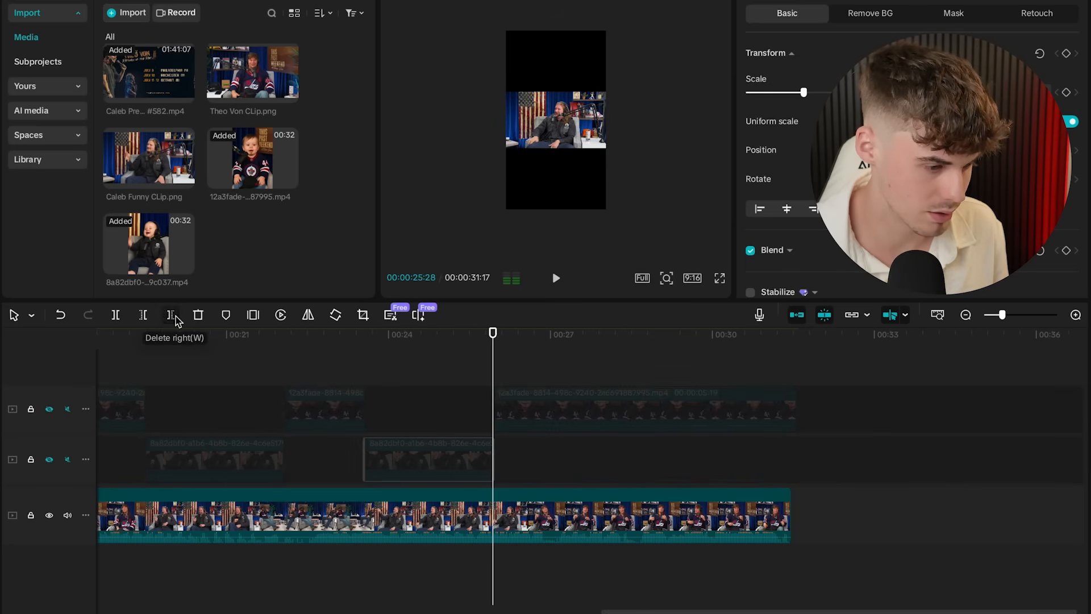
pyautogui.click(49, 409)
pyautogui.click(49, 459)
pyautogui.scroll(-5, 255, 447)
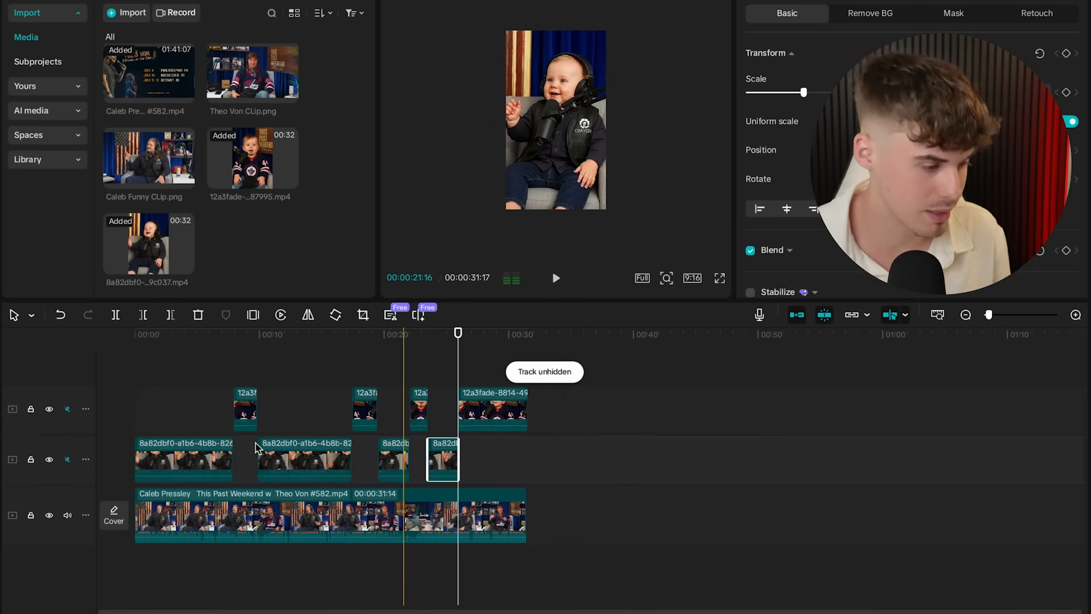
pyautogui.moveTo(572, 446); pyautogui.dragTo(151, 409)
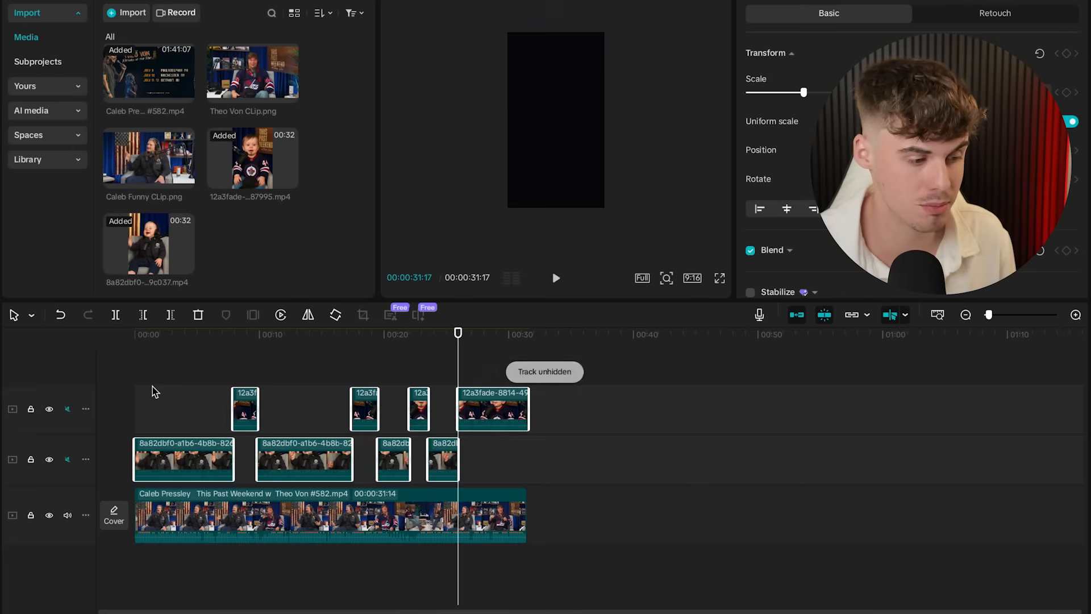
pyautogui.click(170, 376)
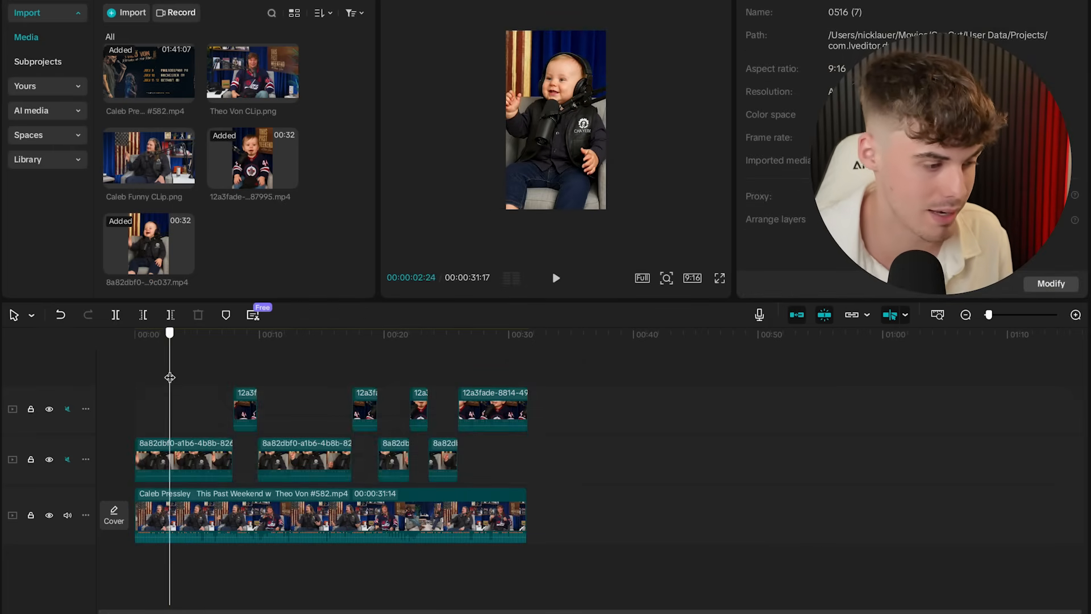
pyautogui.press('Home')
pyautogui.scroll(5, 196, 418)
pyautogui.scroll(5, 196, 418)
pyautogui.hscroll(-7, 198, 418)
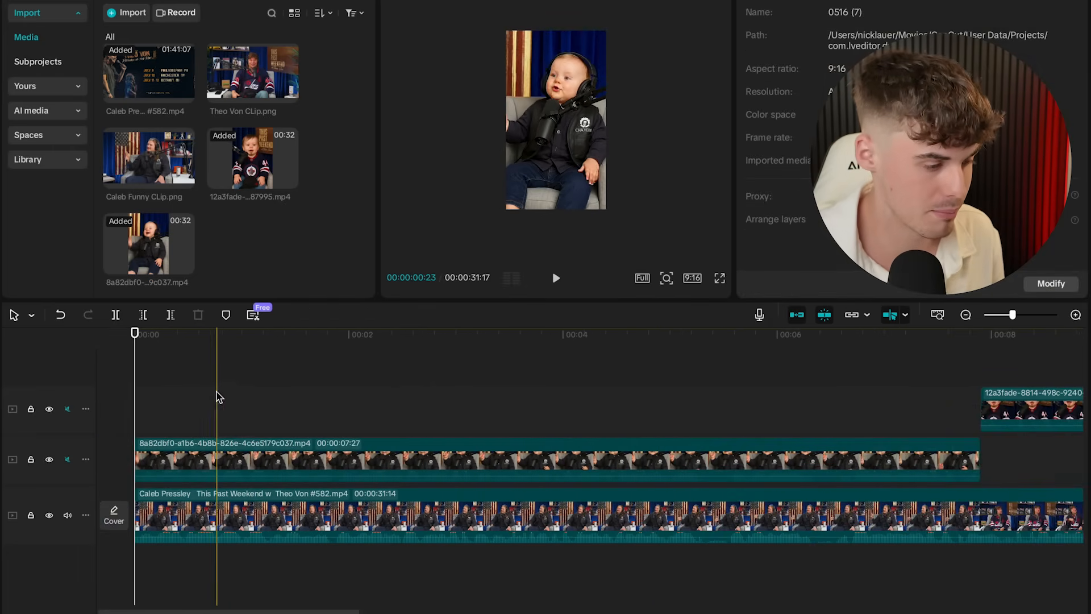
pyautogui.click(217, 398)
pyautogui.scroll(-5, 216, 399)
pyautogui.click(216, 399)
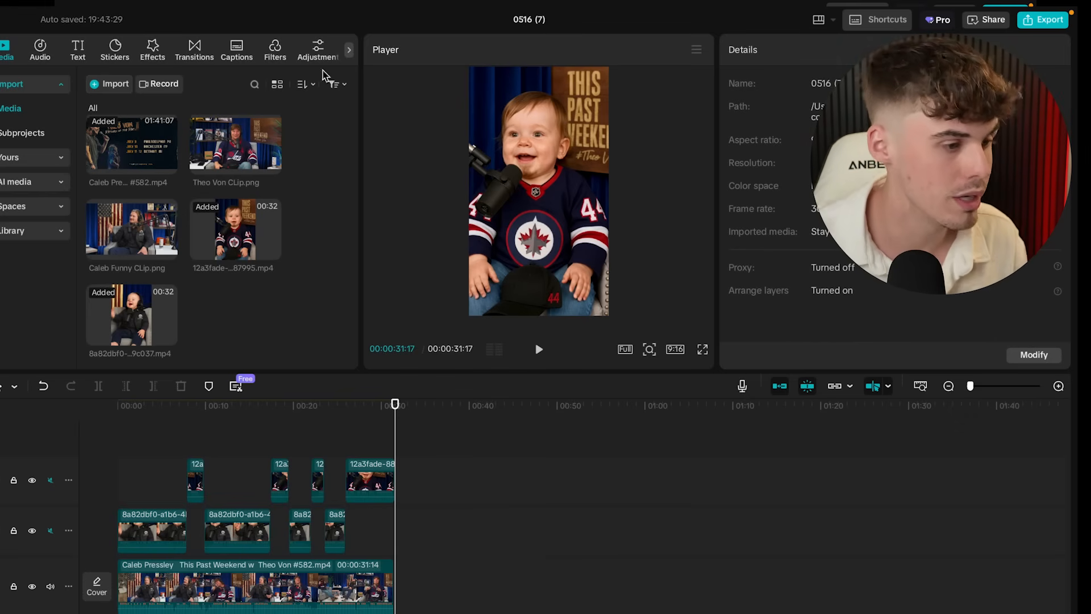
pyautogui.click(245, 57)
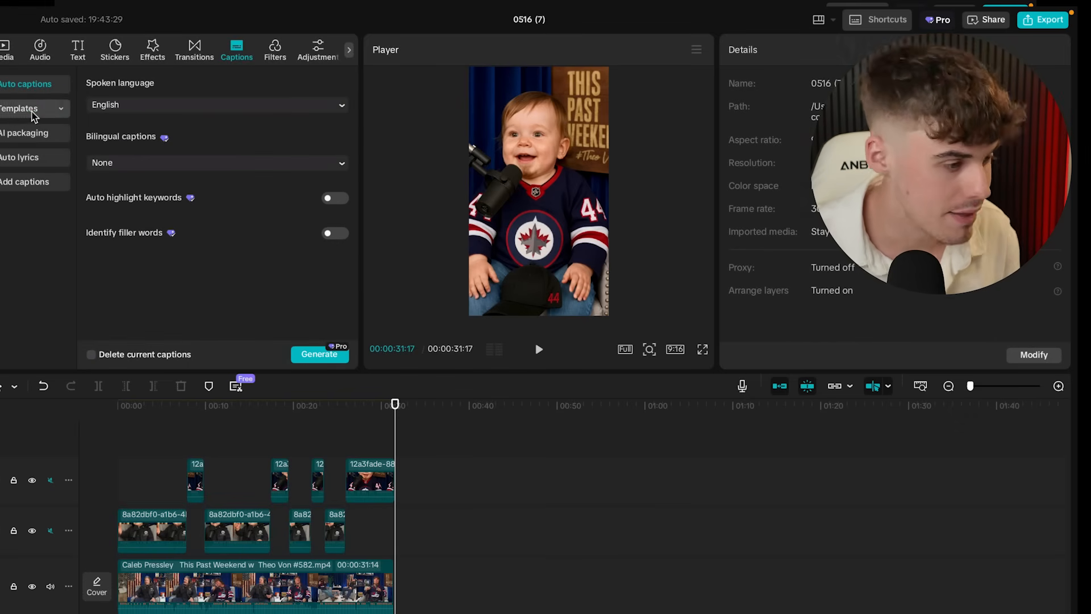
pyautogui.click(59, 109)
pyautogui.scroll(-1, 150, 178)
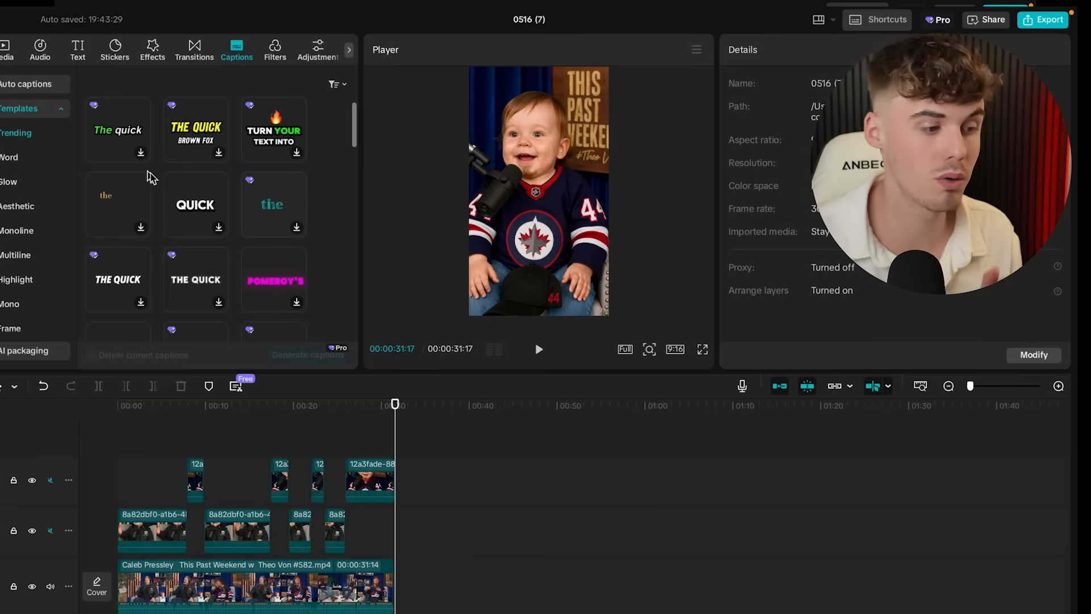
pyautogui.scroll(-10, 218, 259)
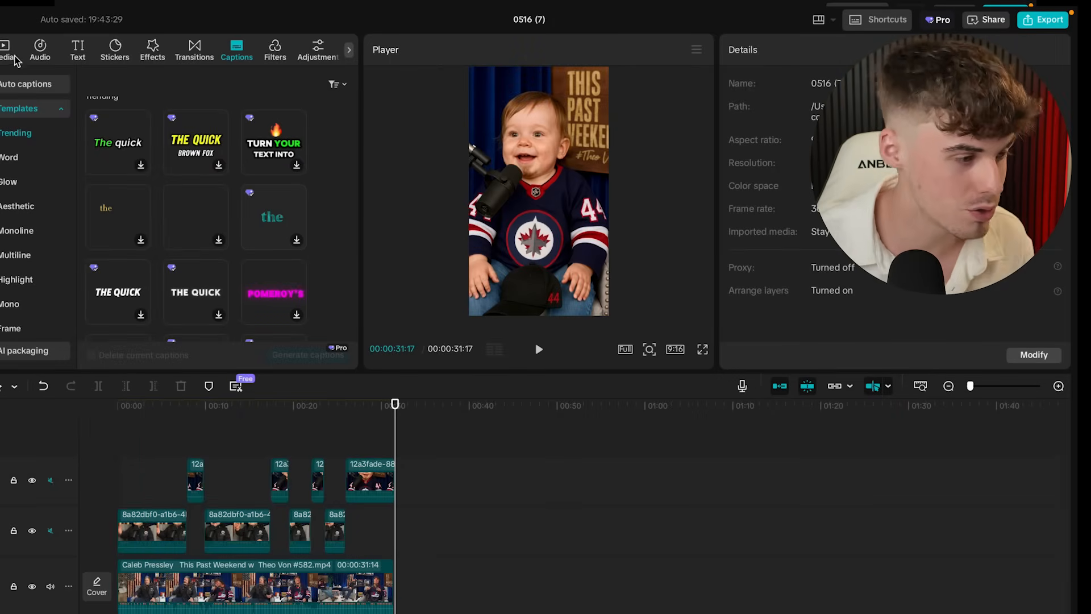
pyautogui.click(8, 51)
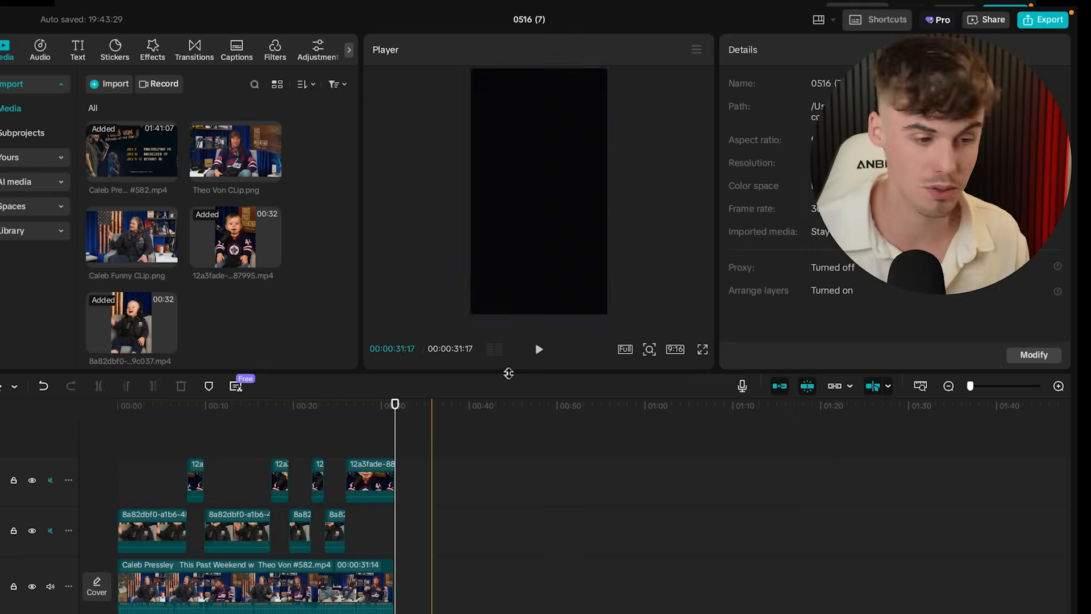
# - Export the edit as video only, with no separate audio file, named 'Theo Von x Caleb'
pyautogui.click(1034, 22)
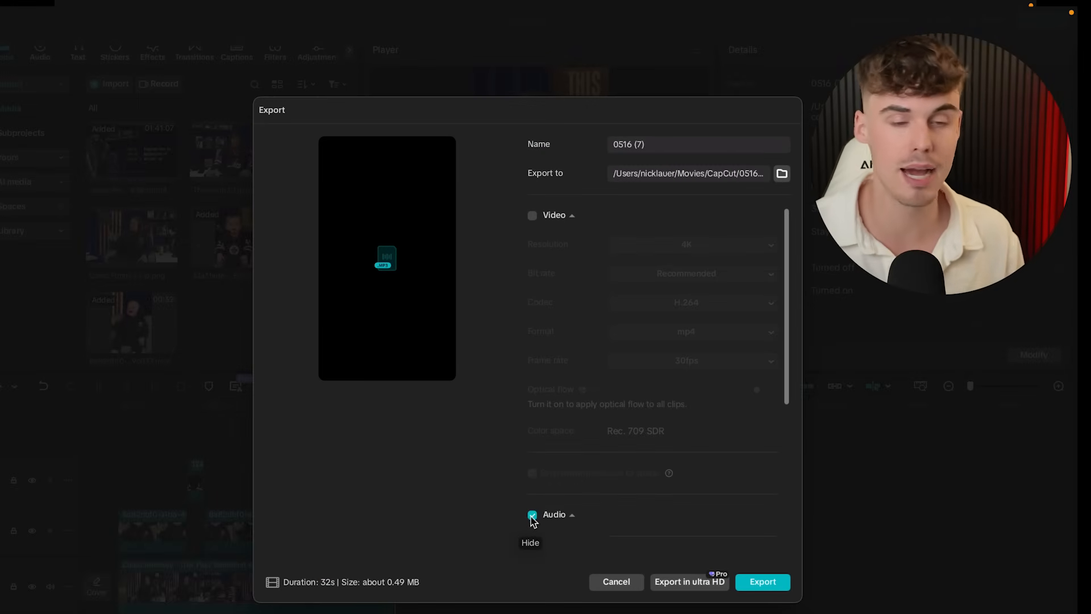
pyautogui.click(533, 516)
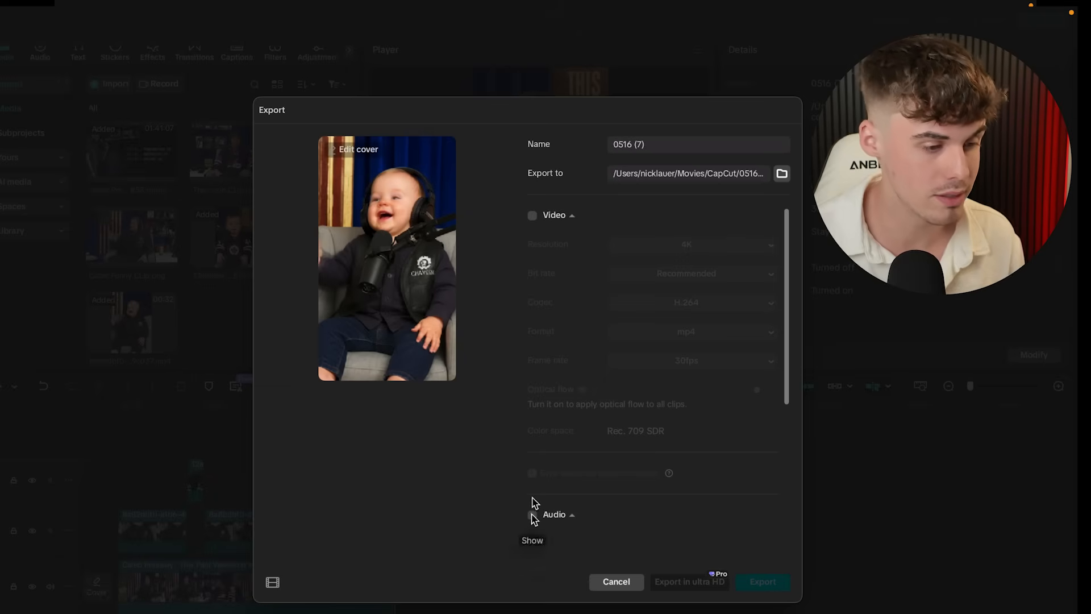
pyautogui.click(533, 216)
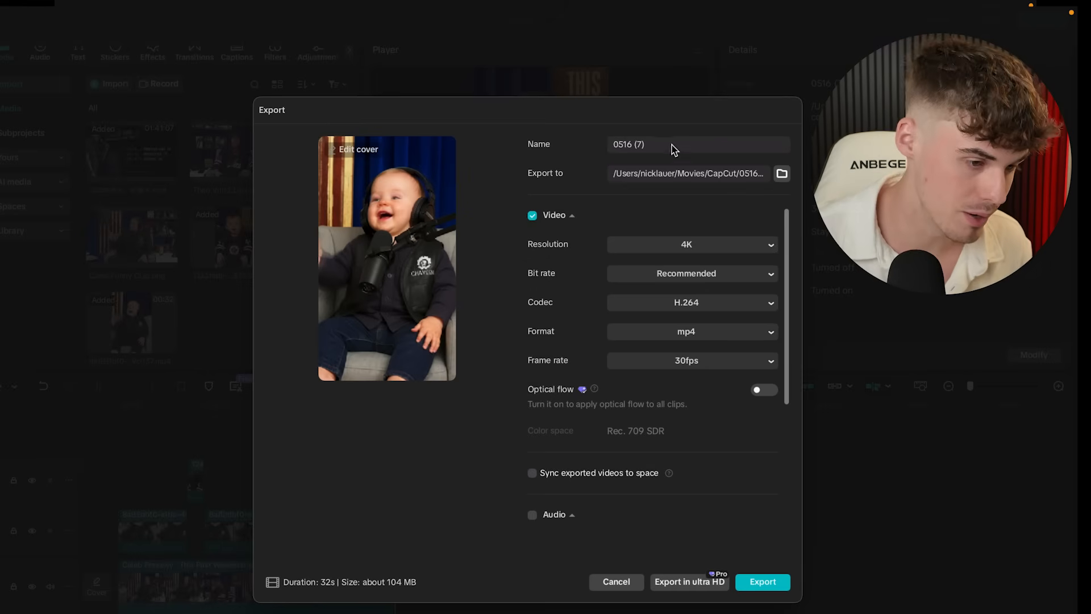
pyautogui.moveTo(659, 146); pyautogui.dragTo(572, 146)
pyautogui.write('Theo Von x Caleb')
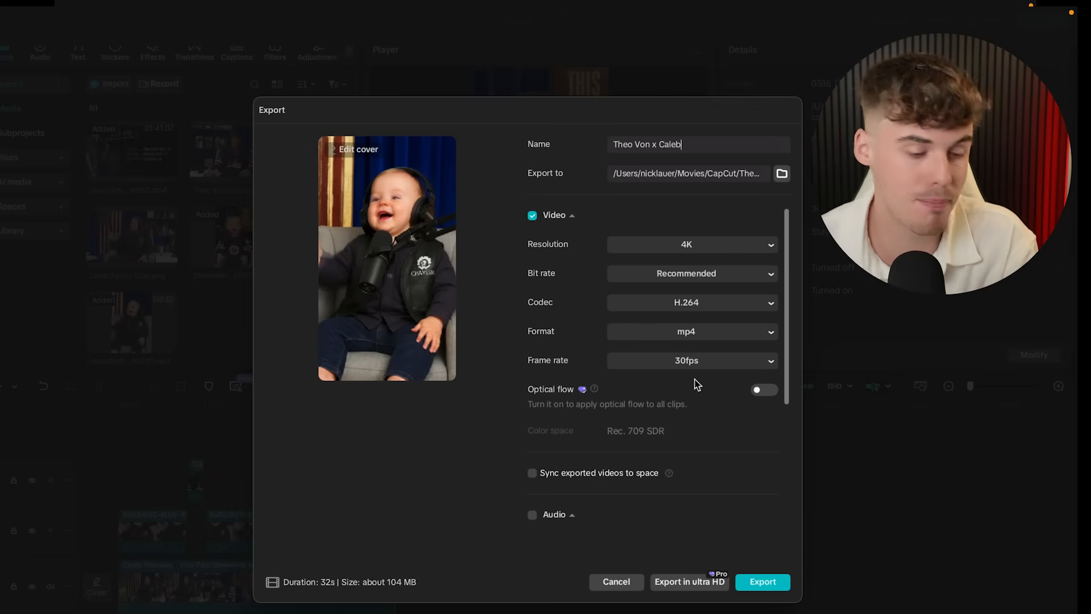
pyautogui.click(765, 582)
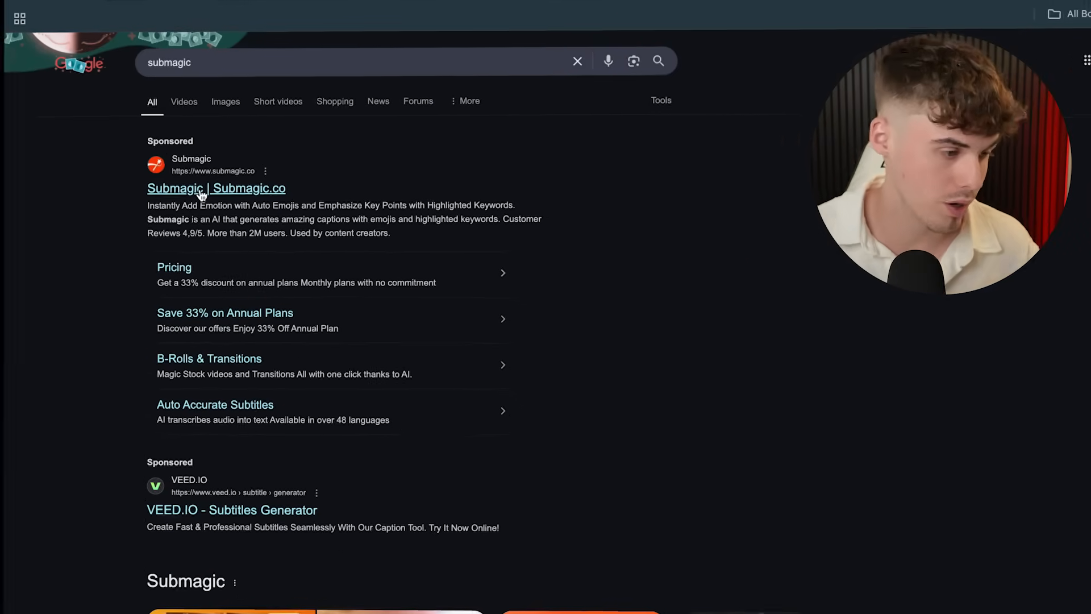
# - Open the Submagic | Submagic.co site from the Google results
pyautogui.click(190, 194)
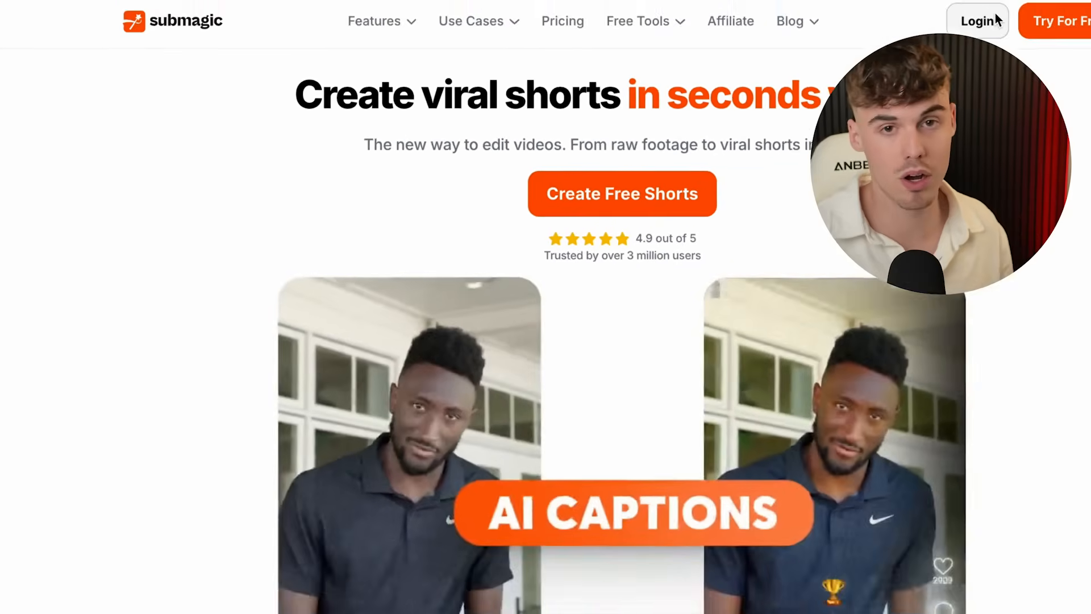
# - Log in to Submagic and choose Generate Captions on the dashboard
pyautogui.click(981, 20)
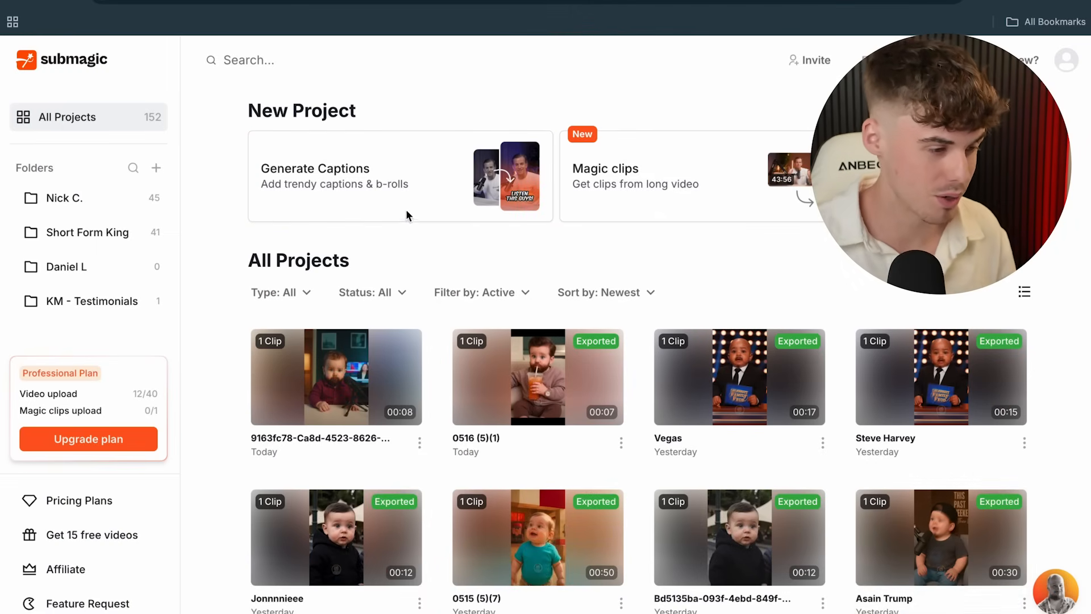
pyautogui.click(368, 182)
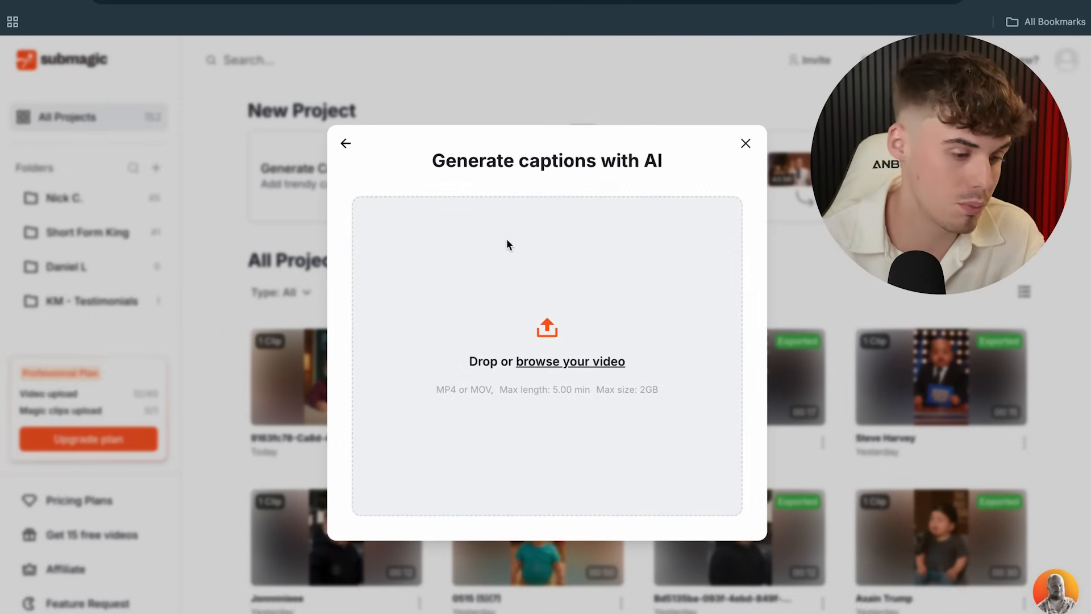
# - Upload the Theo Von x Caleb.mp4 export, keep American English, and generate AI captions
pyautogui.click(550, 364)
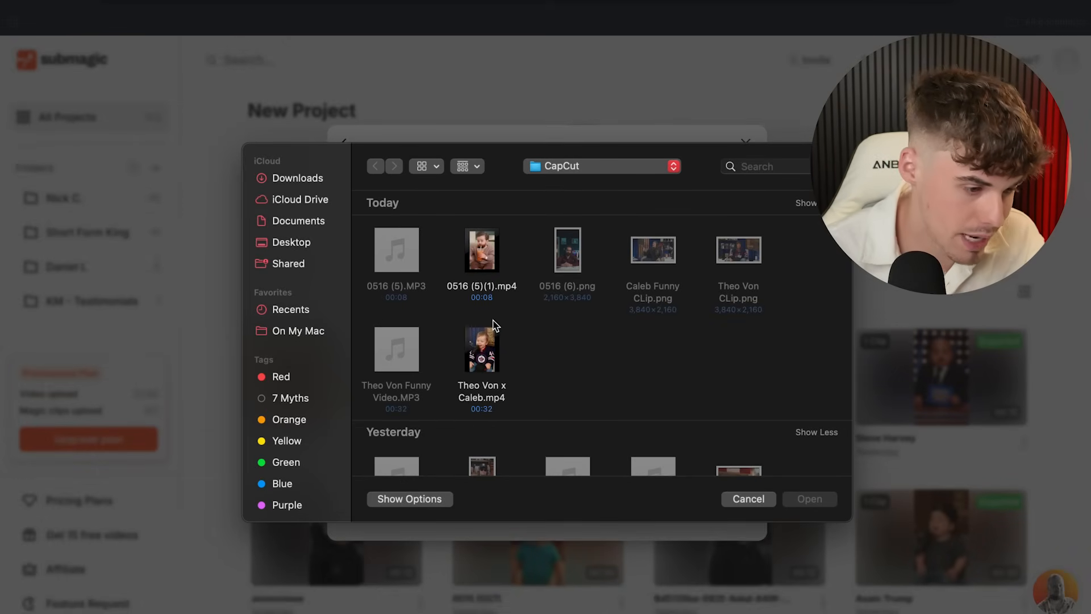
pyautogui.click(492, 338)
pyautogui.click(806, 503)
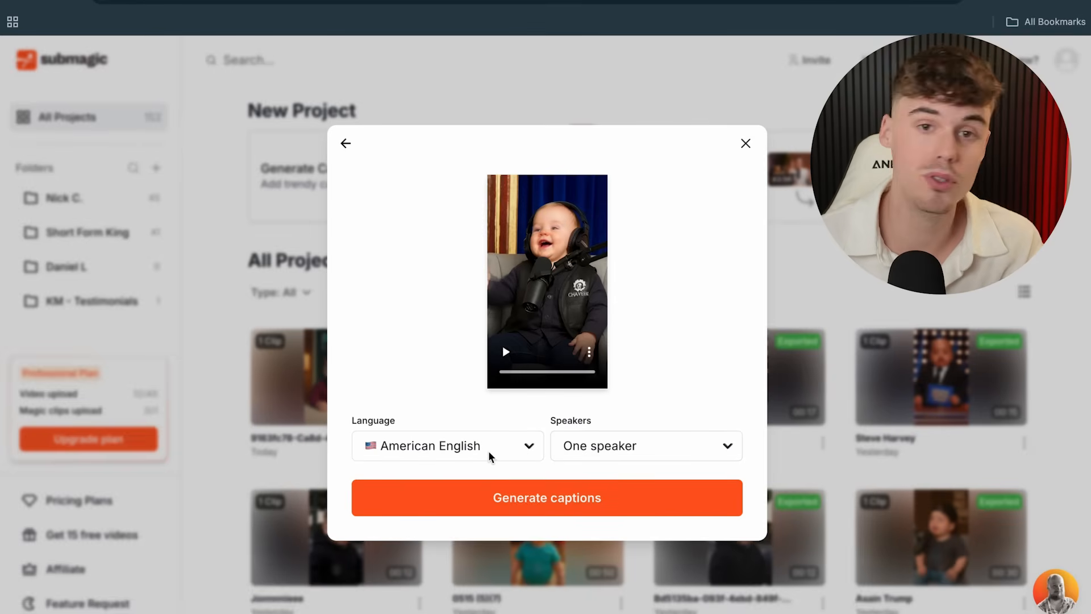
pyautogui.click(490, 456)
pyautogui.scroll(-5, 449, 418)
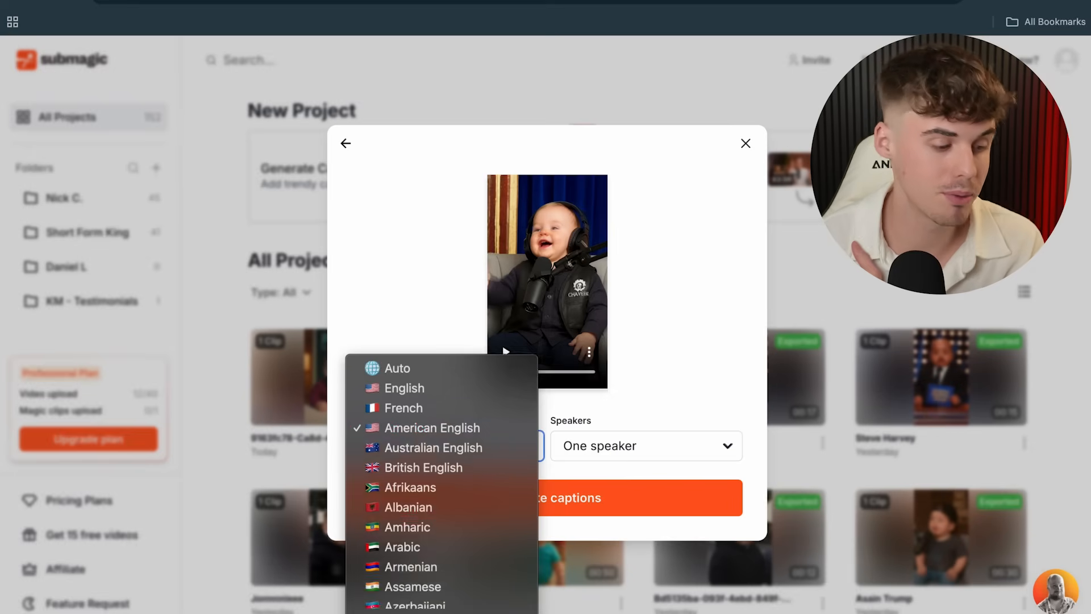
pyautogui.click(677, 340)
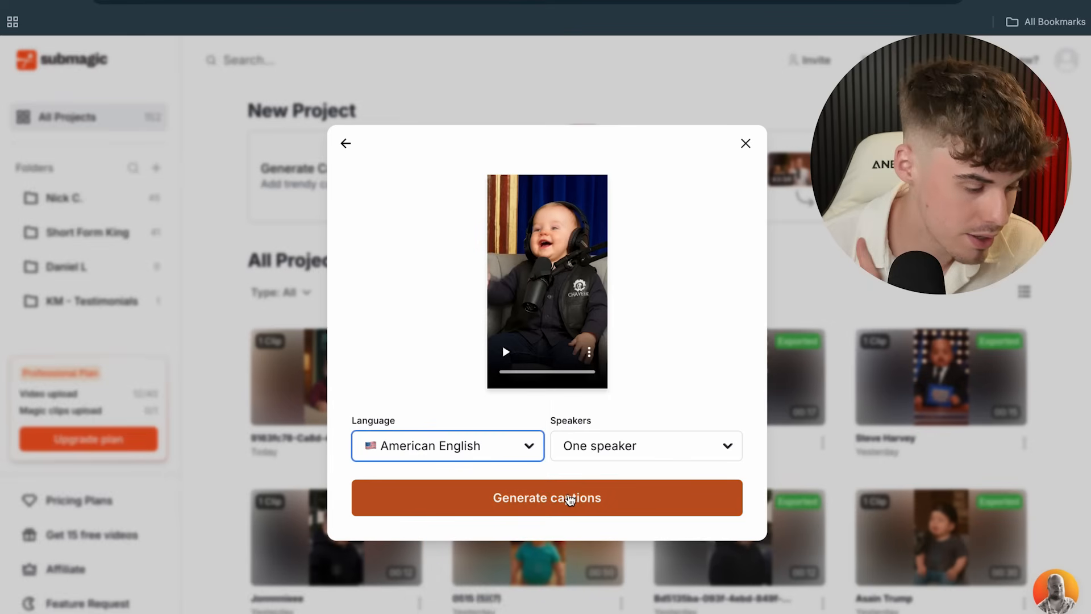
pyautogui.click(556, 499)
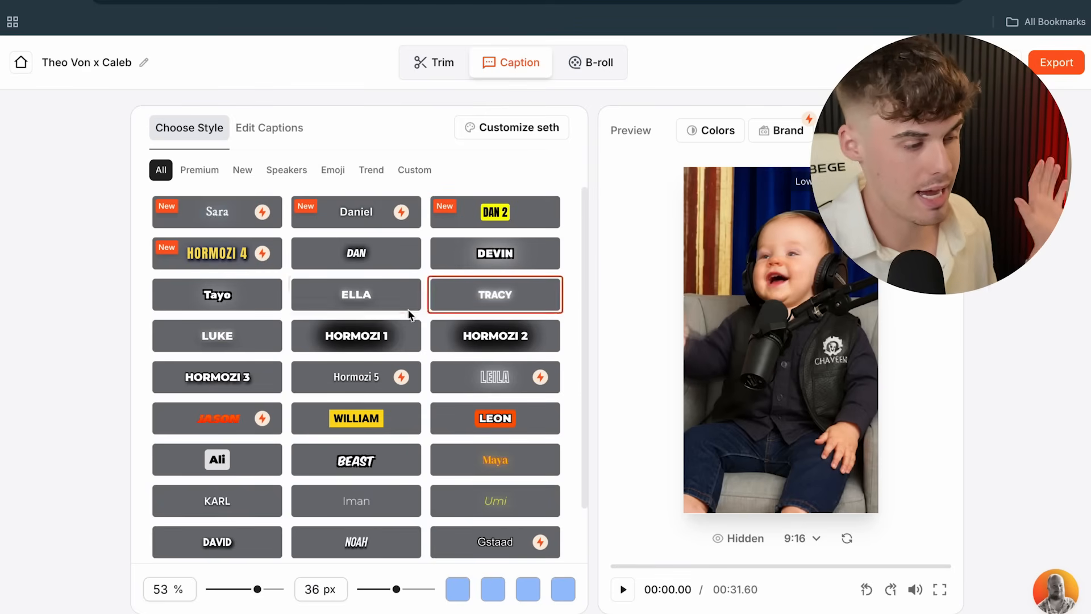
# - Preview the captions, then apply the Beast style for bold uppercase 38 px words
pyautogui.scroll(-3, 382, 362)
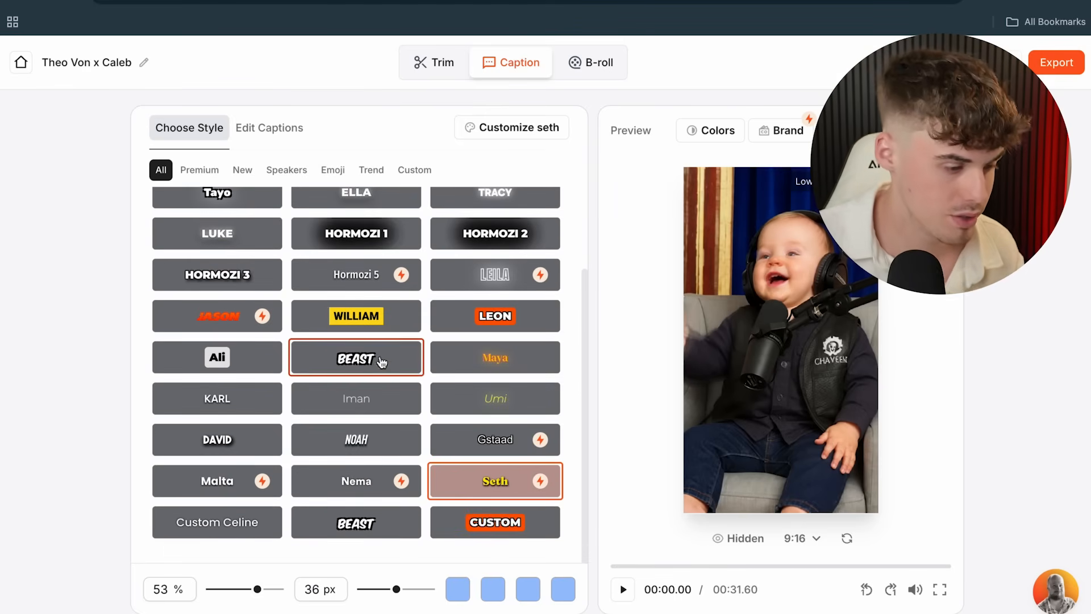
pyautogui.scroll(2, 383, 363)
pyautogui.scroll(1, 476, 372)
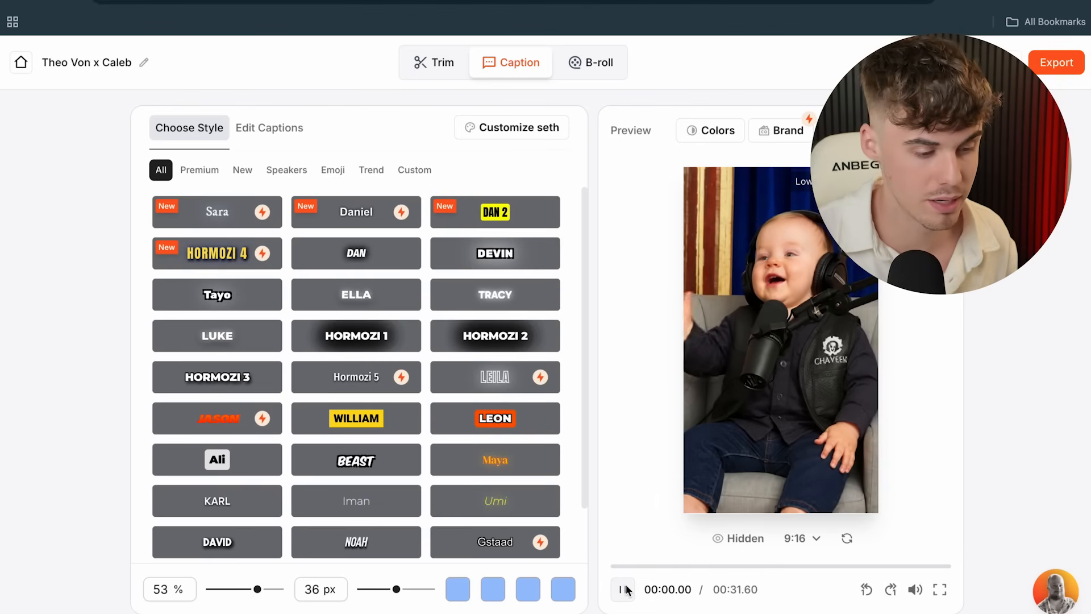
pyautogui.click(626, 590)
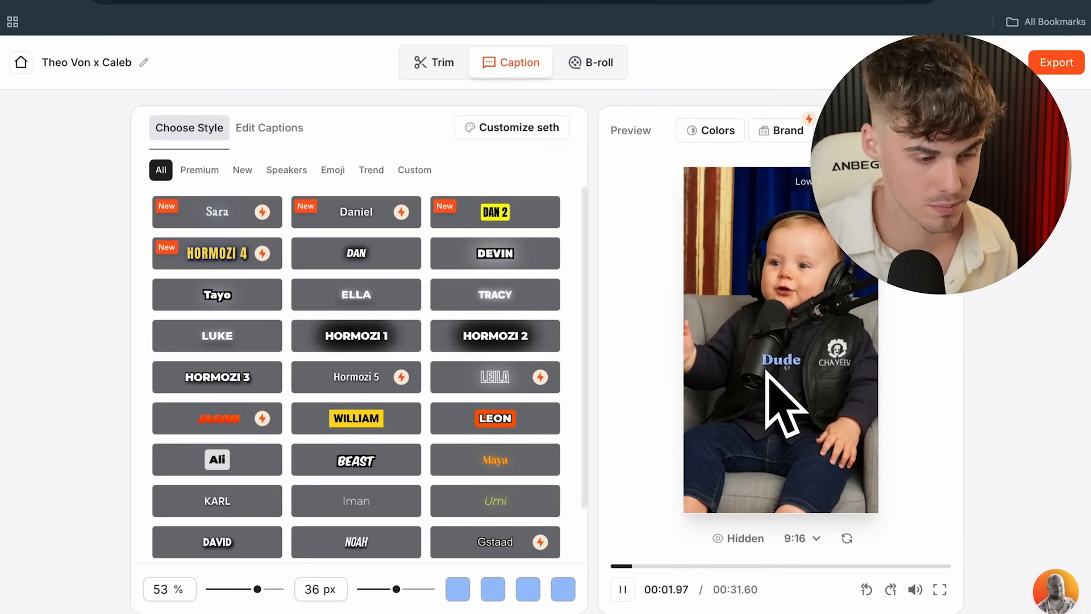
pyautogui.click(625, 589)
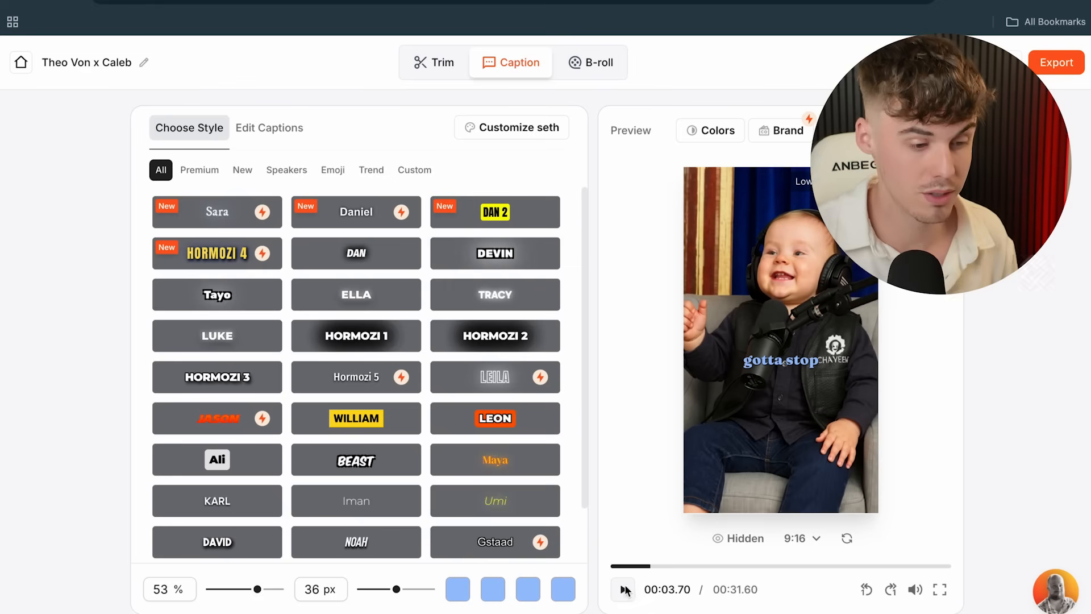
pyautogui.click(367, 466)
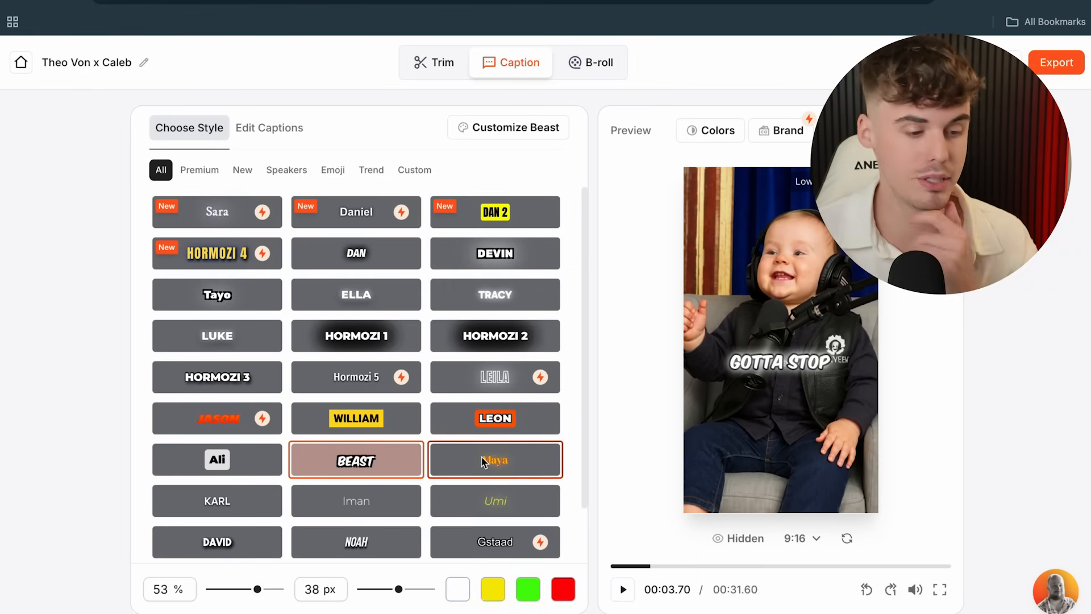
pyautogui.scroll(-2, 489, 488)
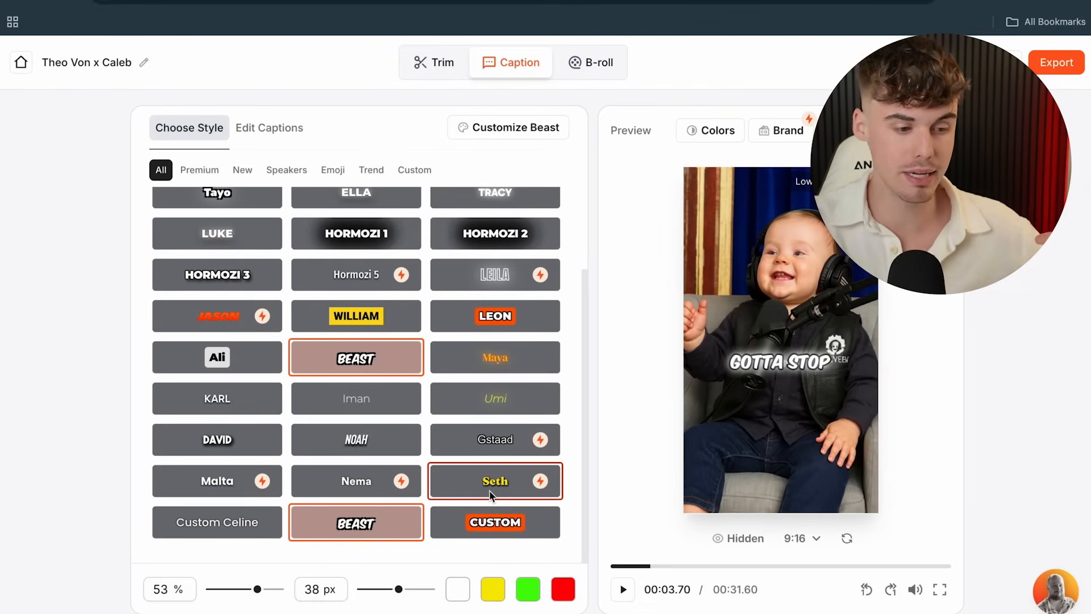
# - Give the Beast captions light blue, pink and mint colours, 35 px font size and 54% vertical position
pyautogui.click(493, 589)
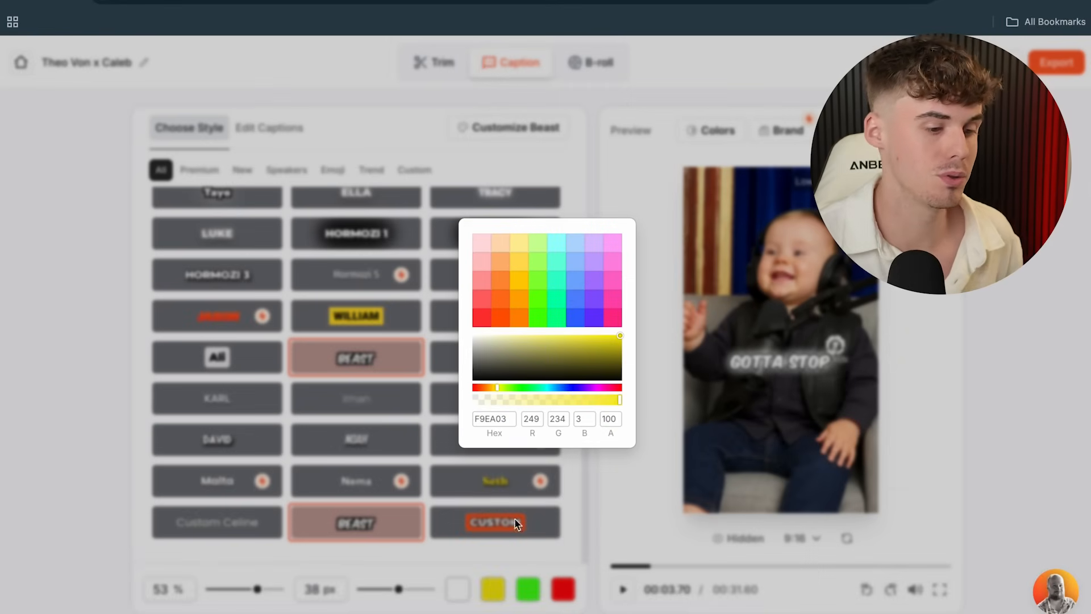
pyautogui.click(575, 283)
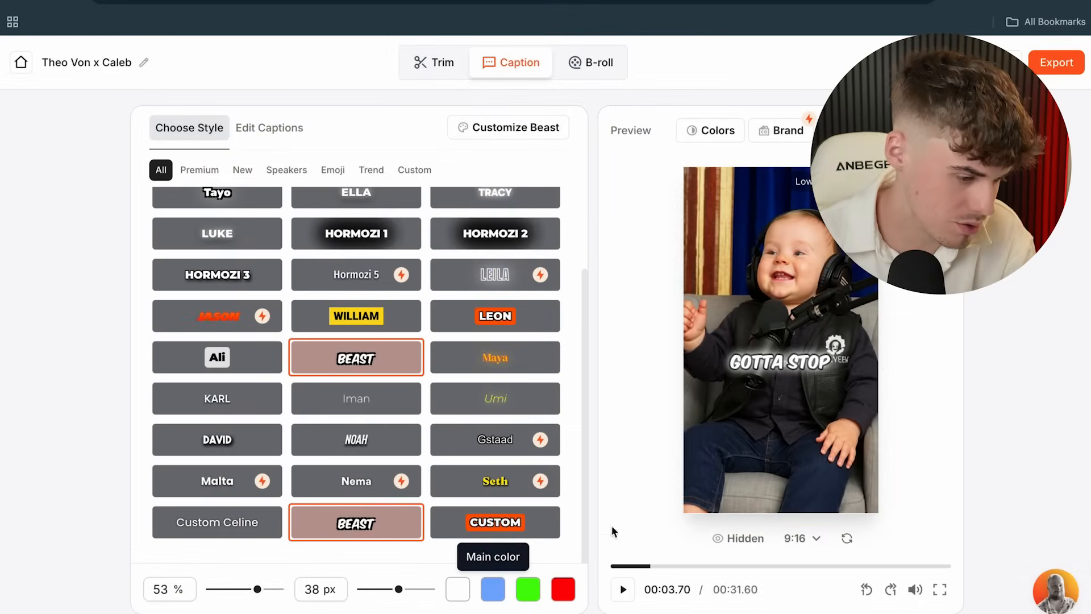
pyautogui.click(527, 587)
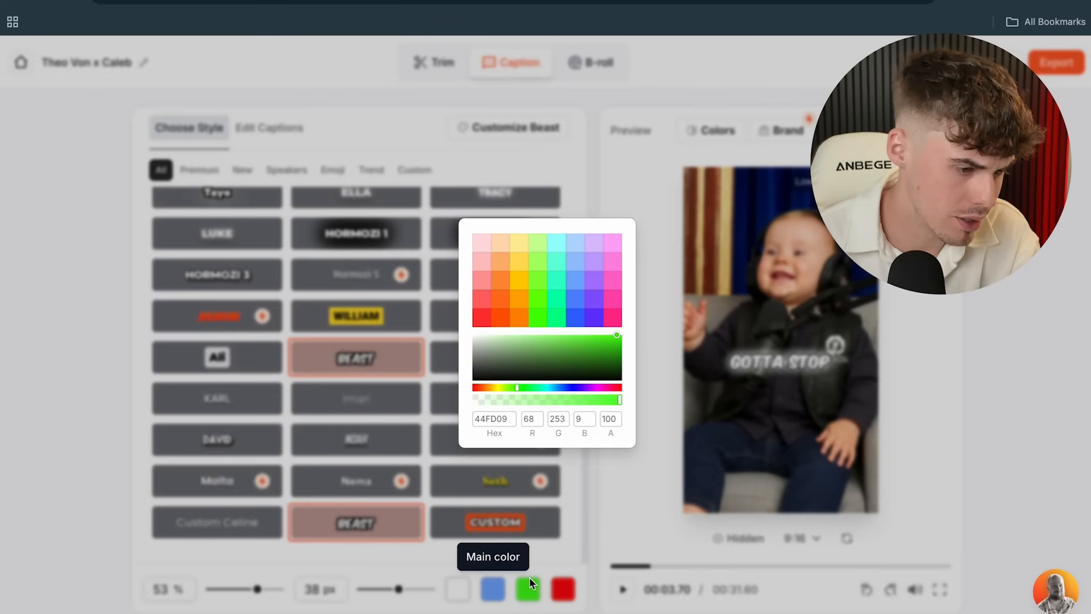
pyautogui.click(616, 266)
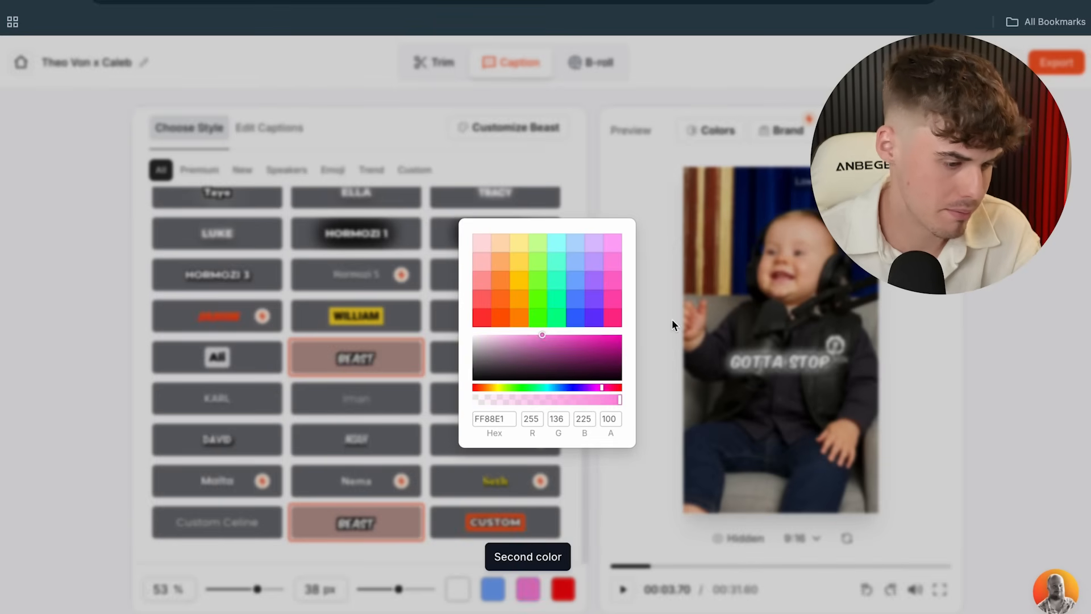
pyautogui.click(590, 591)
pyautogui.click(563, 588)
pyautogui.click(538, 278)
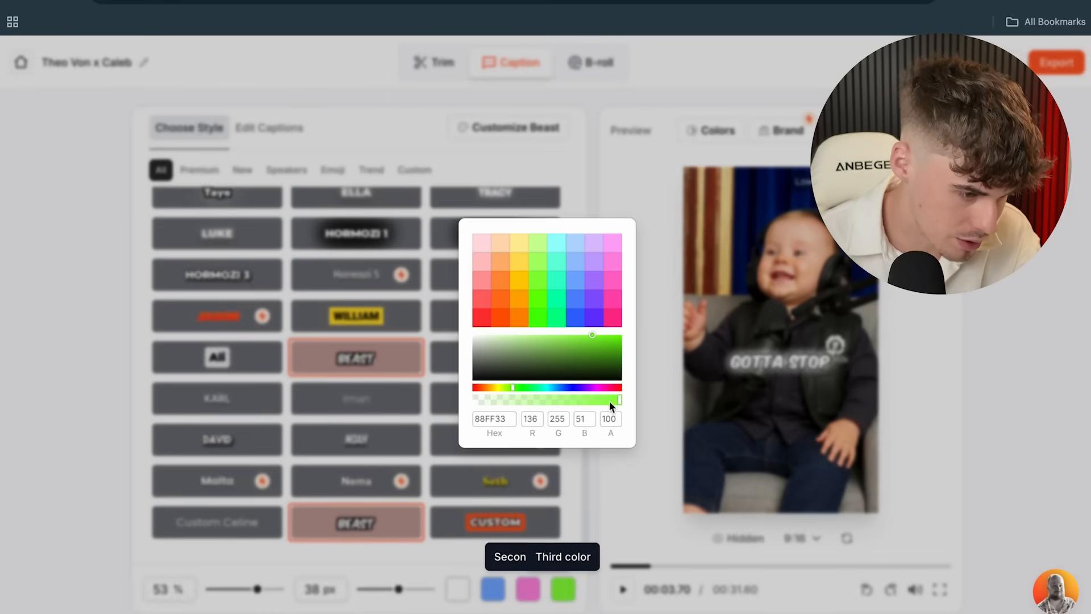
pyautogui.click(550, 294)
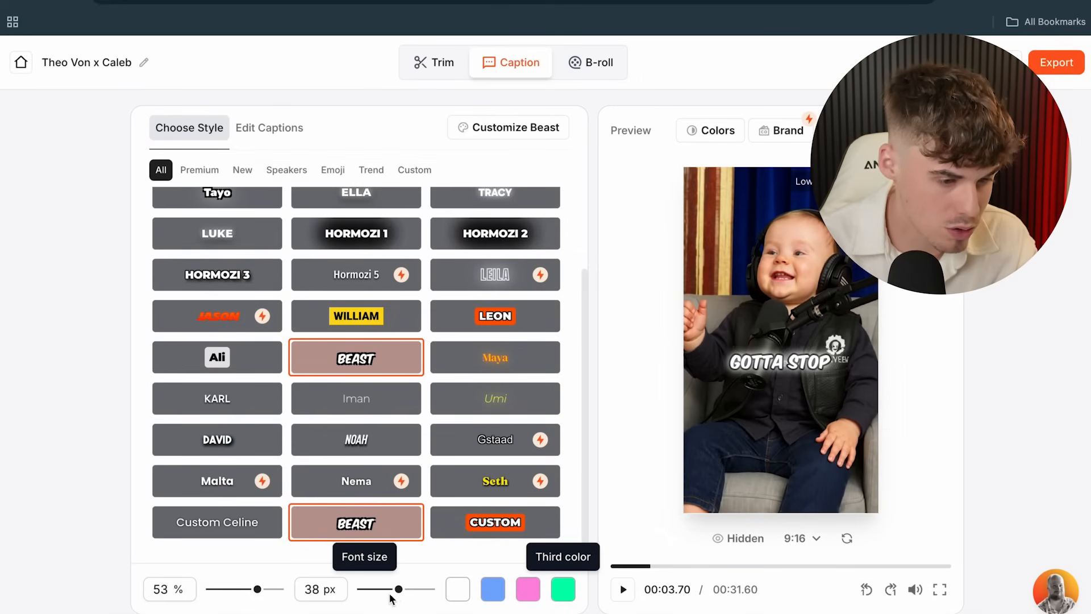
pyautogui.moveTo(390, 590)
pyautogui.mouseDown()
pyautogui.moveTo(414, 590)
pyautogui.moveTo(396, 590)
pyautogui.mouseUp()
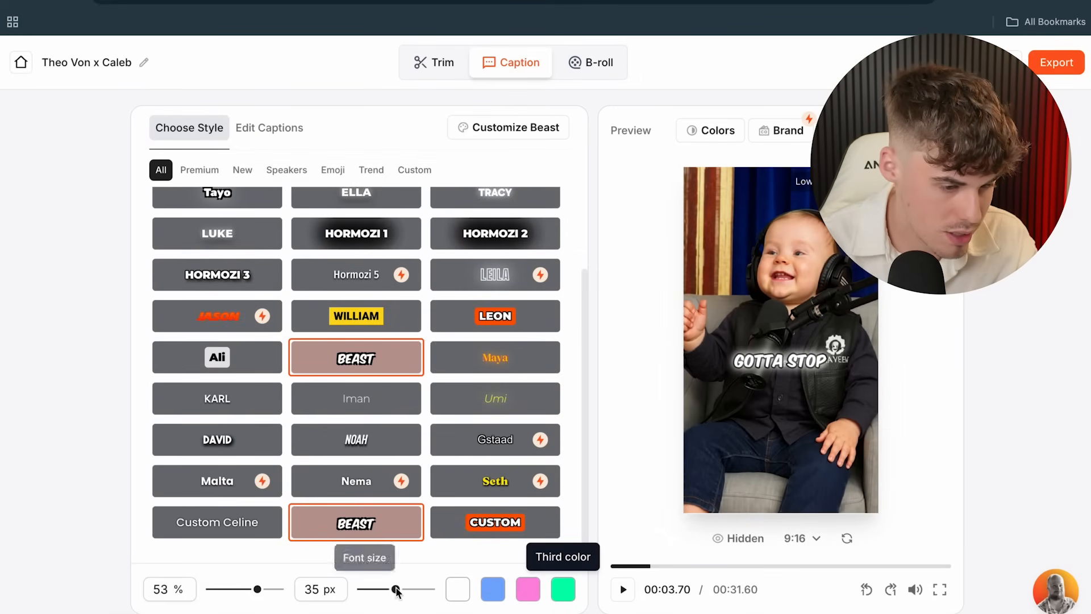
pyautogui.moveTo(243, 591); pyautogui.dragTo(259, 591)
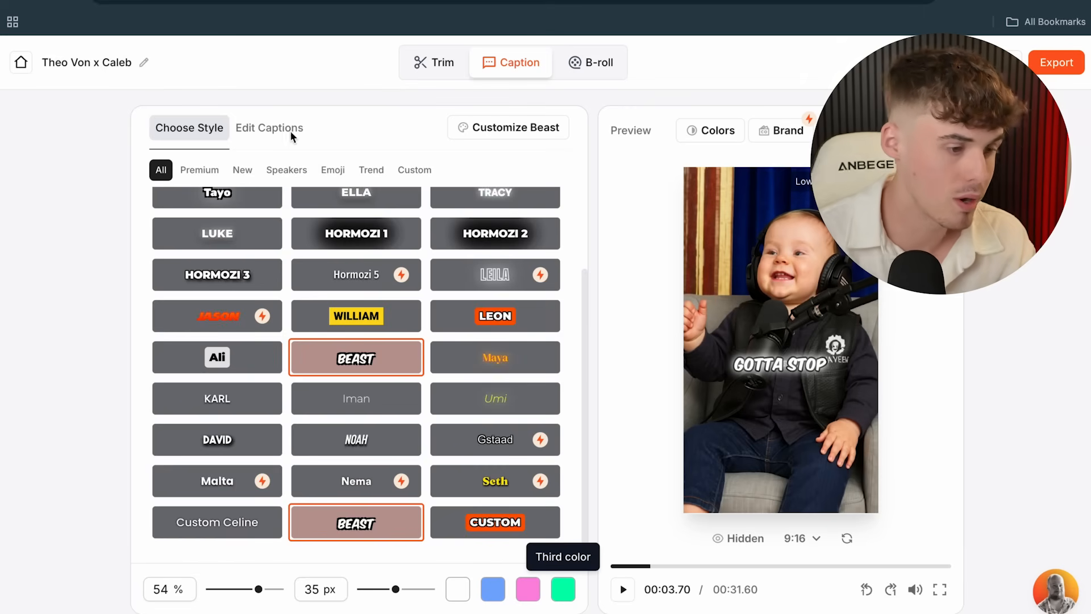
# - Open the Edit Captions list and preview the 'And the' and 'talk to' caption lines
pyautogui.click(272, 131)
pyautogui.scroll(5, 346, 240)
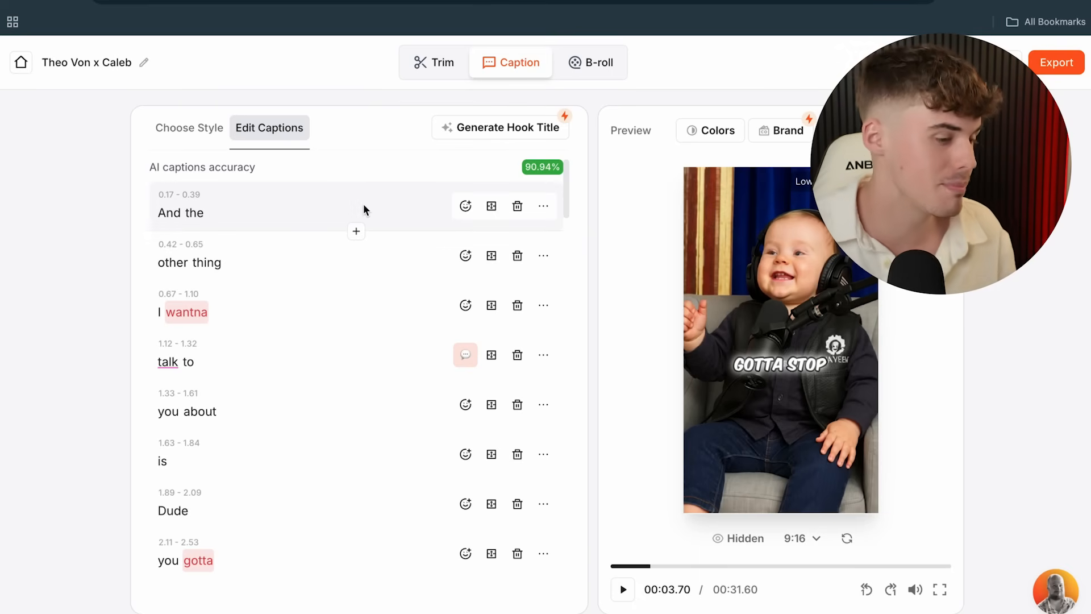
pyautogui.click(320, 213)
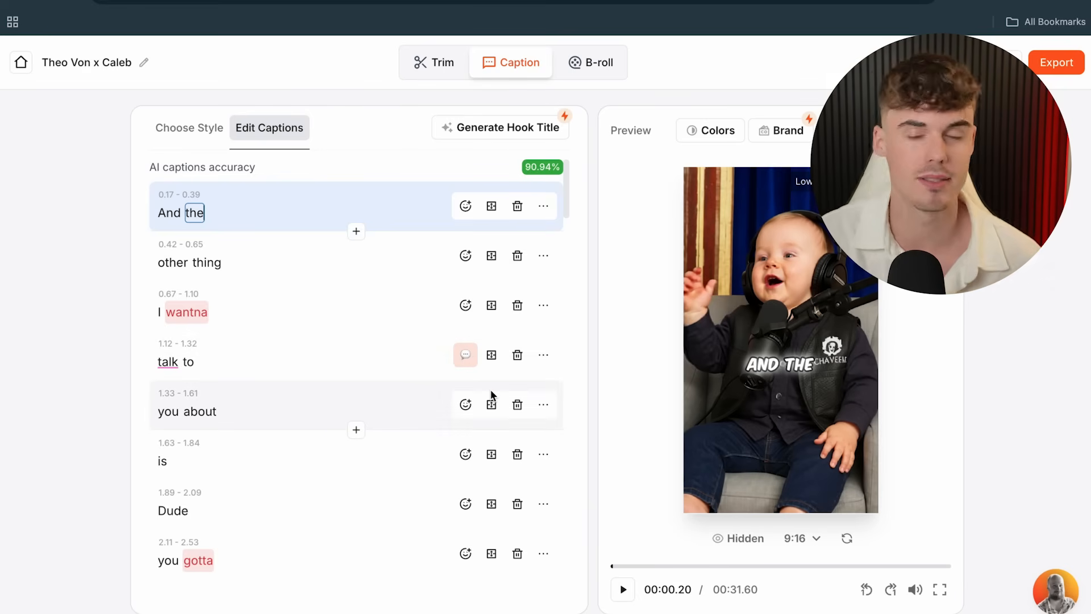
pyautogui.click(420, 365)
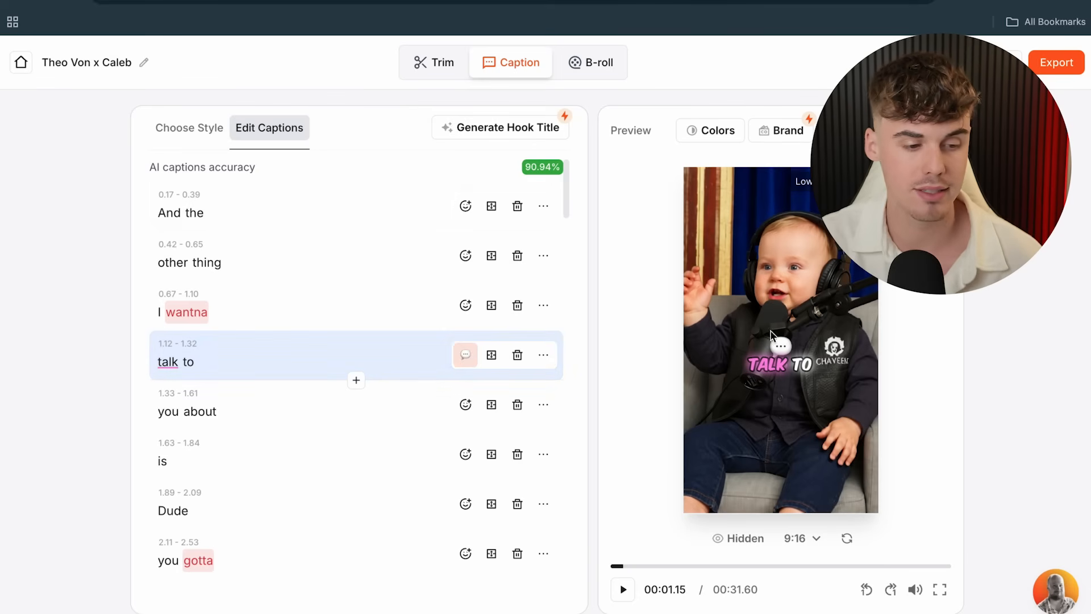
pyautogui.click(267, 221)
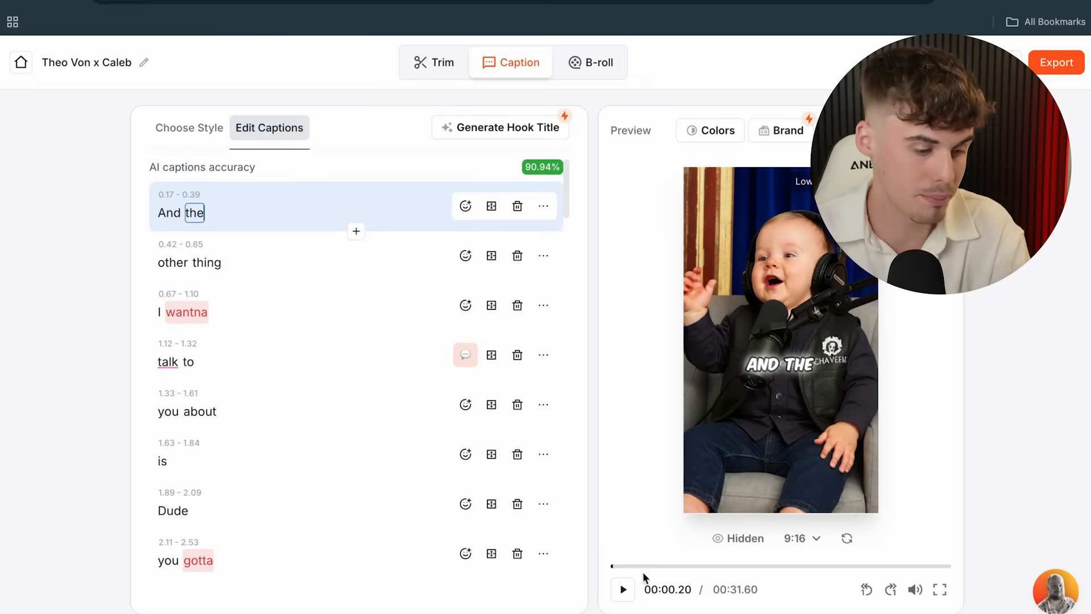
# - Play the clip to review the captions, then pause at a caption needing a fix
pyautogui.click(624, 591)
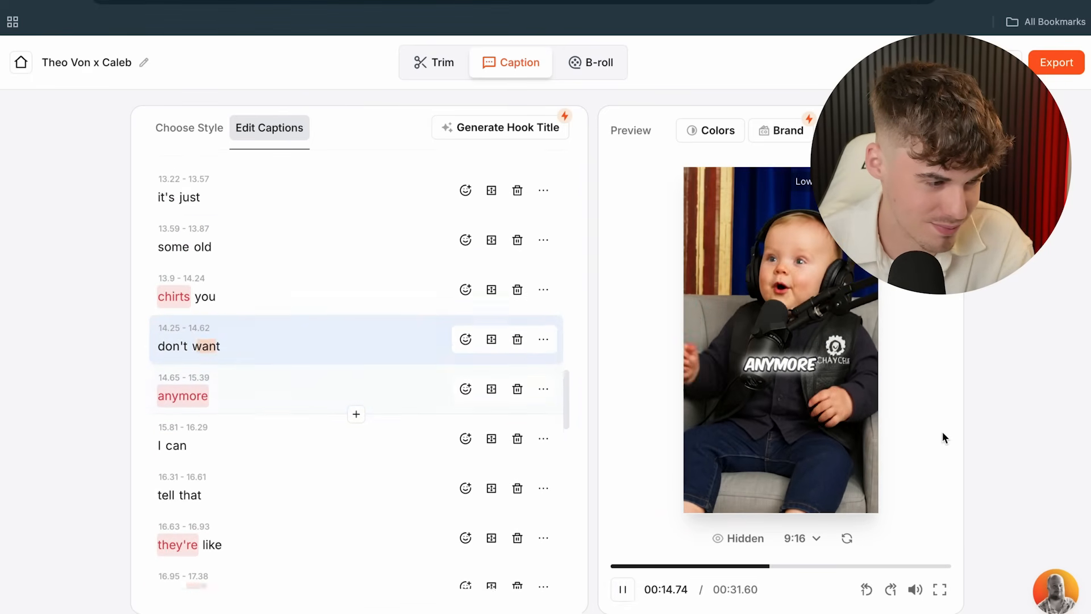
pyautogui.click(624, 590)
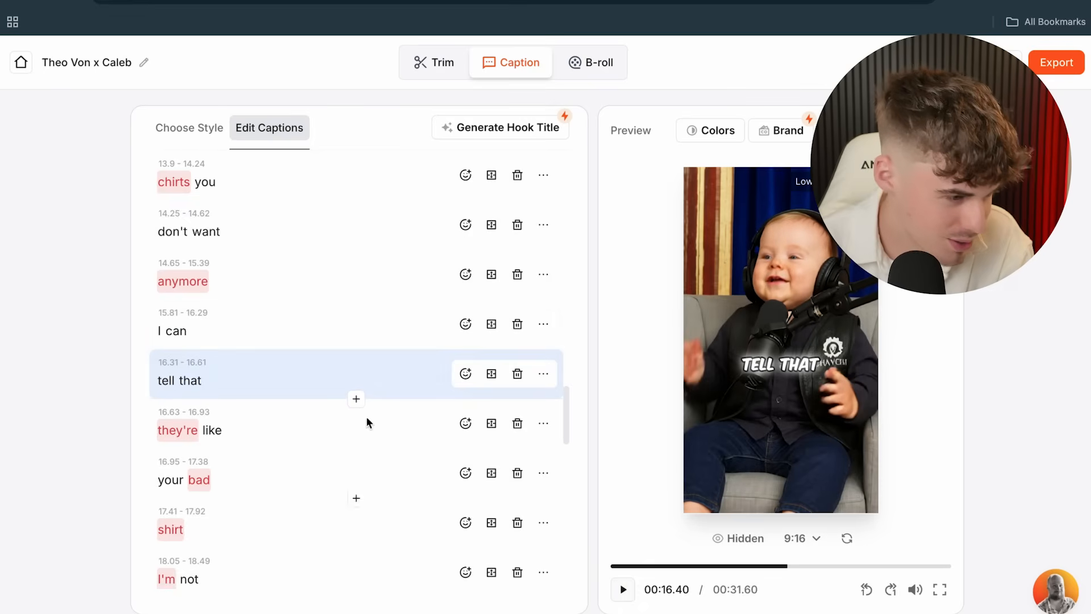
pyautogui.scroll(3, 355, 407)
# - Correct the misheard caption word 'chirts' to 'shirts'
pyautogui.click(170, 322)
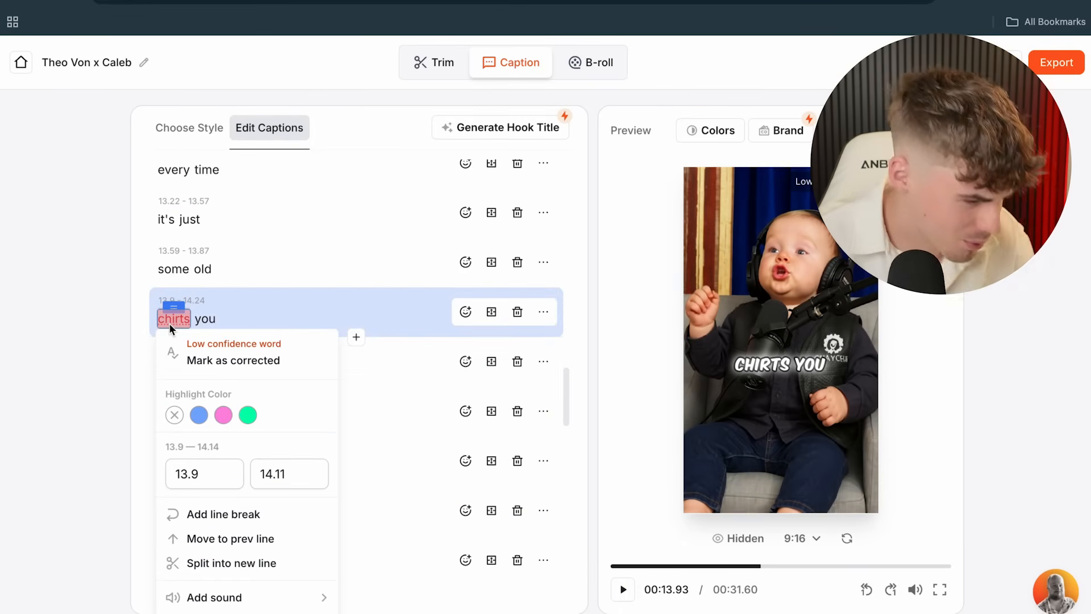
pyautogui.press('BackSpace')
pyautogui.press('BackSpace')
pyautogui.press('BackSpace')
pyautogui.press('BackSpace')
pyautogui.press('BackSpace')
pyautogui.press('BackSpace')
pyautogui.write('shirt')
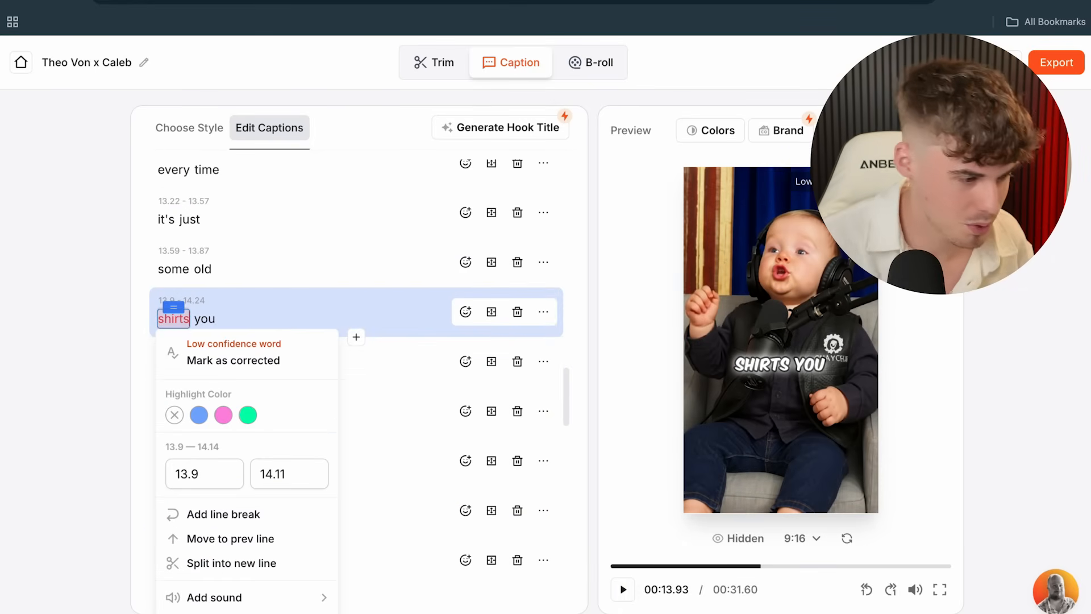
pyautogui.click(3, 329)
# - Keep reviewing playback and fix the caption word 'Dud' to 'Dude'
pyautogui.click(632, 599)
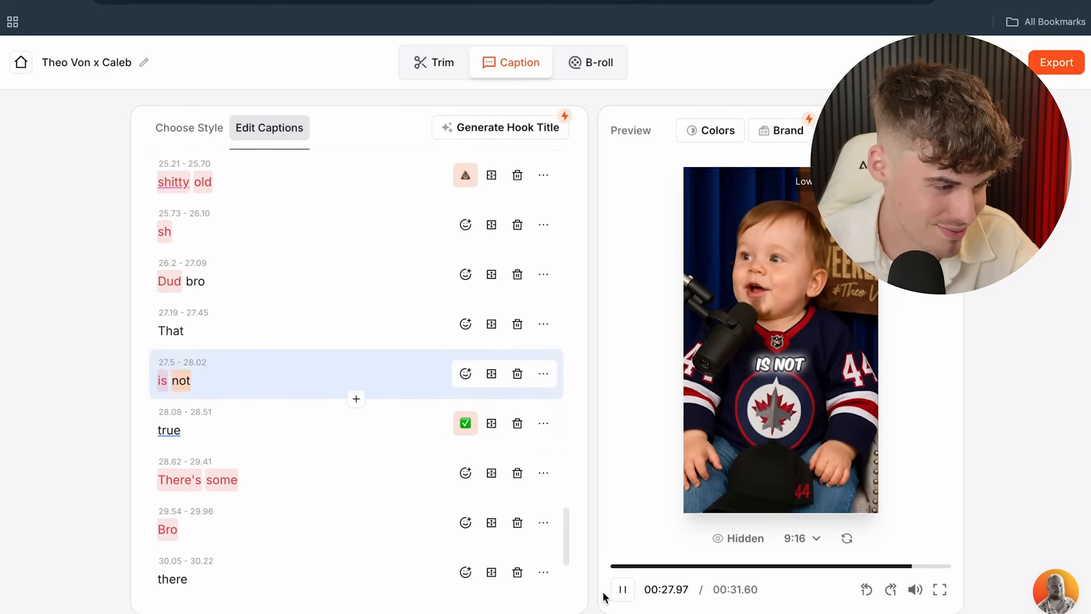
pyautogui.press('space')
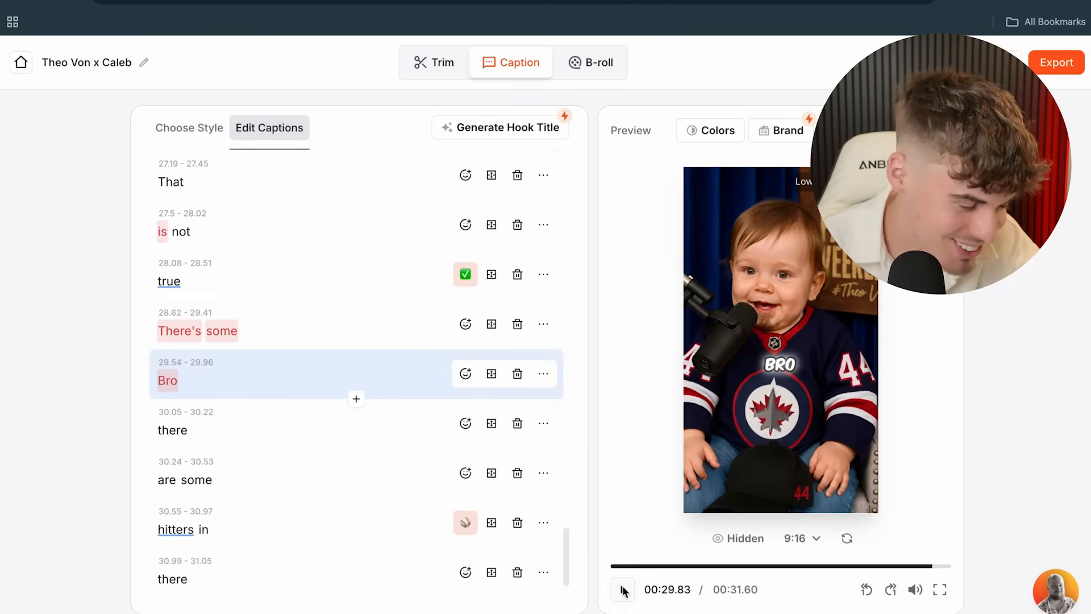
pyautogui.scroll(3, 271, 342)
pyautogui.click(176, 262)
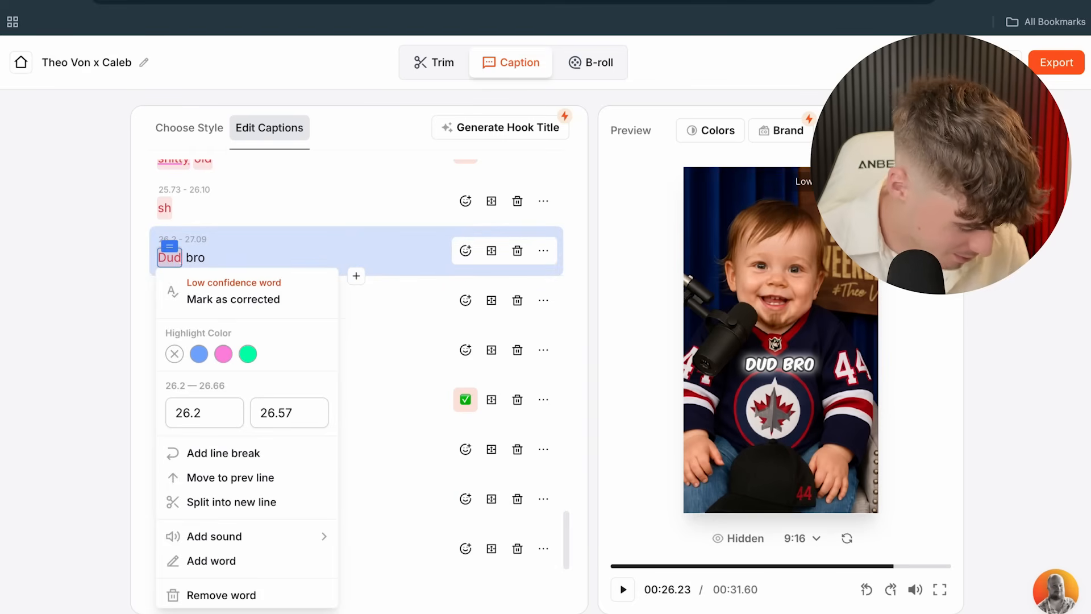
pyautogui.write('e')
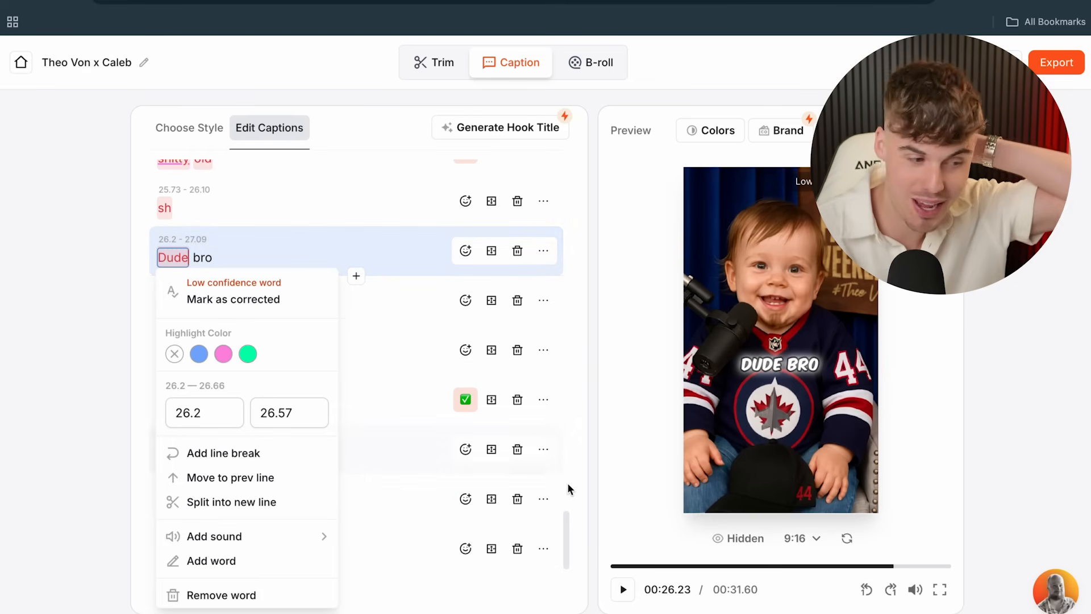
pyautogui.click(621, 385)
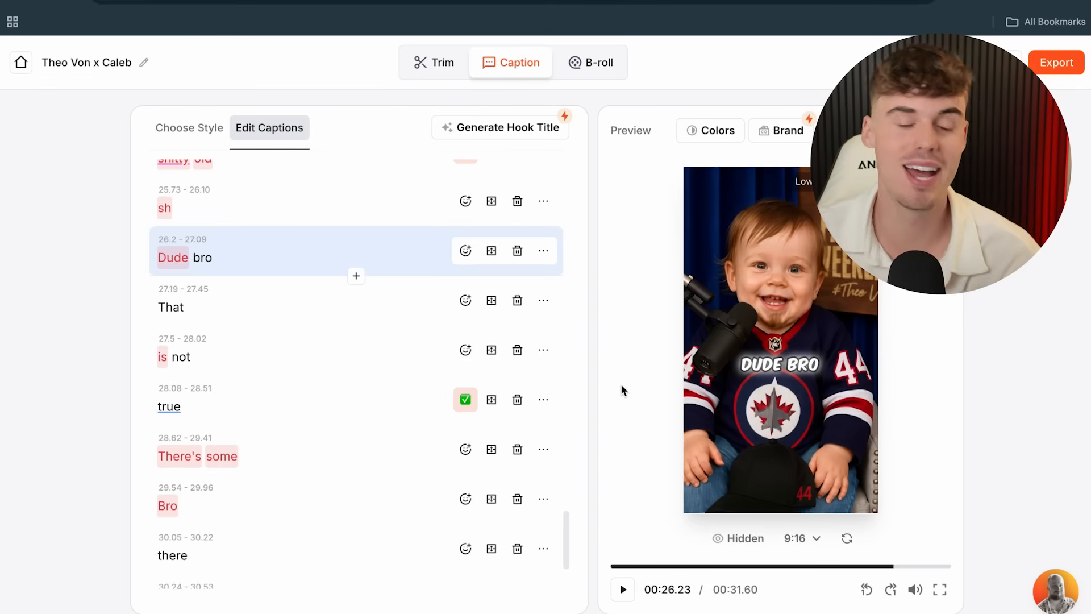
# - Remove the emoji from the 'stop send' caption
pyautogui.click(623, 589)
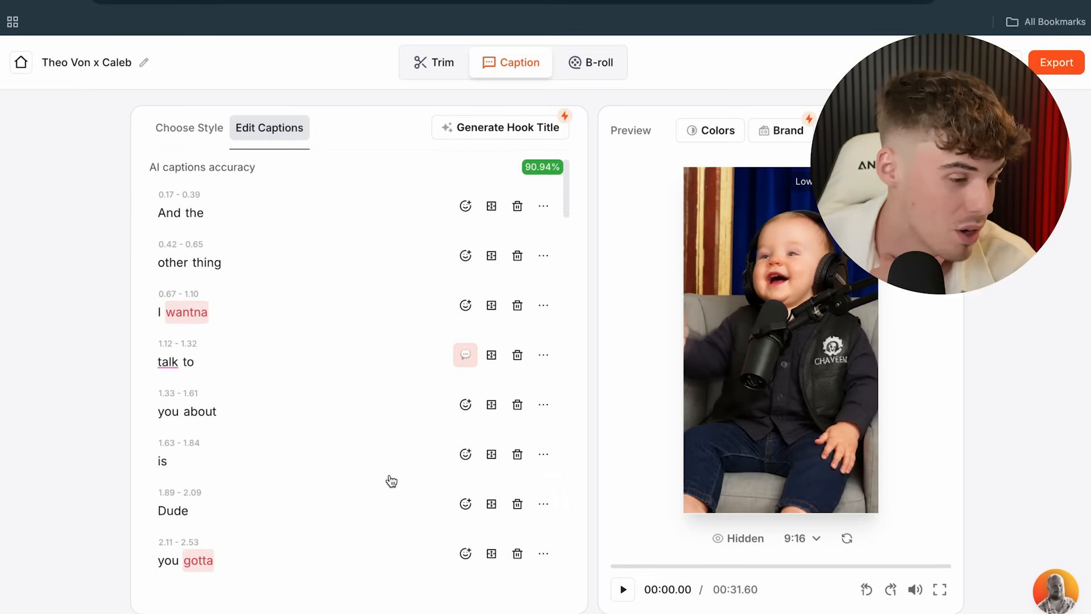
pyautogui.scroll(-1, 390, 480)
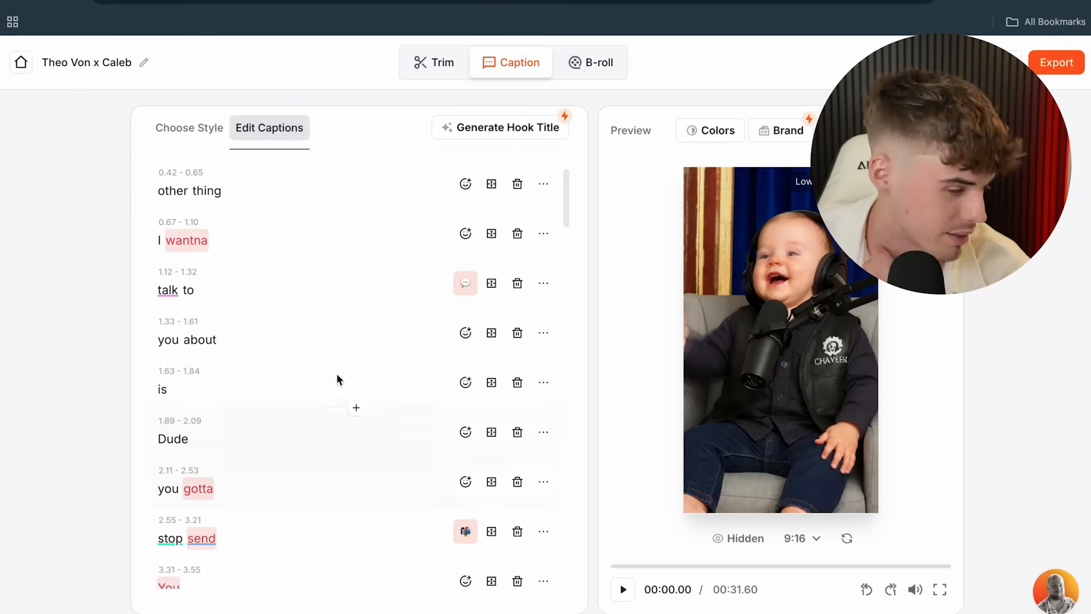
pyautogui.click(465, 531)
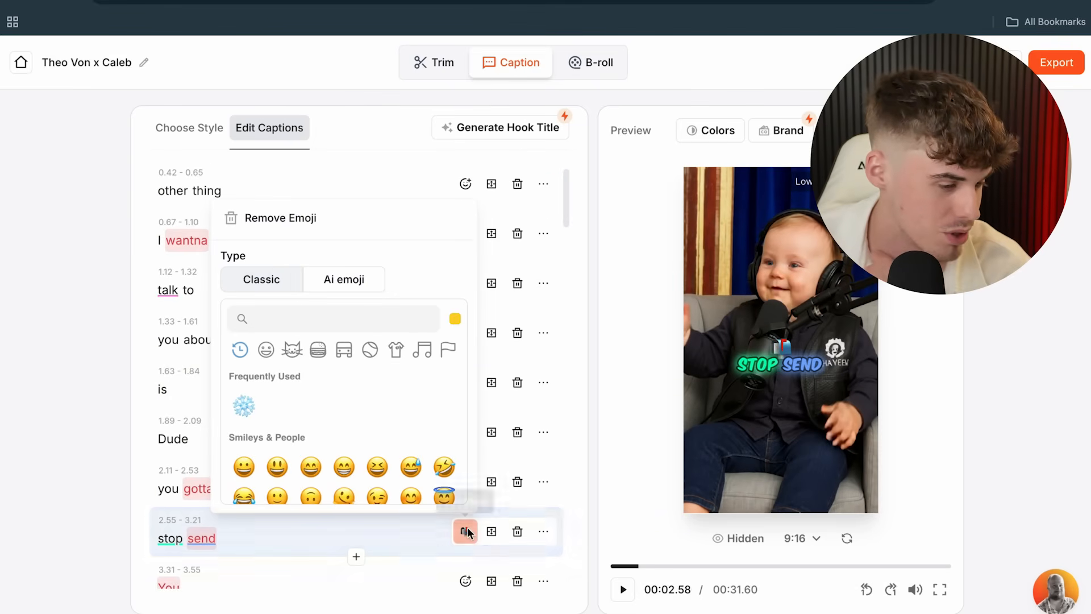
pyautogui.click(271, 226)
pyautogui.scroll(-15, 319, 377)
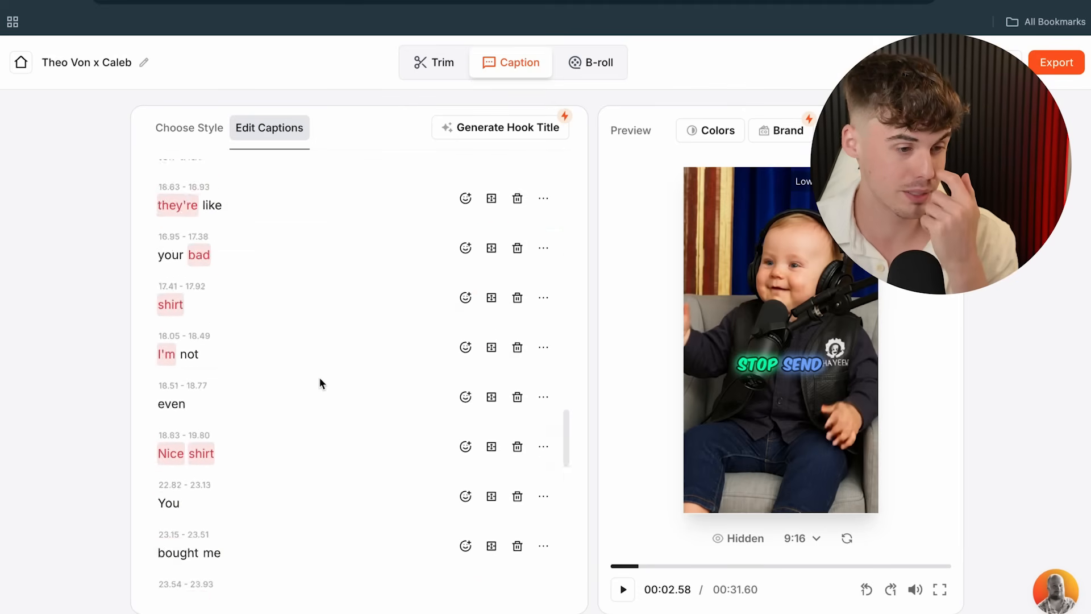
pyautogui.scroll(15, 319, 380)
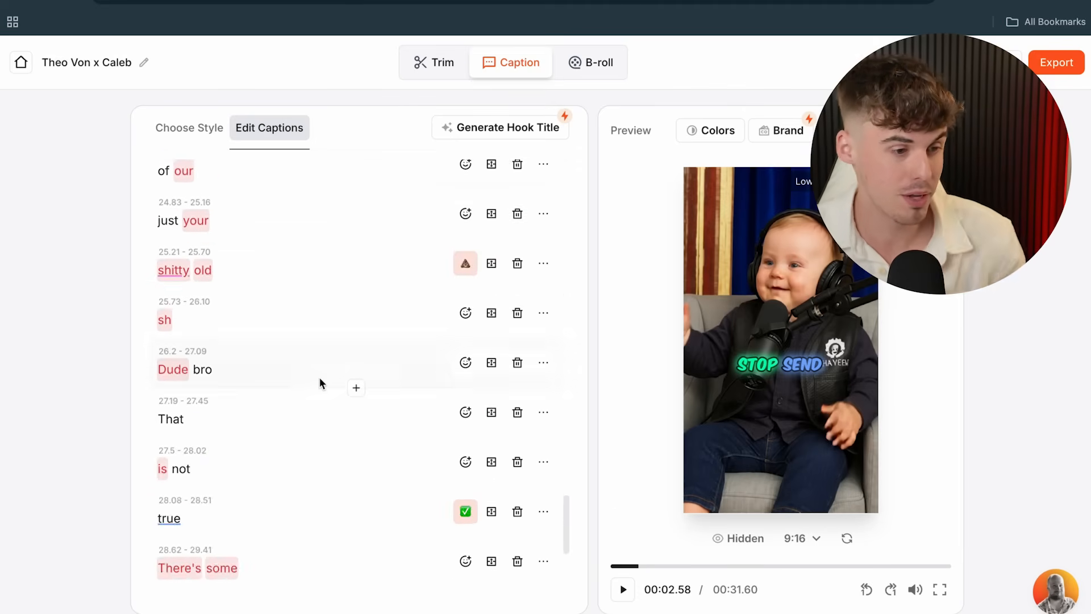
# - Export the captioned video at Standard (1080p) quality, 30 FPS
pyautogui.click(1051, 65)
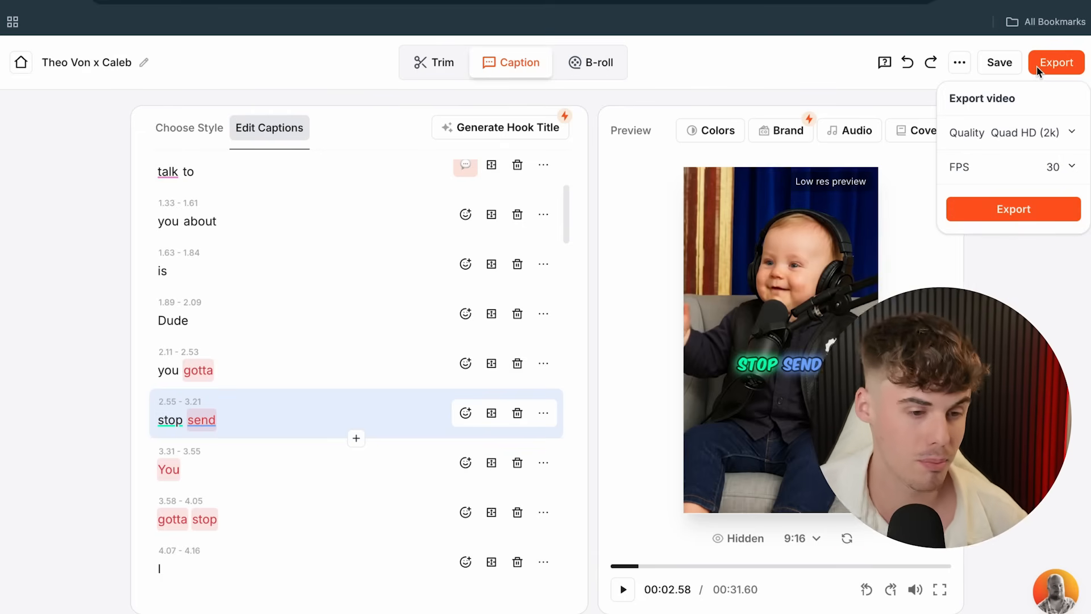
pyautogui.click(1037, 128)
pyautogui.click(1021, 168)
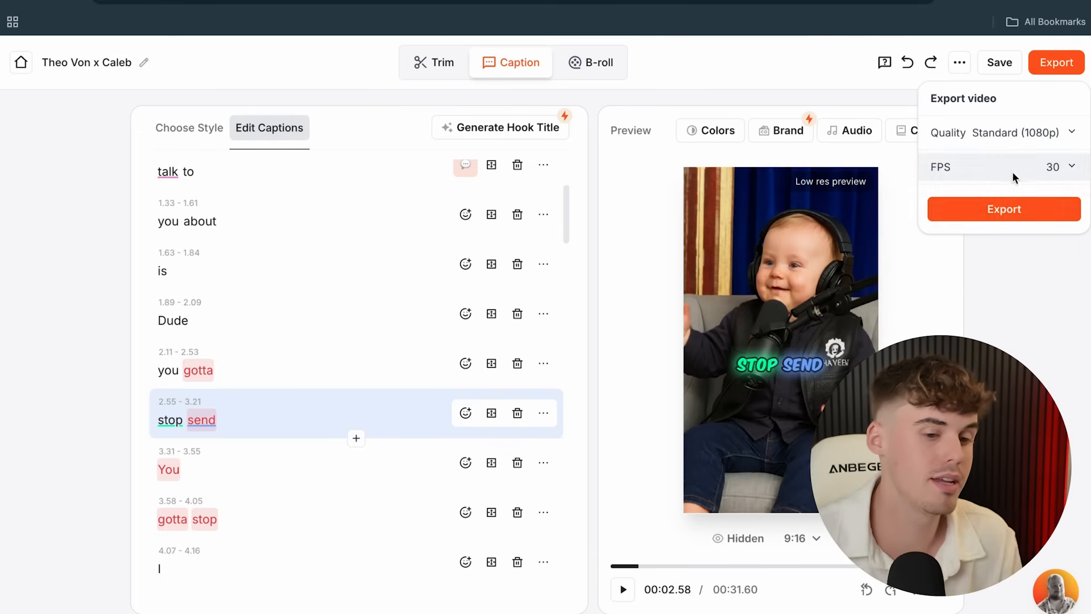
pyautogui.click(962, 221)
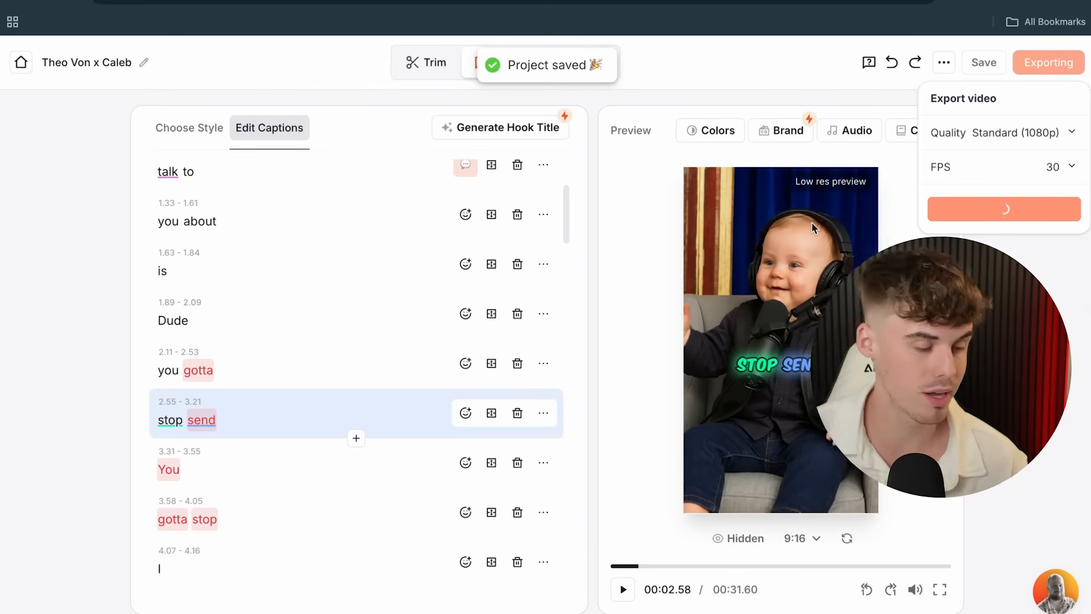